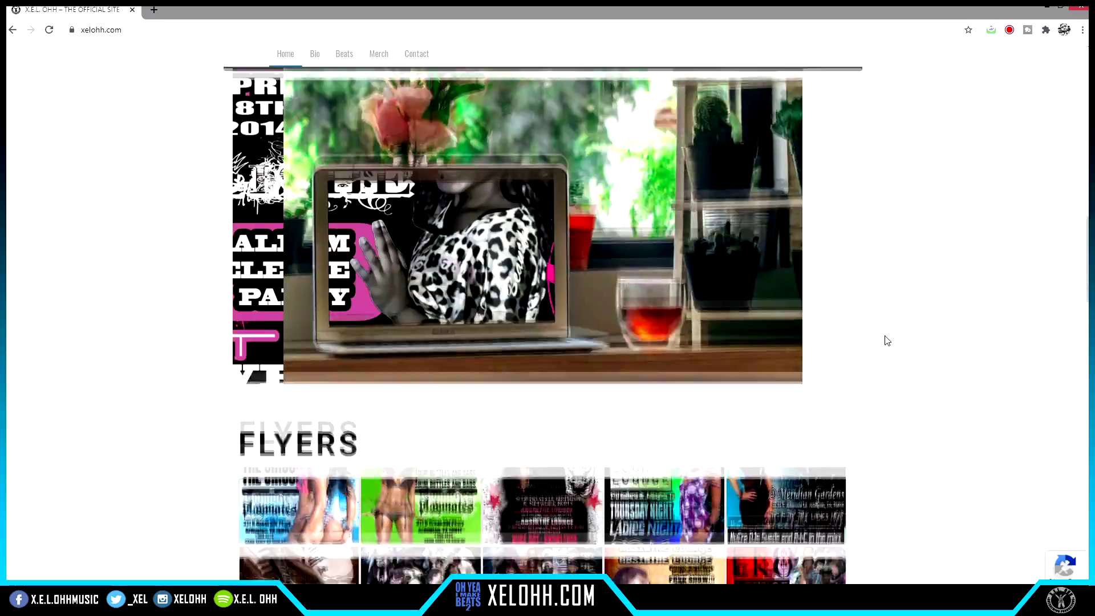
scroll(884, 340, down, 15)
scroll(884, 337, down, 12)
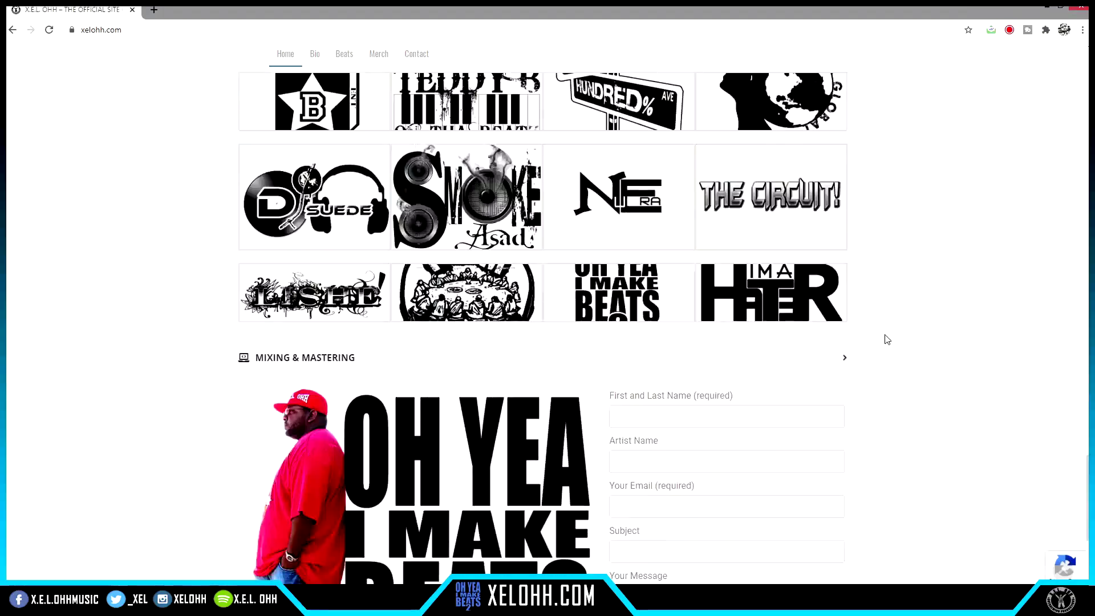
click(720, 245)
scroll(872, 326, down, 8)
scroll(861, 331, down, 13)
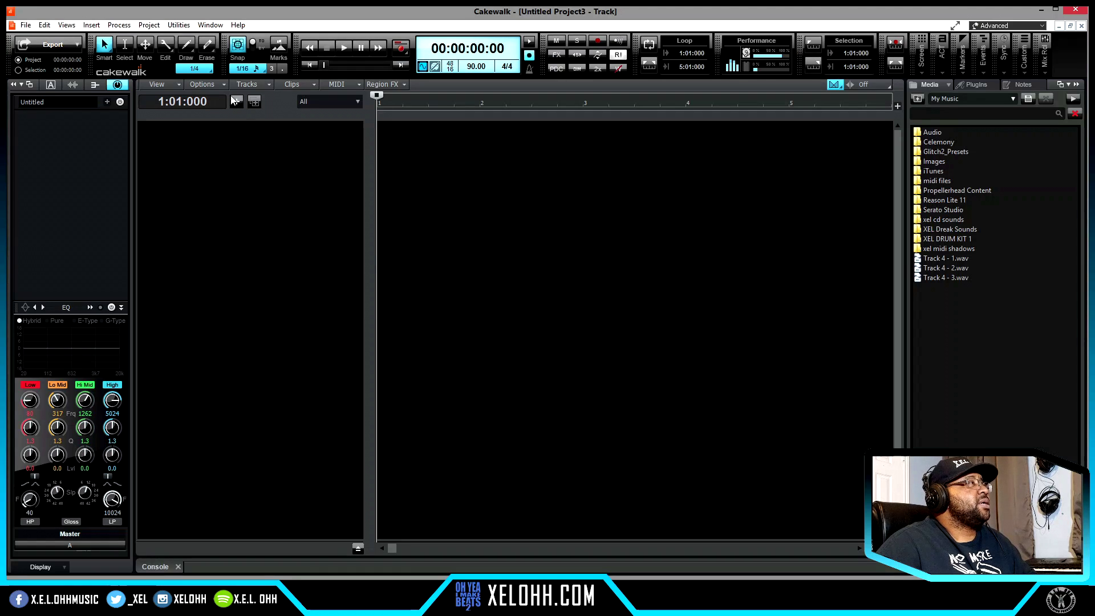
right_click(215, 217)
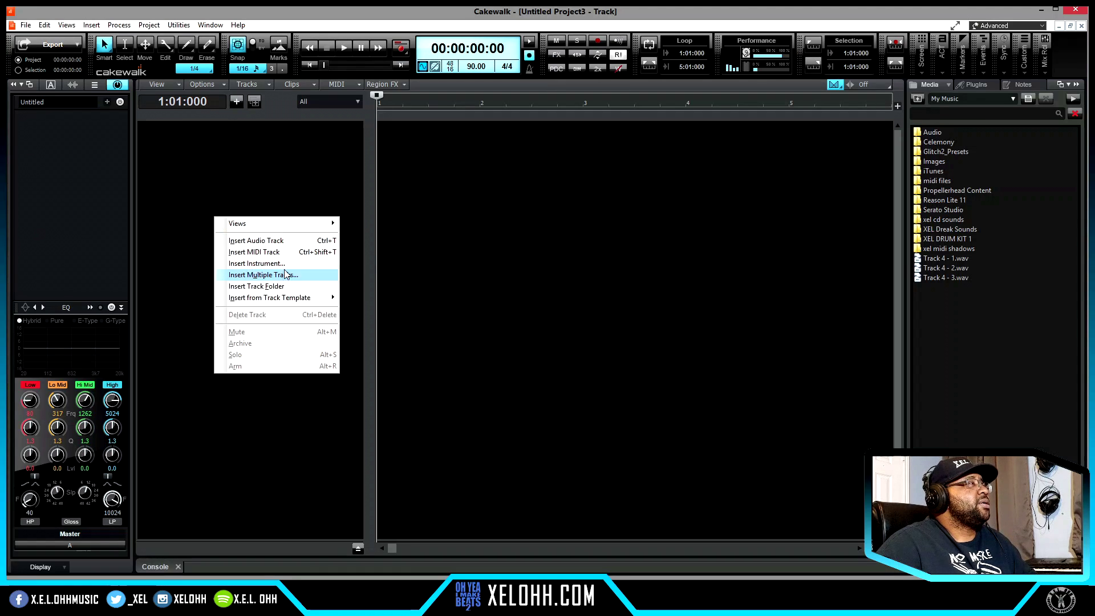
click(302, 172)
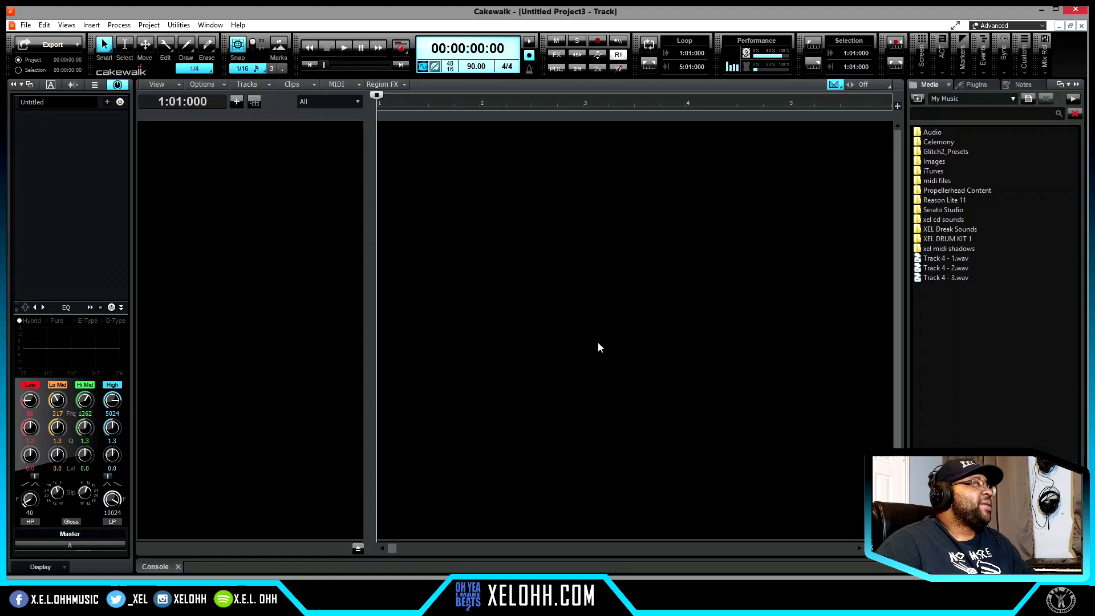
Step: Add XEL OHH_HiHat Loop_1.wav from the hi hats folder of XEL DRUM KIT 1 as a new track and enlarge the track's height
click(949, 242)
double_click(949, 242)
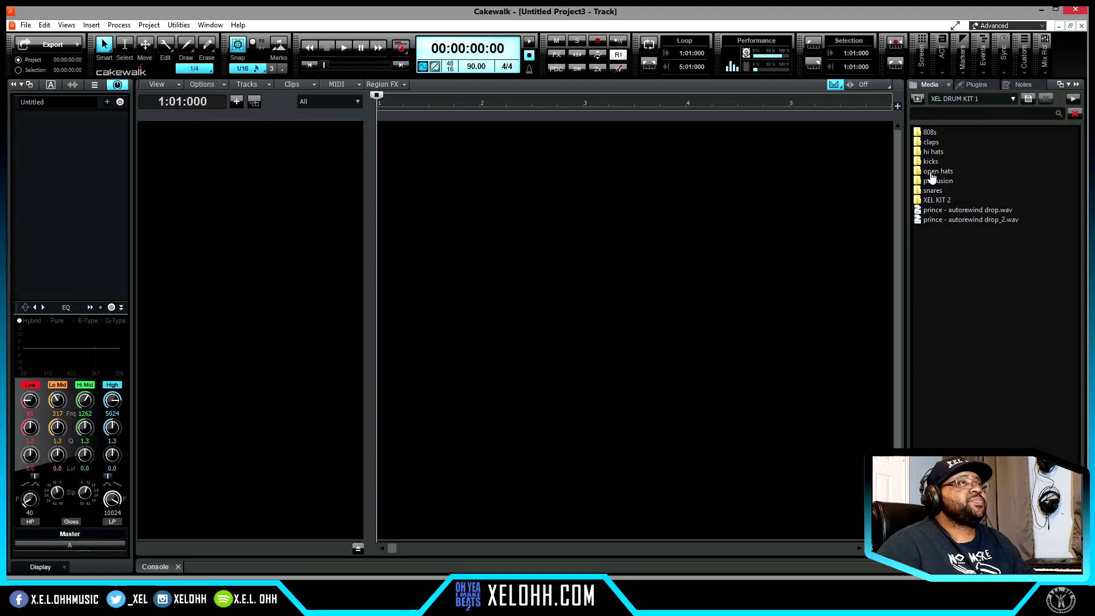
click(933, 152)
double_click(933, 153)
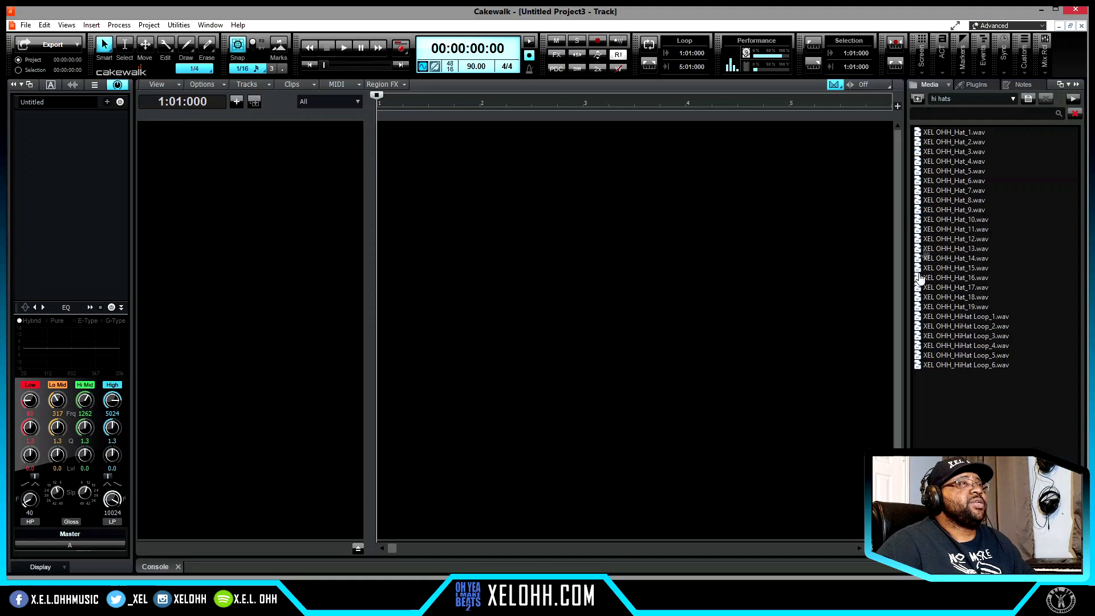
drag(973, 317, 247, 161)
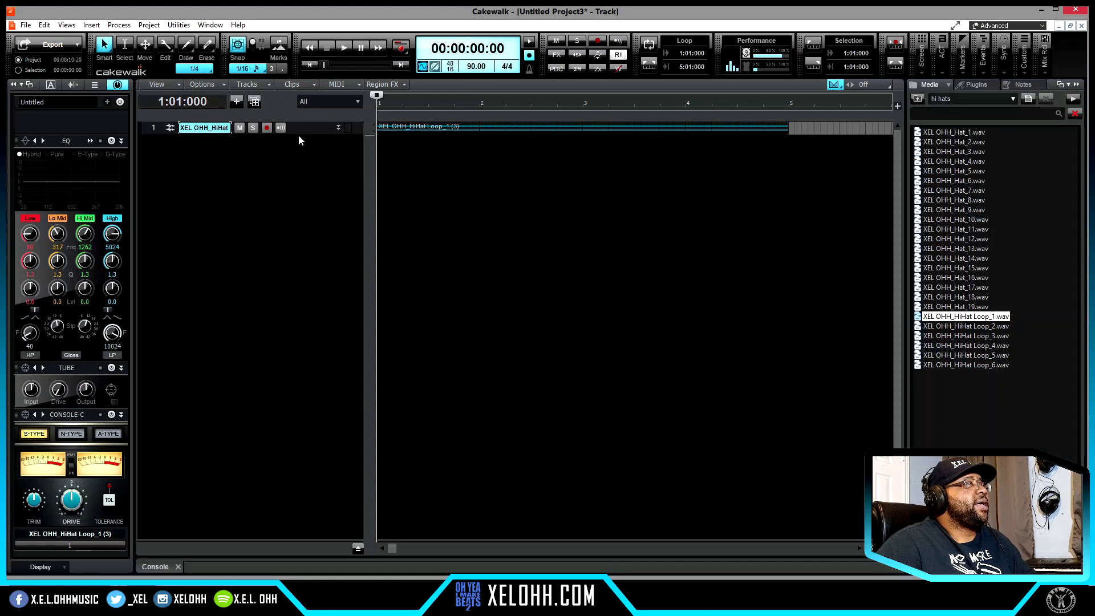
drag(299, 133, 299, 224)
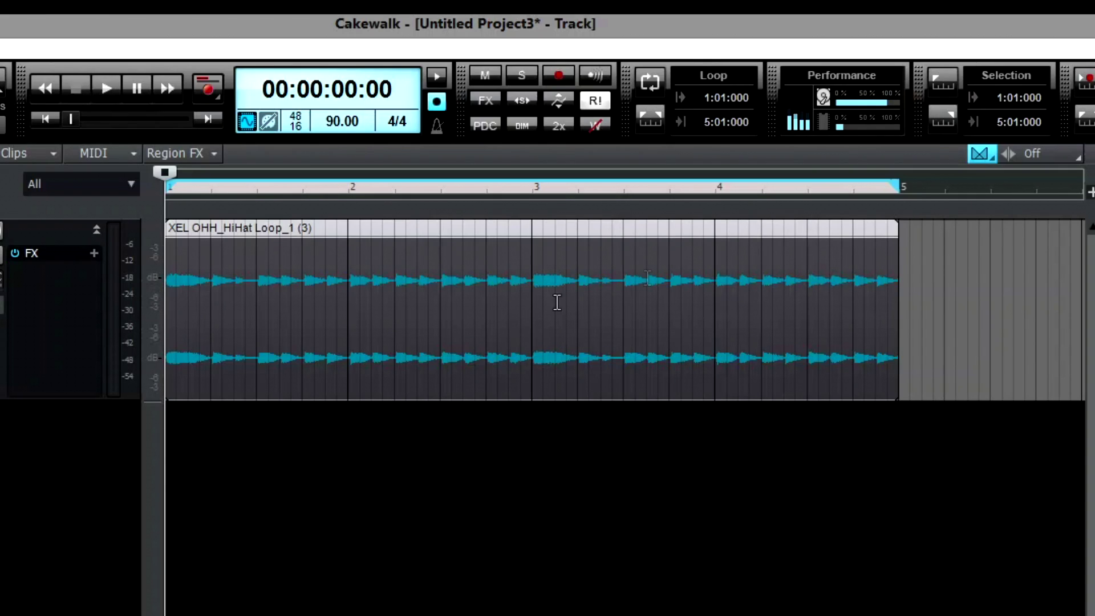
Step: Select the hi-hat loop clip and turn off its groove-clip looping
click(949, 349)
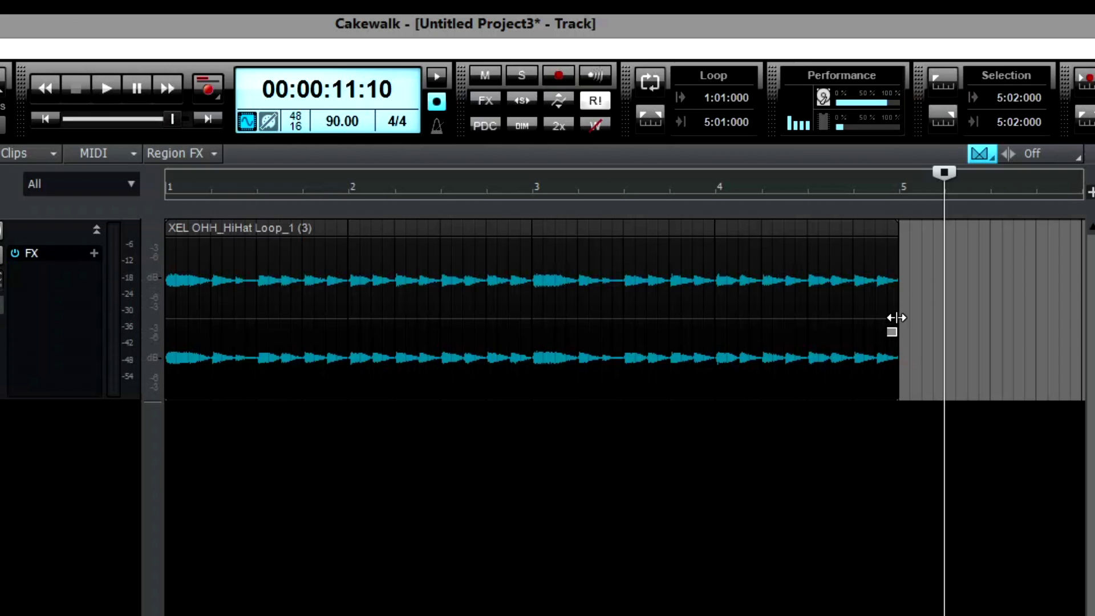
mouse_move(896, 318)
mouse_down()
mouse_move(936, 331)
mouse_move(924, 332)
mouse_move(999, 333)
mouse_move(899, 334)
mouse_up()
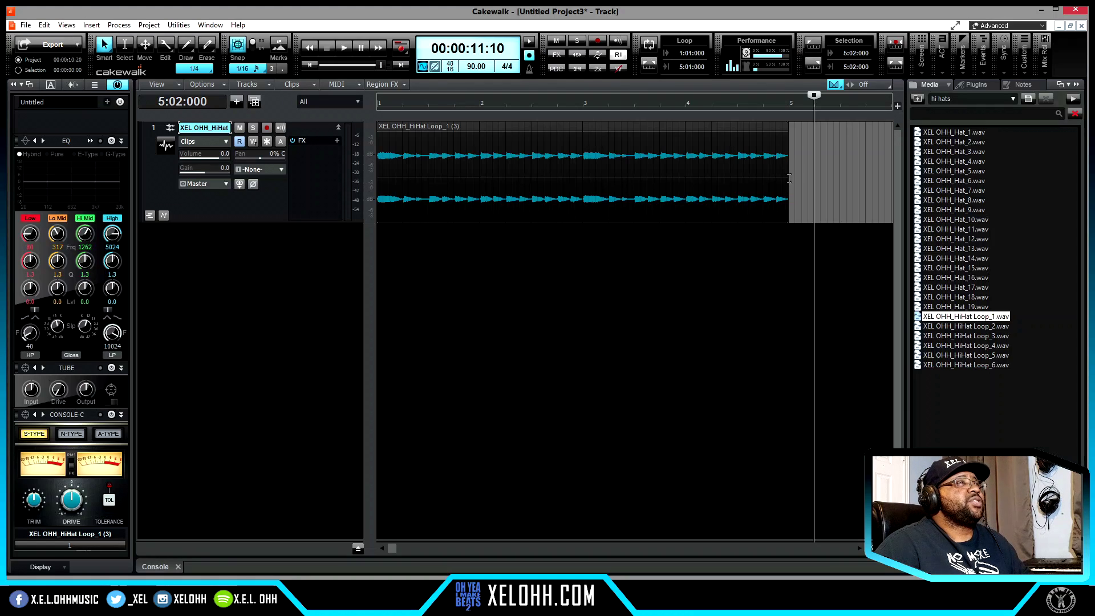
click(781, 130)
right_click(783, 134)
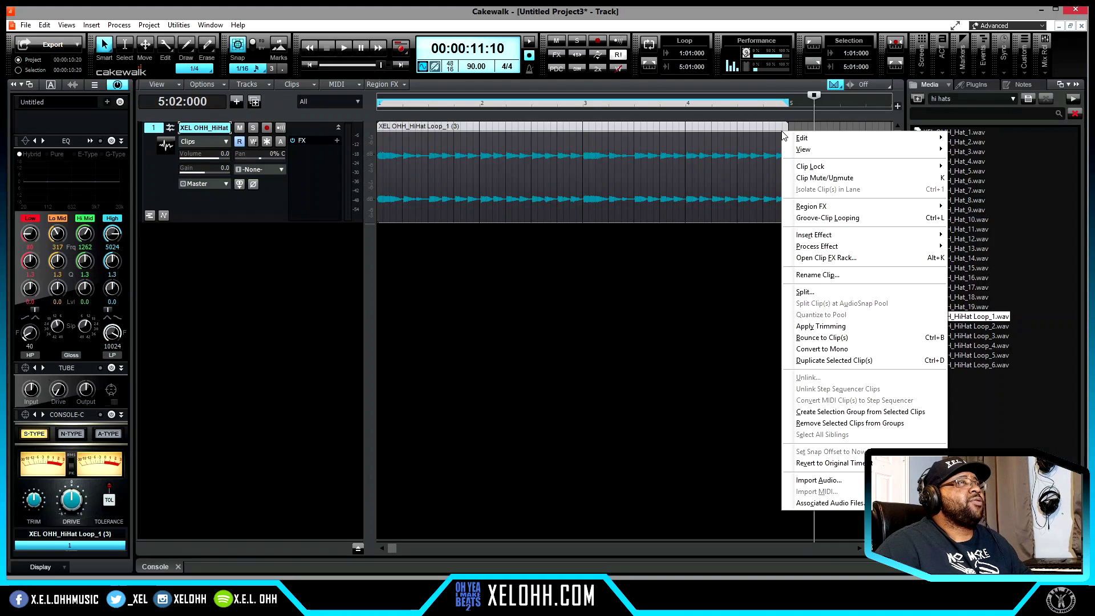
click(846, 222)
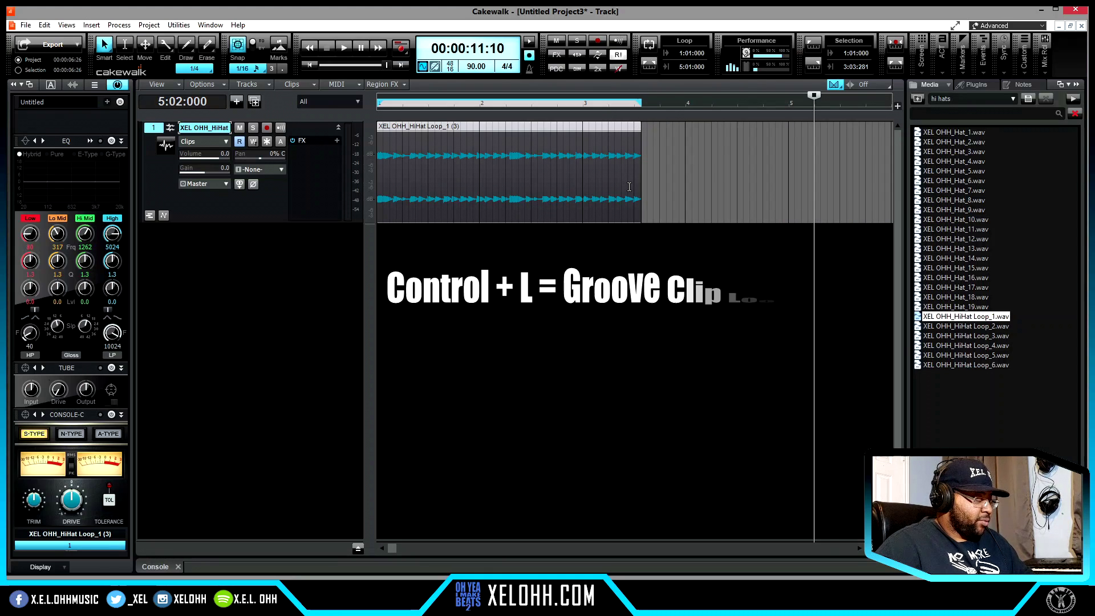
Step: Toggle the selected hi-hat clip's groove-clip looping on and off twice
key(ctrl+l)
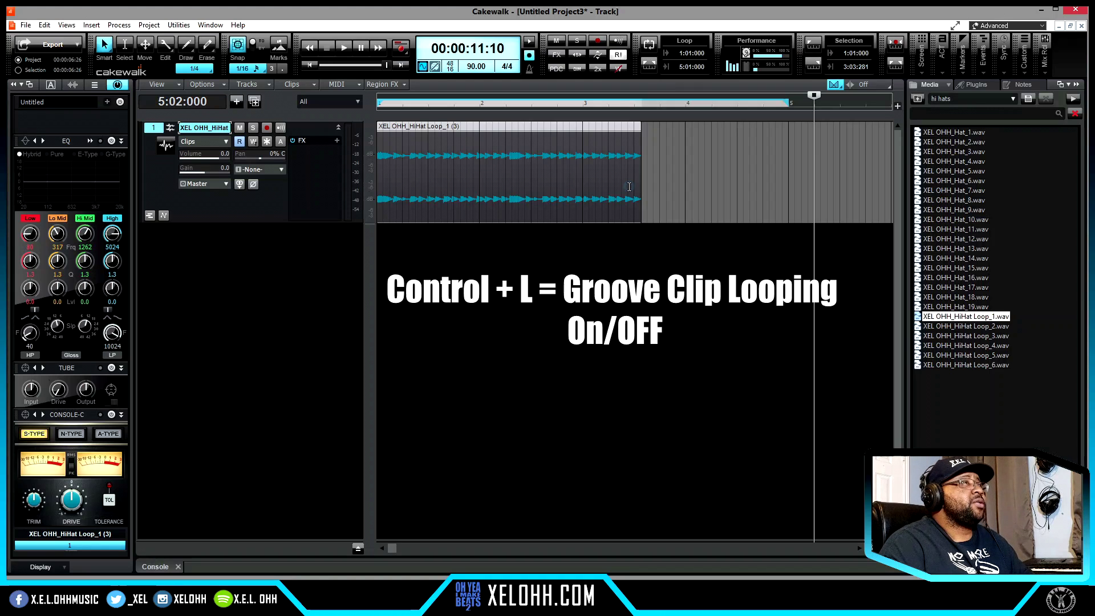
key(ctrl+l)
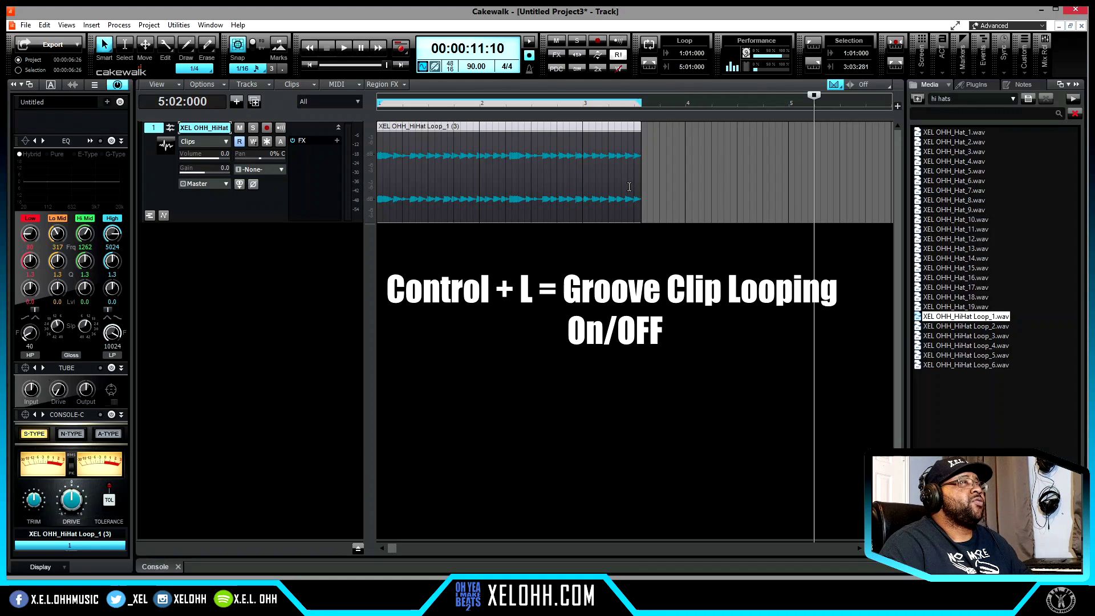
key(ctrl+l)
key(ctrl+l)
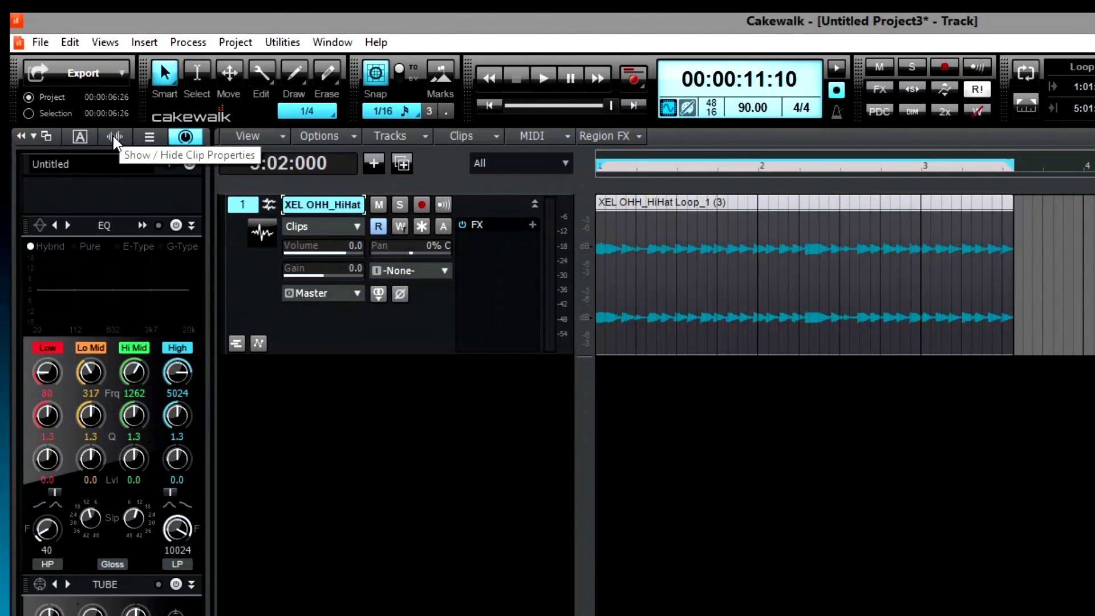
Step: Switch Looping on and off again in the hi-hat clip's Groove Clip properties
click(114, 136)
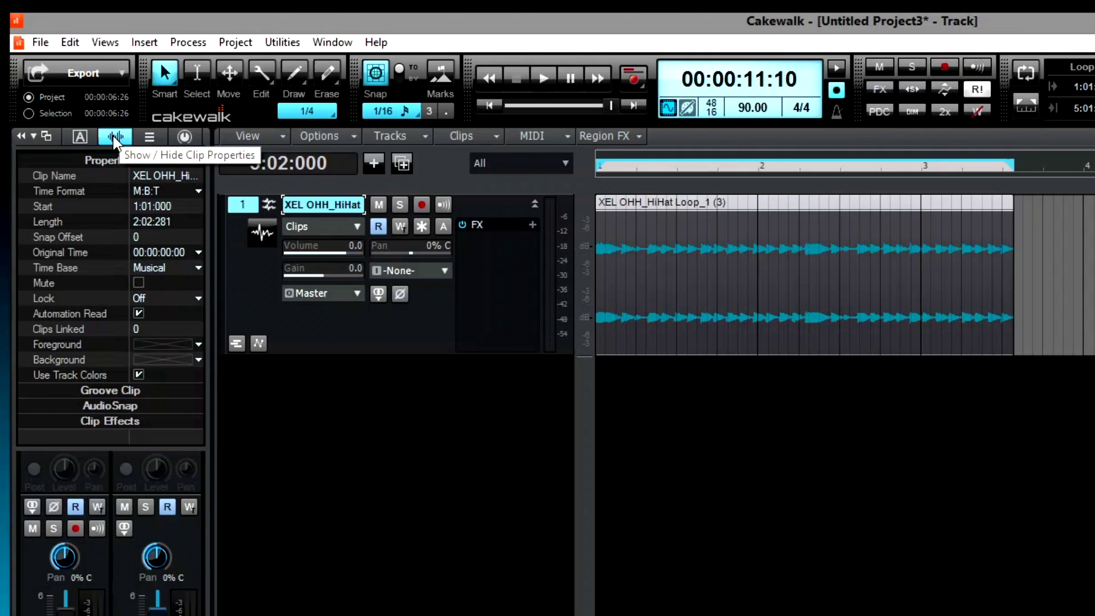
click(113, 391)
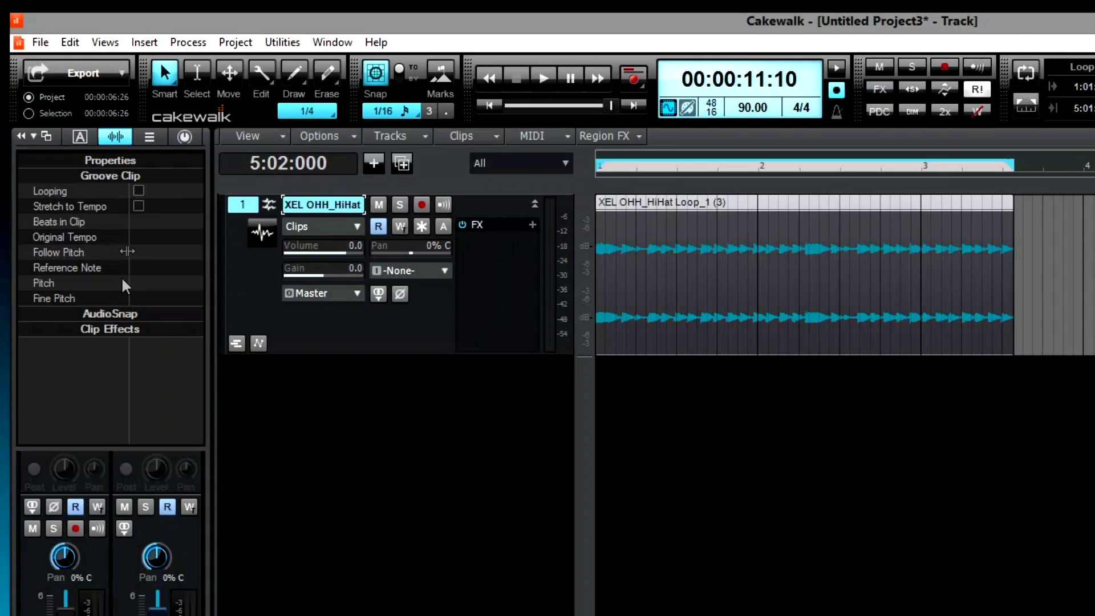
click(136, 190)
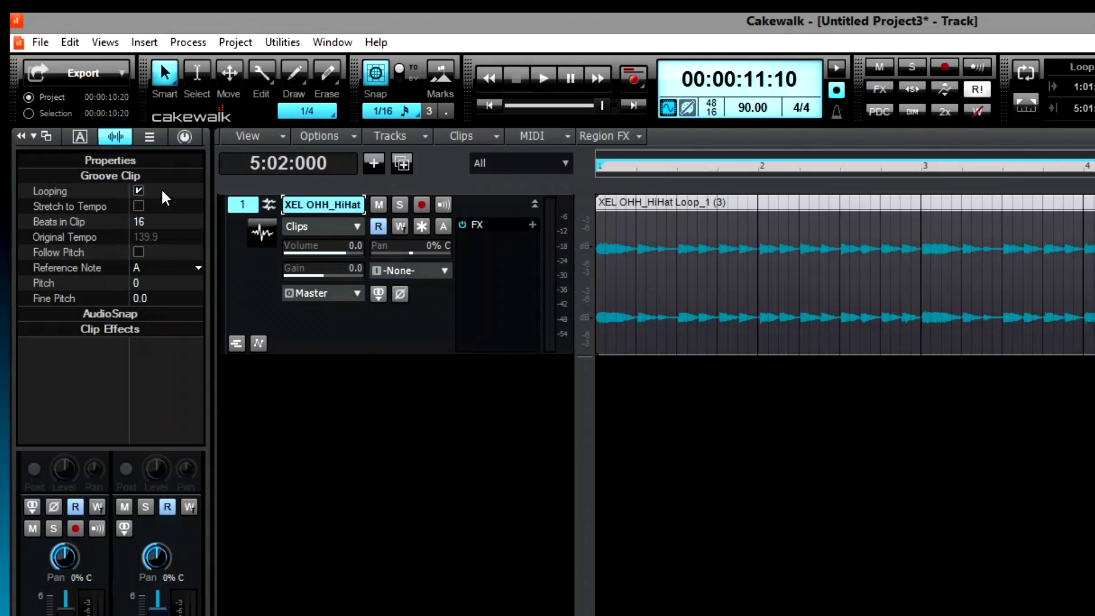
click(138, 191)
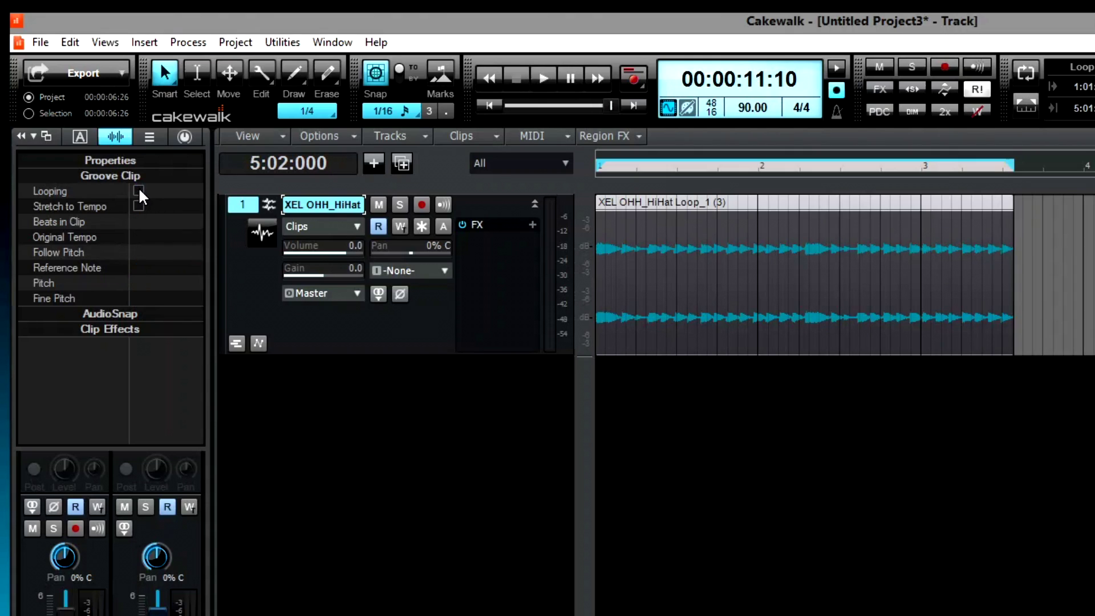
Step: Enable and disable AudioSnap in the hi-hat clip's properties
click(122, 313)
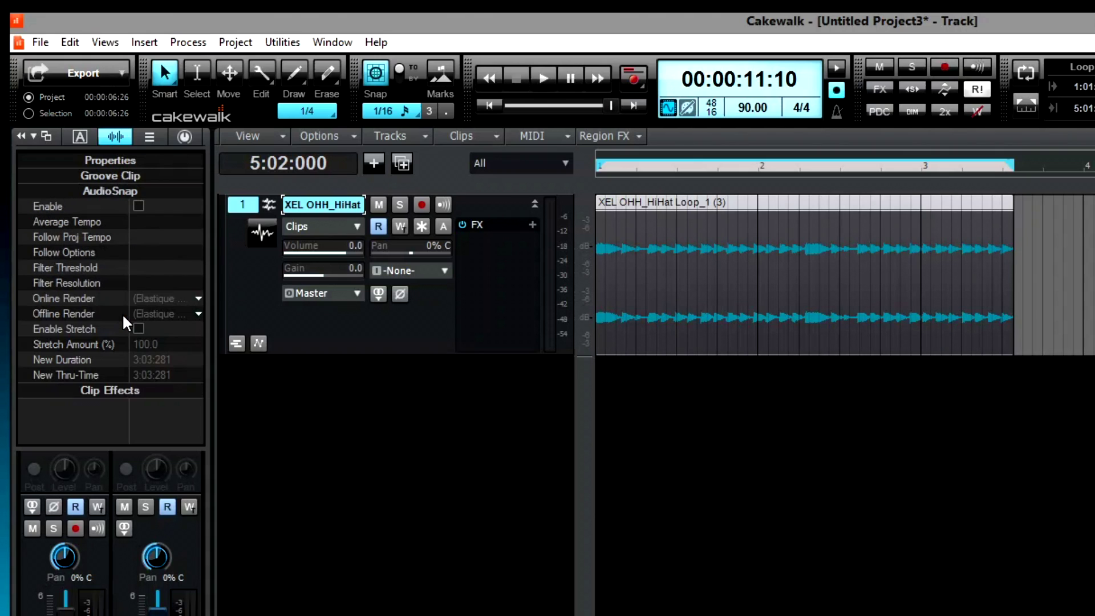
click(137, 207)
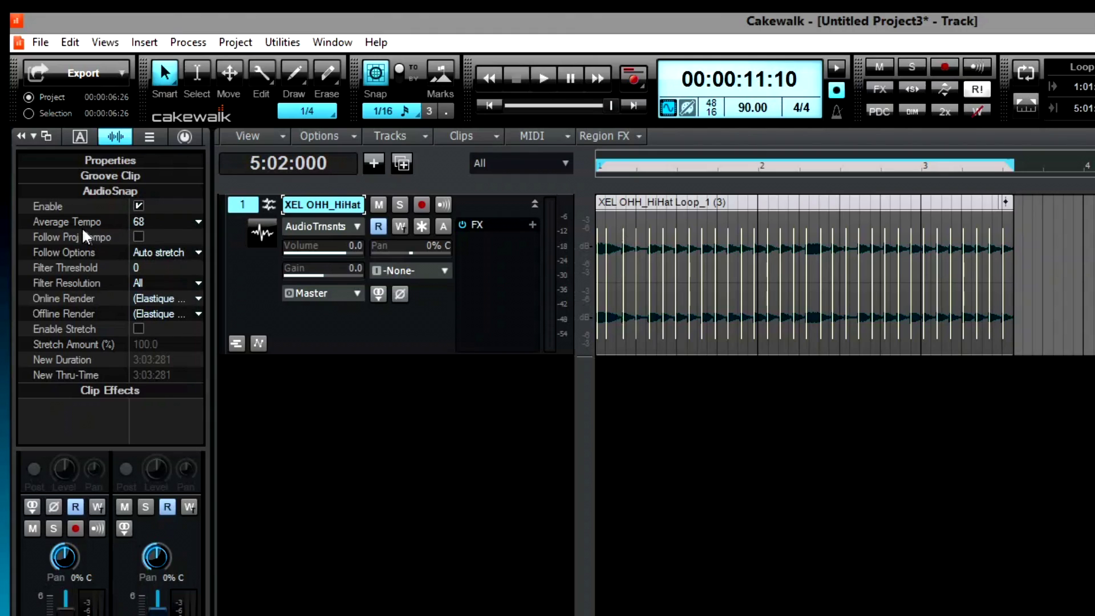
click(139, 206)
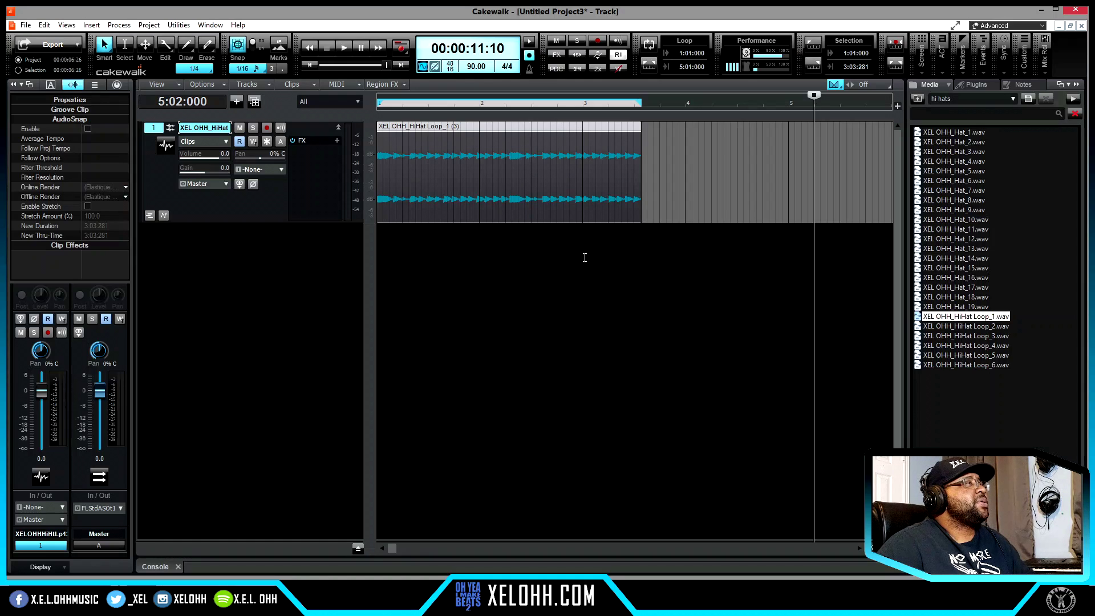
Step: Turn on looping for the hi-hat clip in the Loop Construction view, and close that view again
click(67, 25)
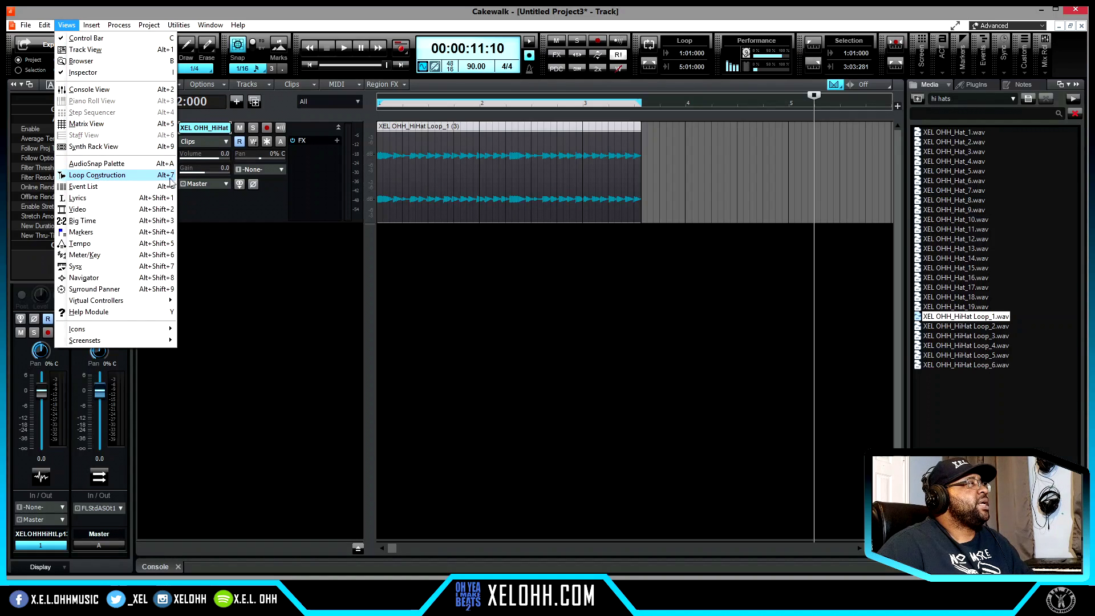
click(152, 176)
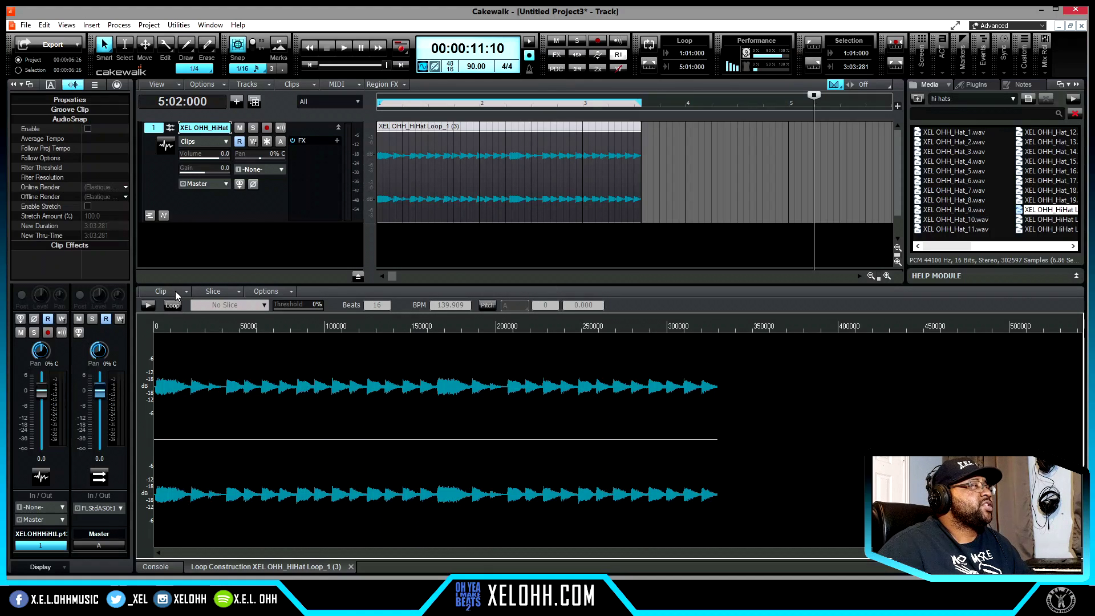
click(172, 305)
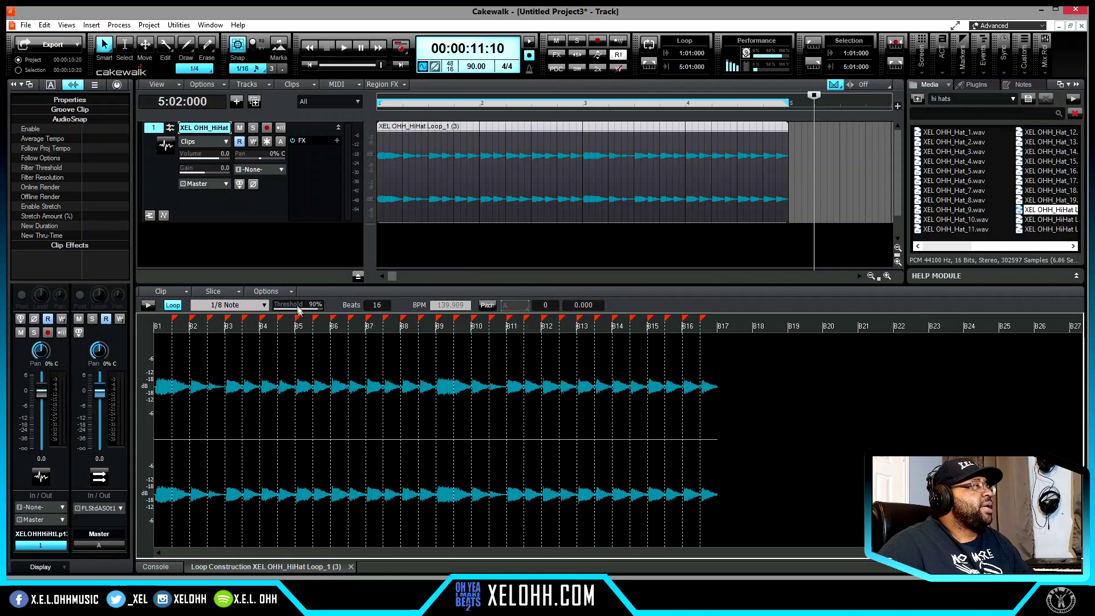
click(186, 292)
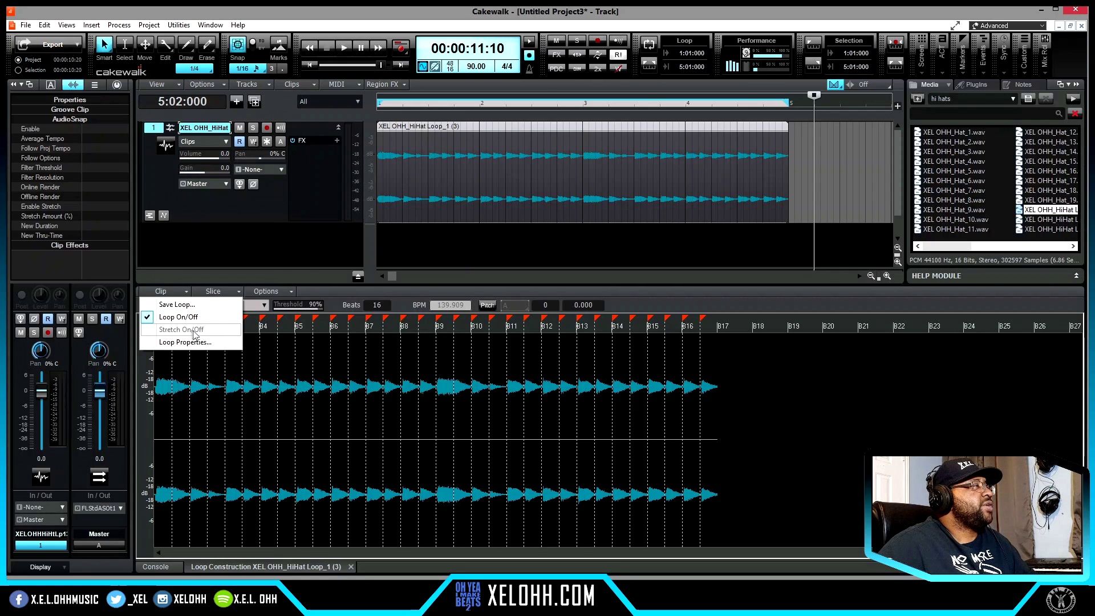
click(440, 292)
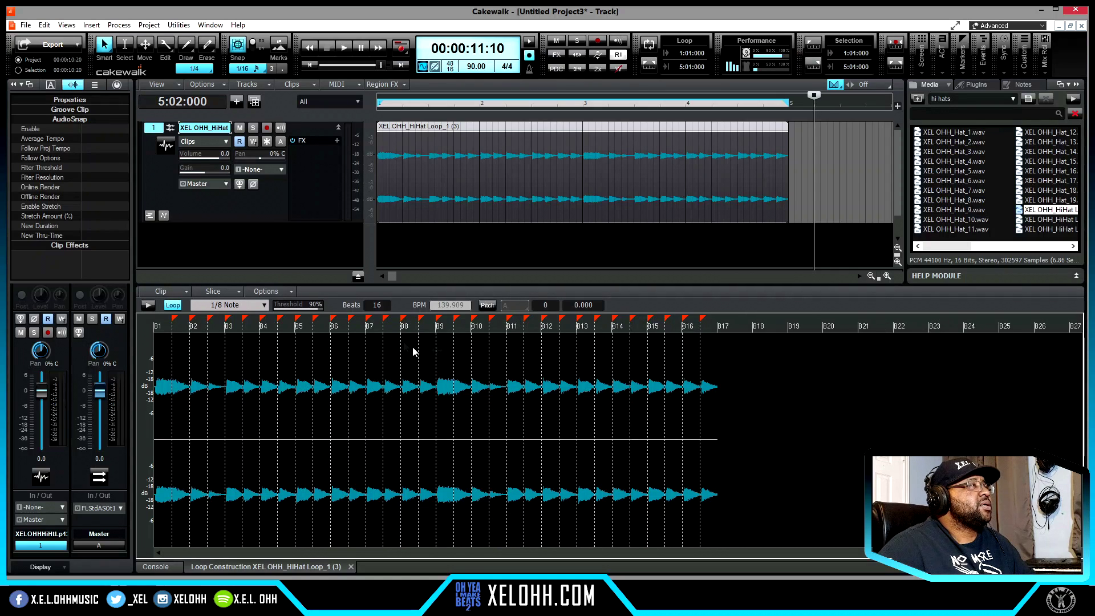
click(351, 567)
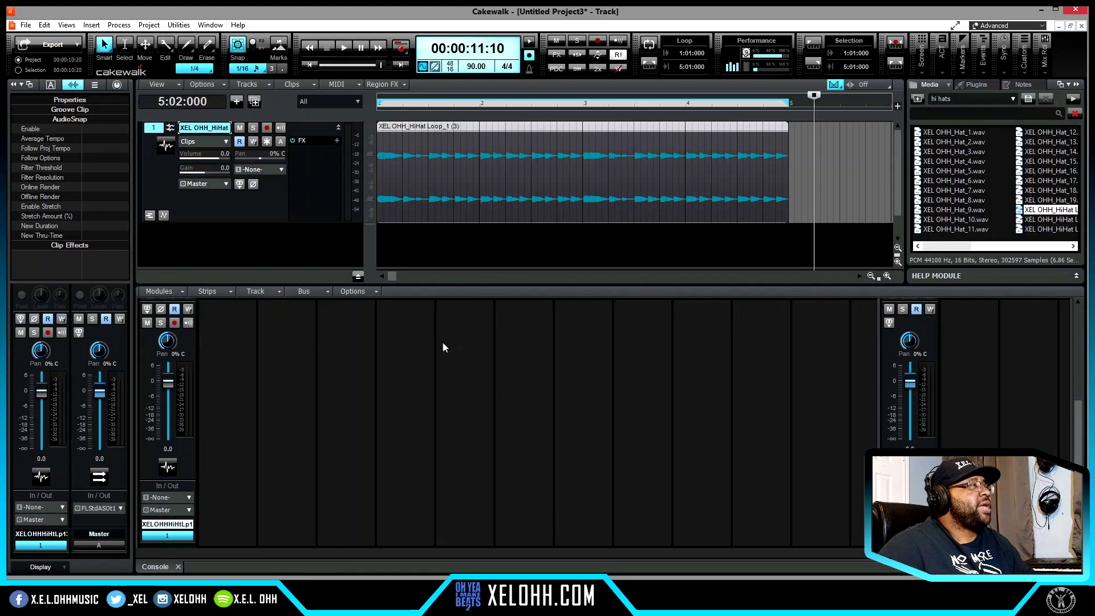
click(358, 276)
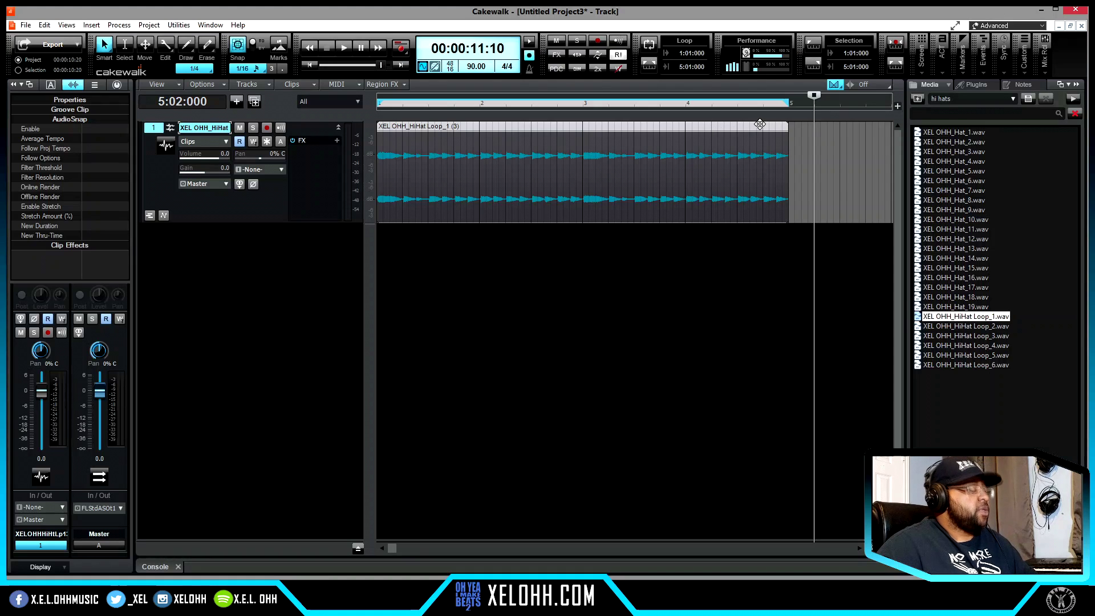
Step: Turn off the clip's groove-clip looping, time-stretch the clip so it ends at measure 3, and rewind to the project start
key(ctrl+l)
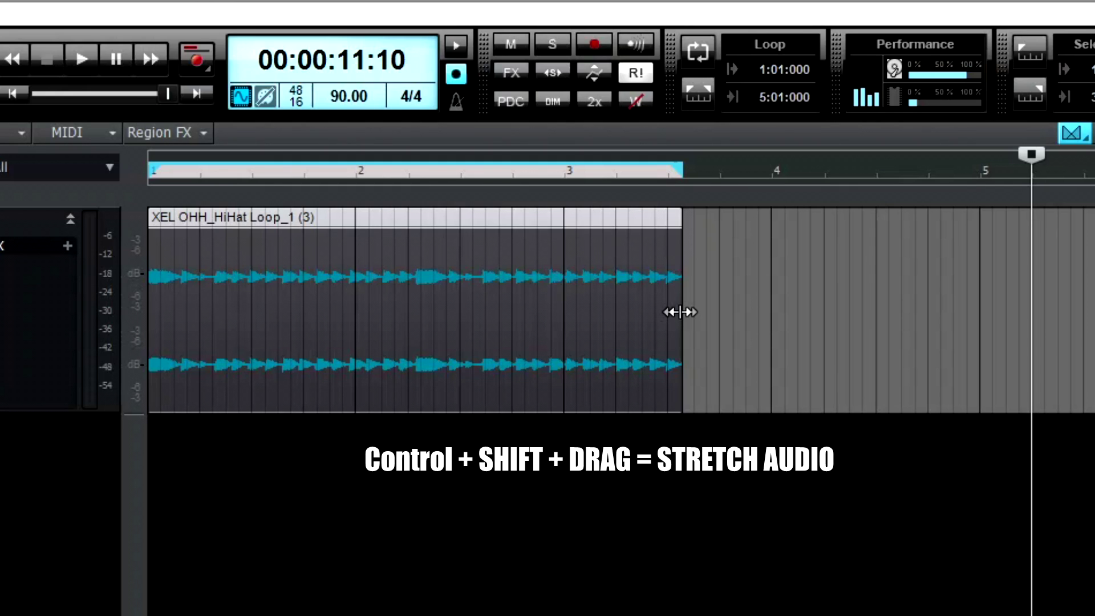
drag(680, 312, 563, 323)
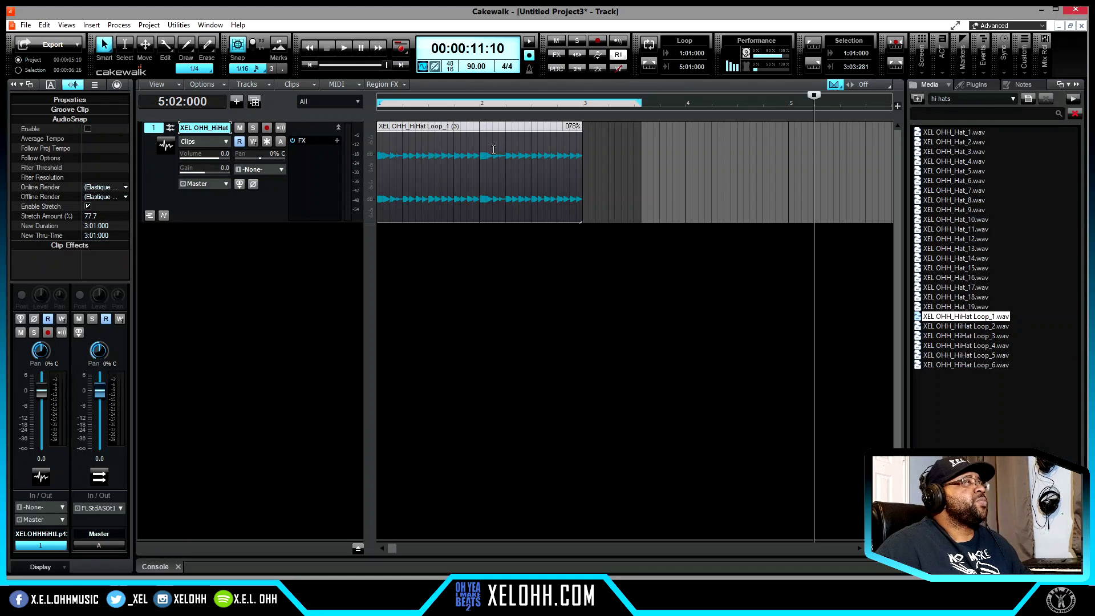
key(w)
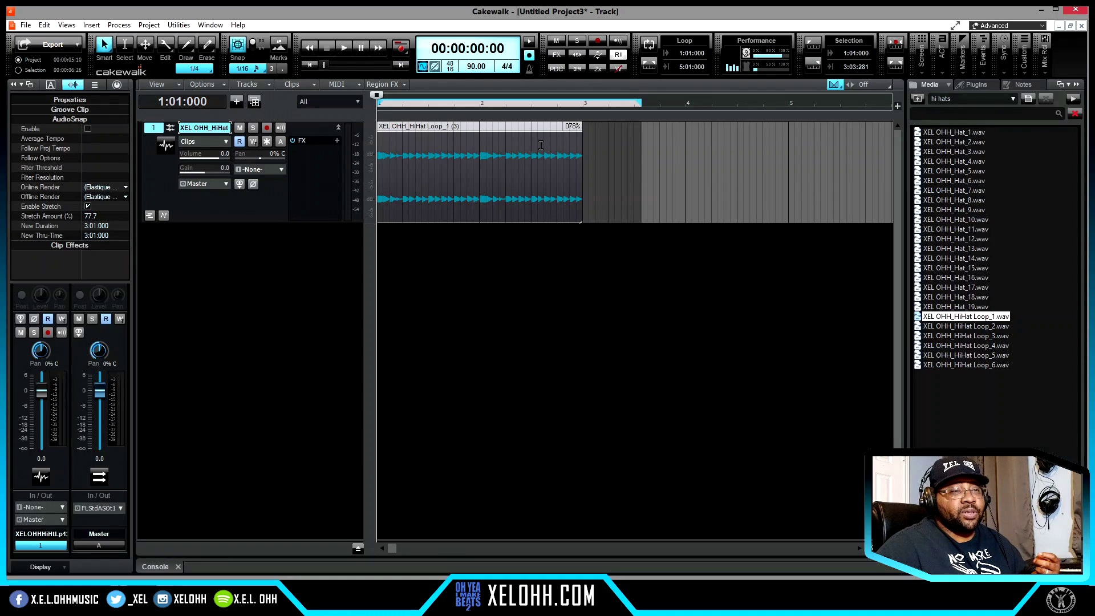
Step: Bounce the stretched hi-hat loop to a clip and open its clip options
click(570, 127)
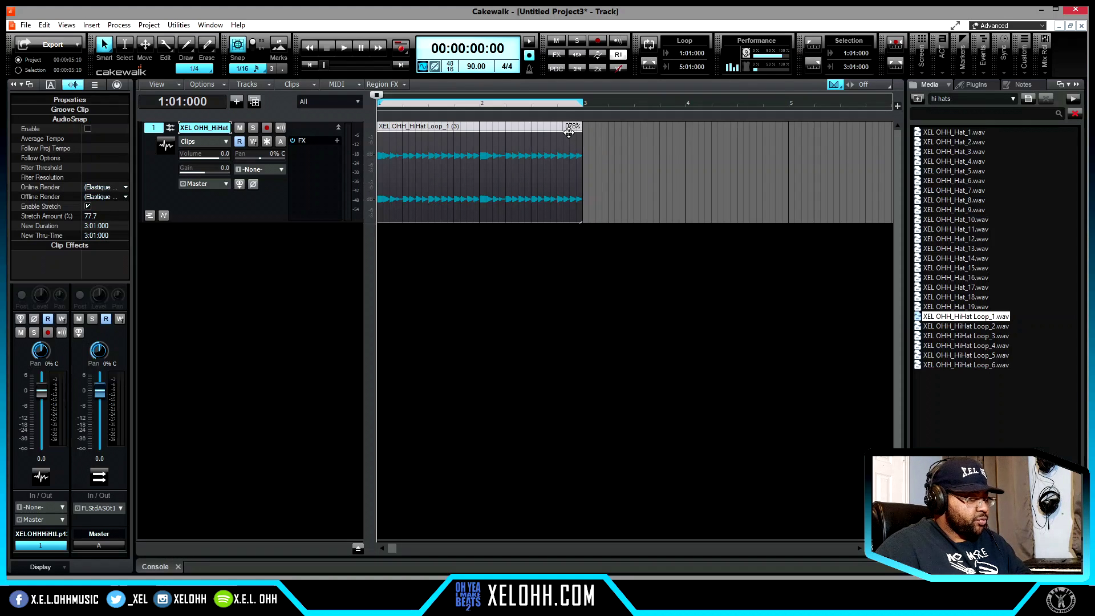
key(ctrl+b)
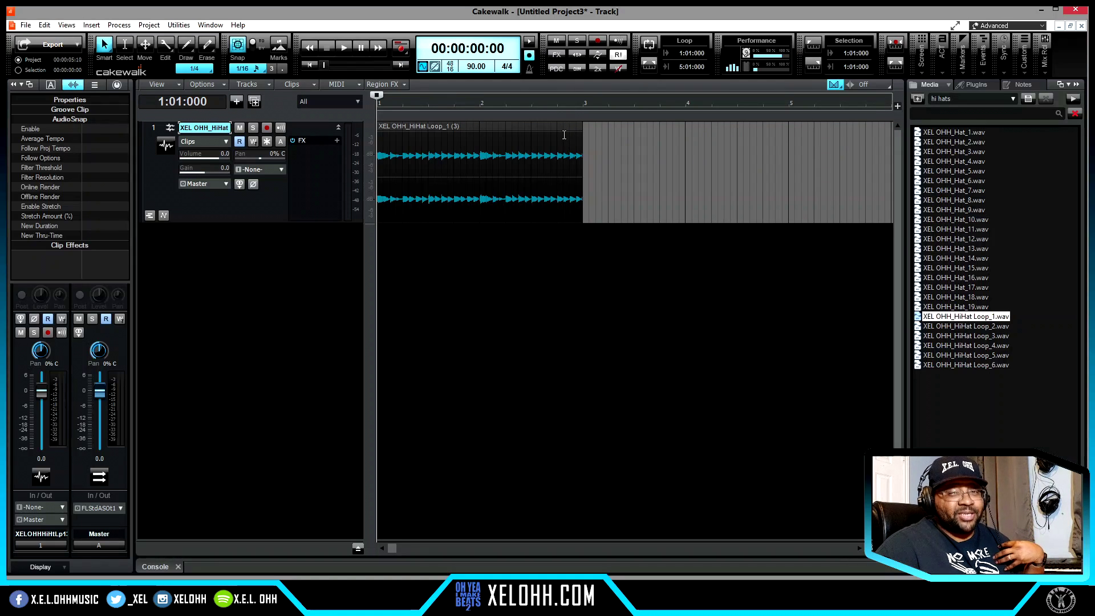
right_click(572, 133)
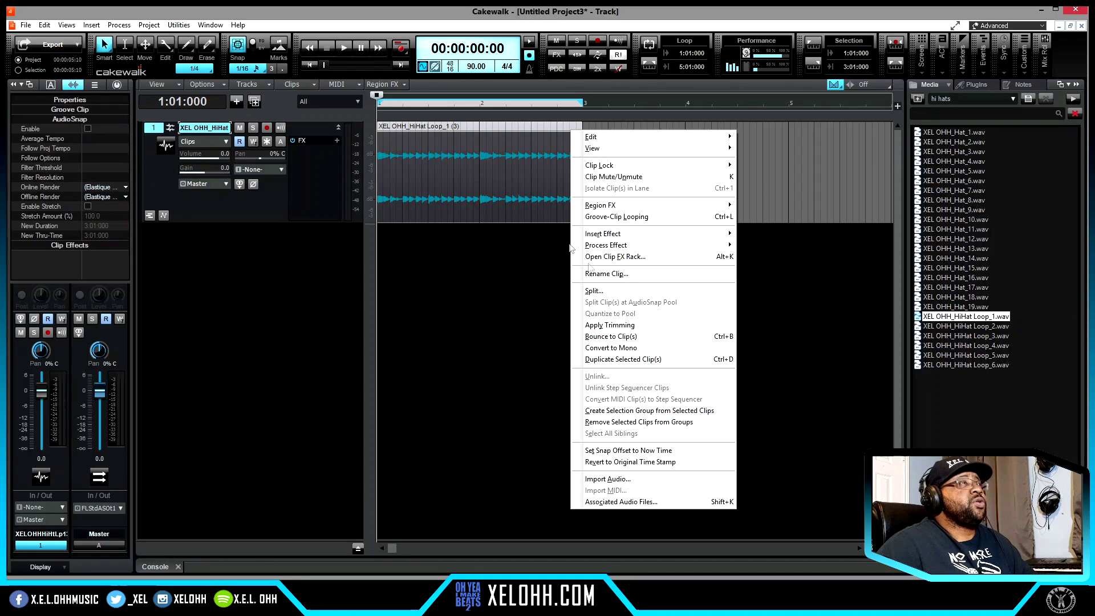
Step: Split the hi-hat clip at beat 4 of measure 1 and again at the start of measure 2
click(528, 255)
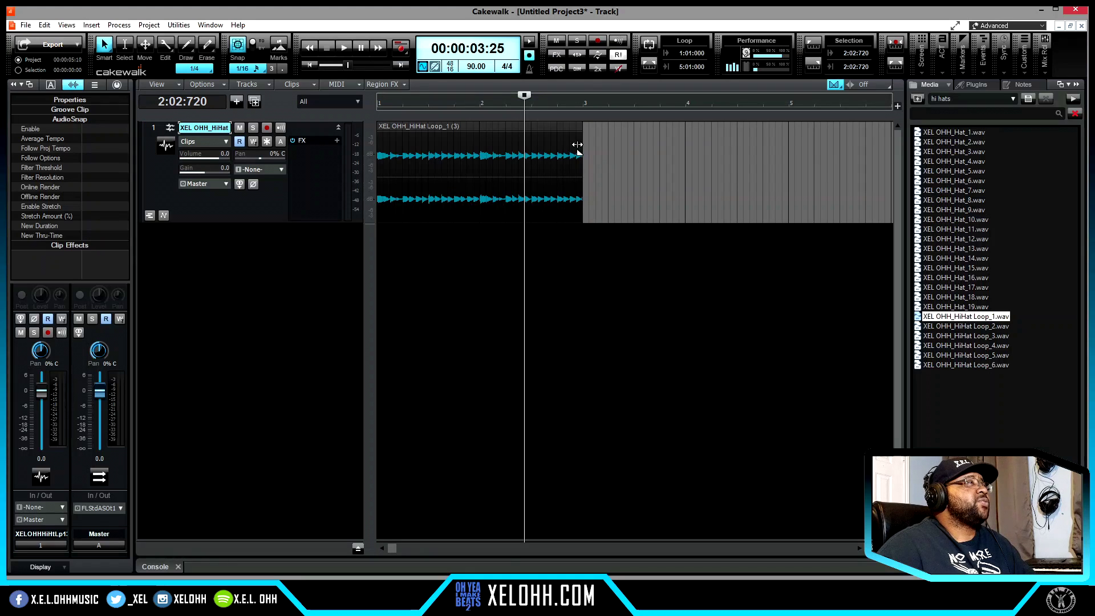
click(570, 132)
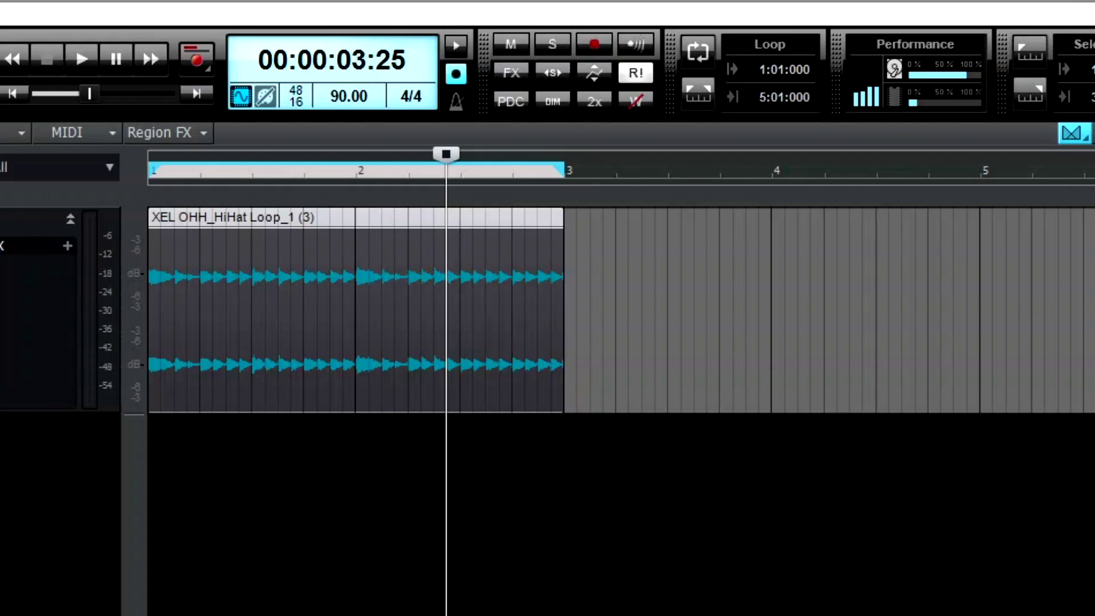
click(305, 305)
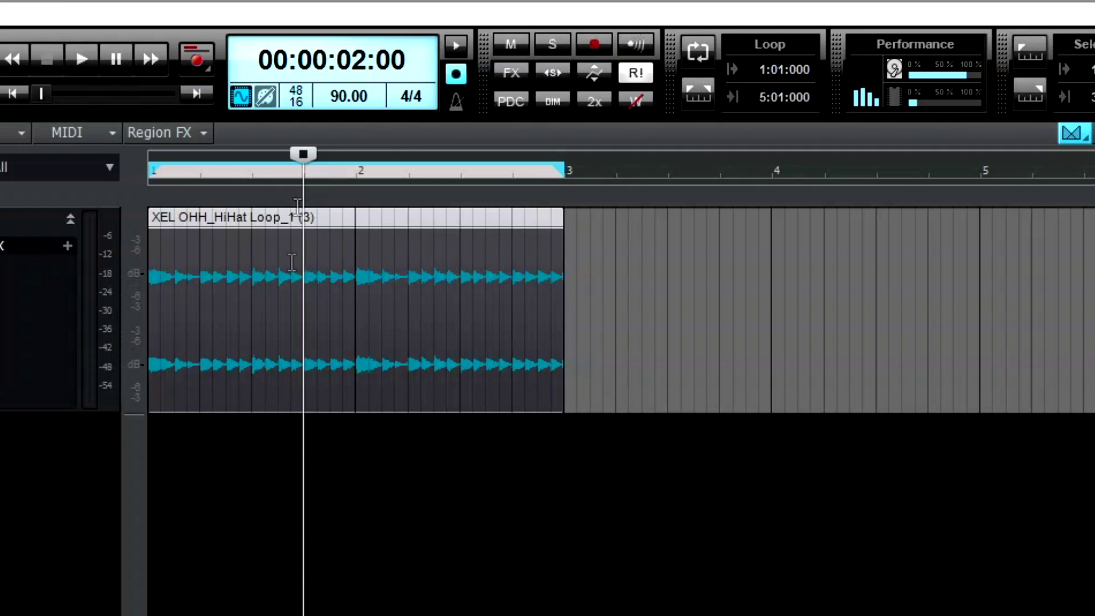
key(s)
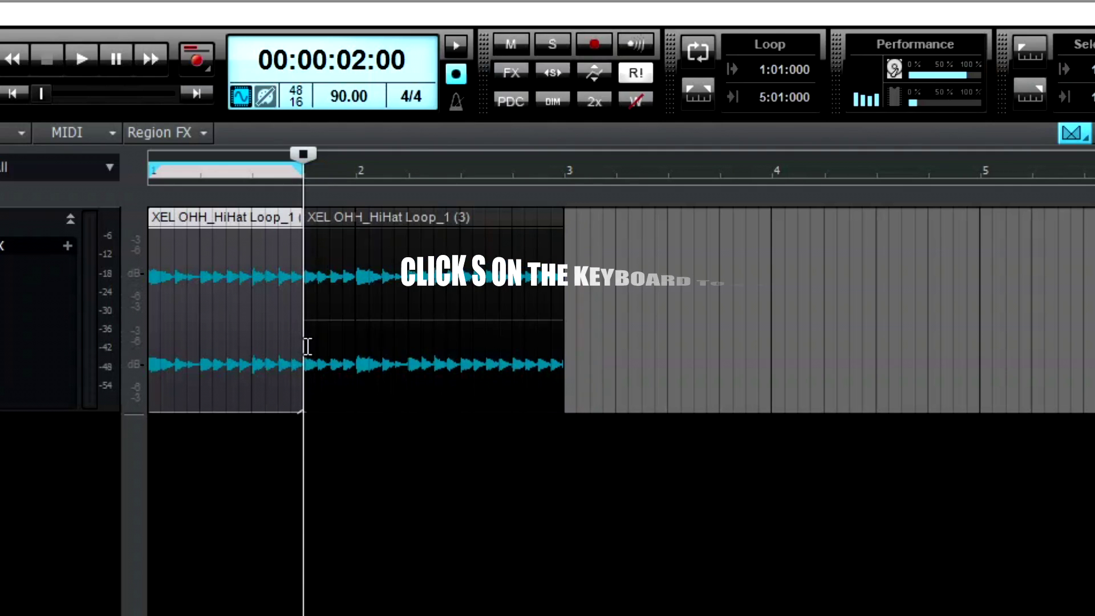
click(356, 313)
key(s)
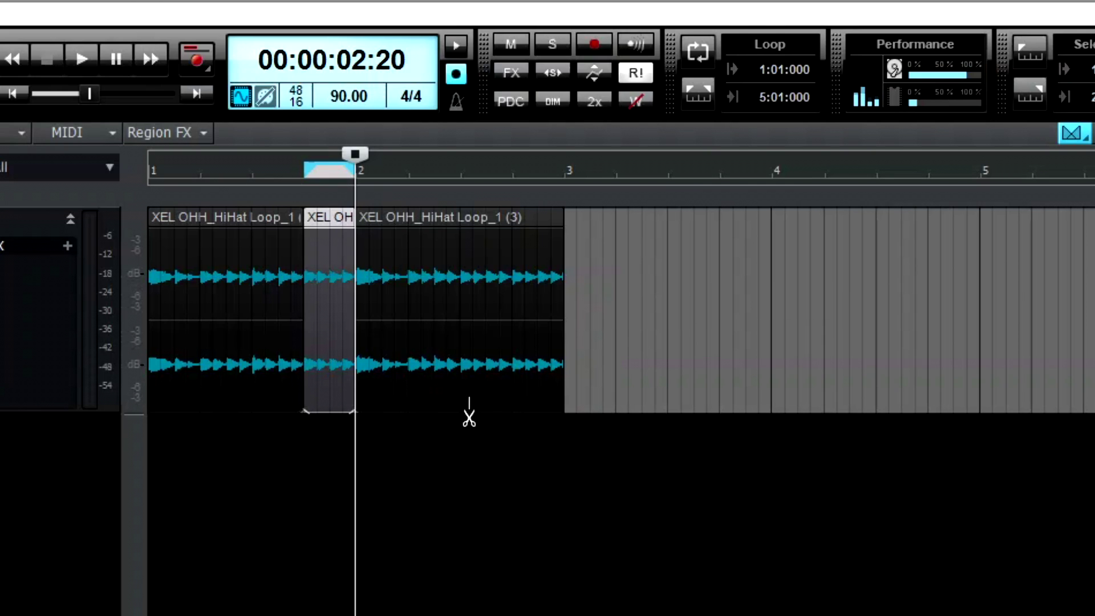
click(447, 418)
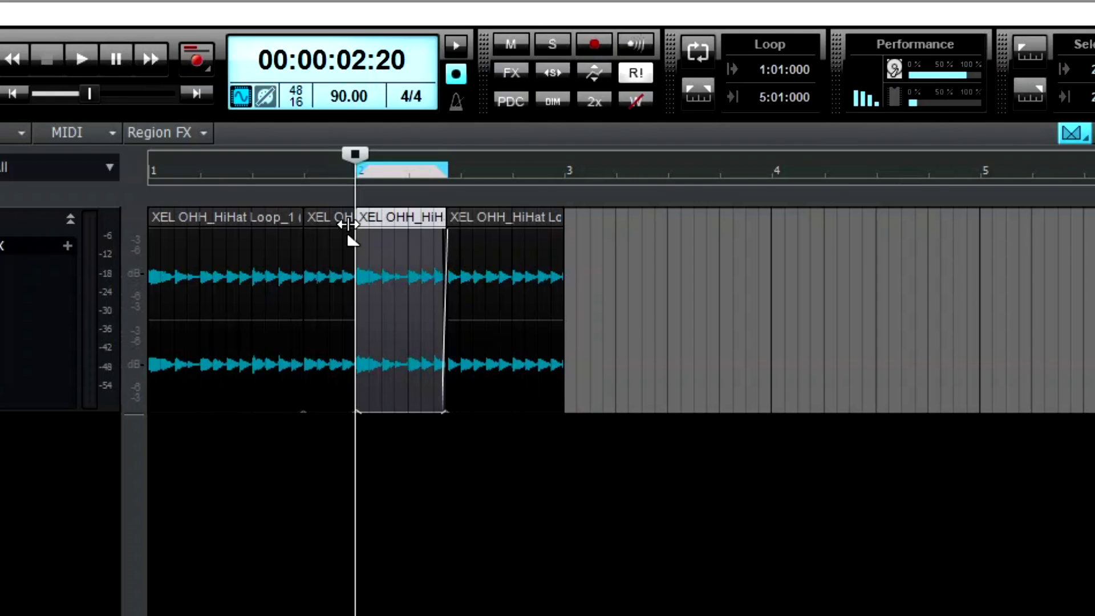
key(ctrl+z)
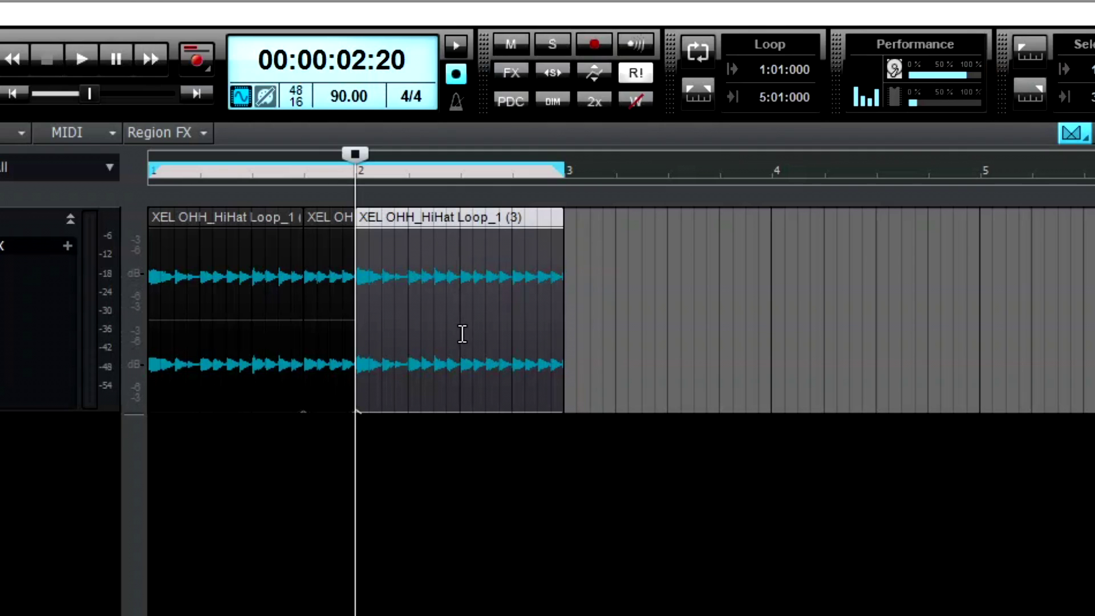
Step: Audition the split loop from the project start, and reverse the short piece on beat 4 of measure 1
click(317, 219)
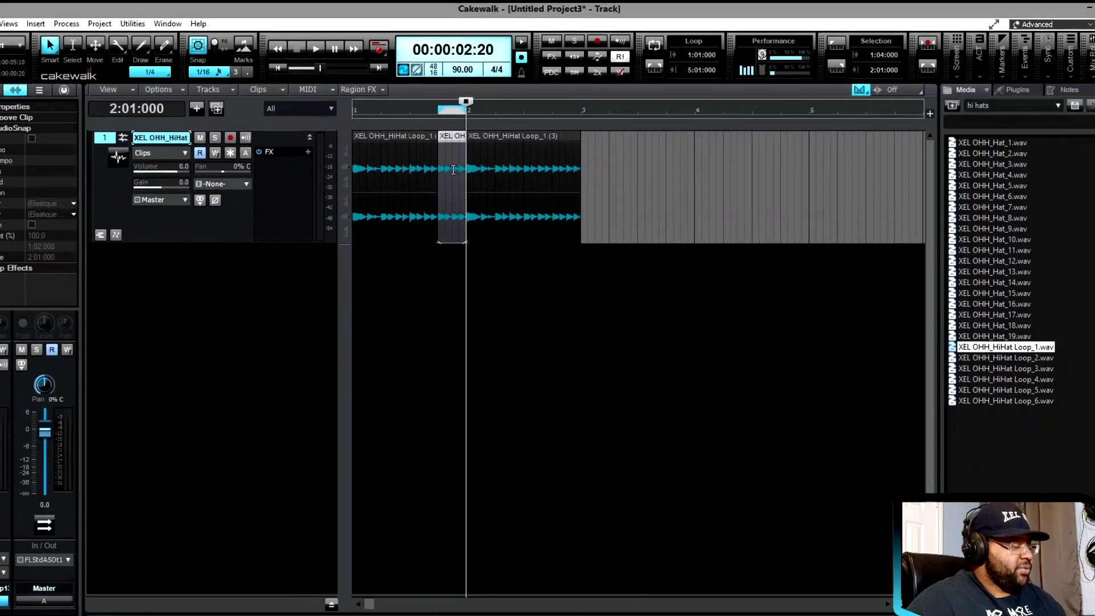
key(w)
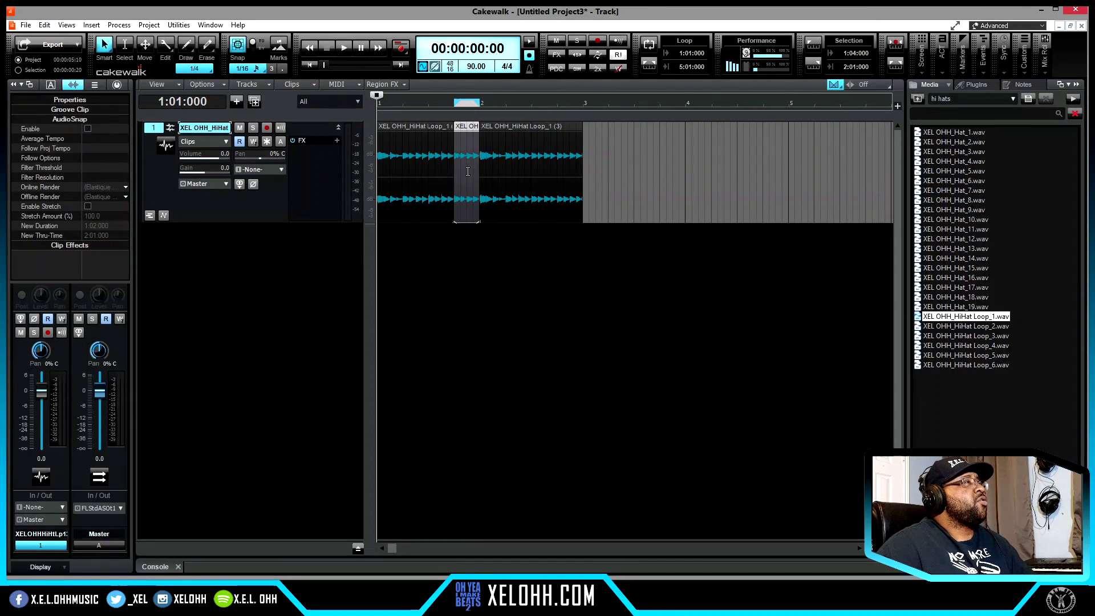
key(space)
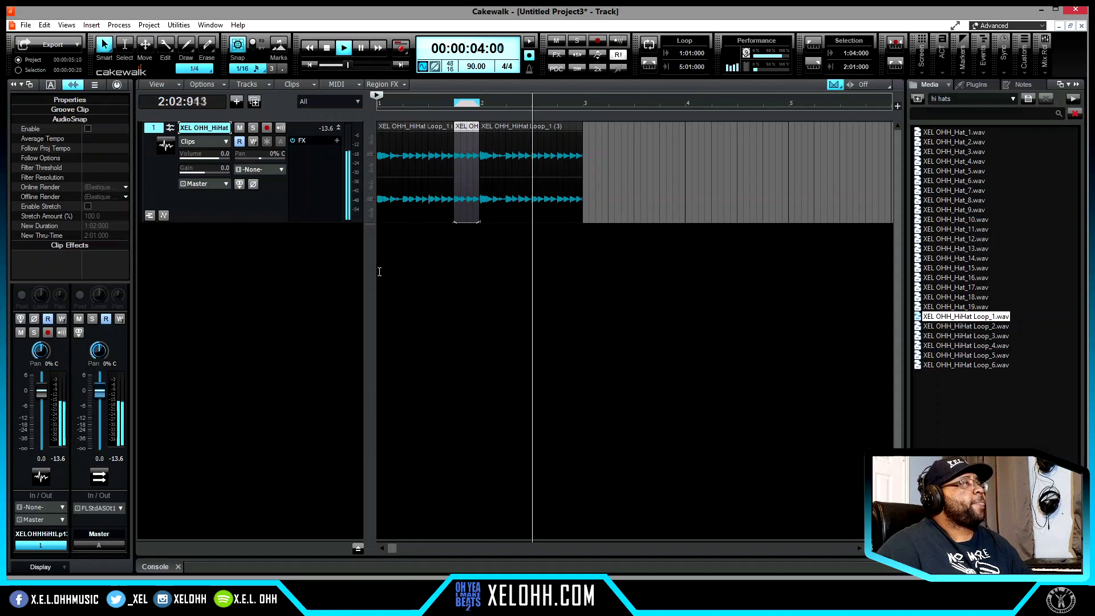
key(space)
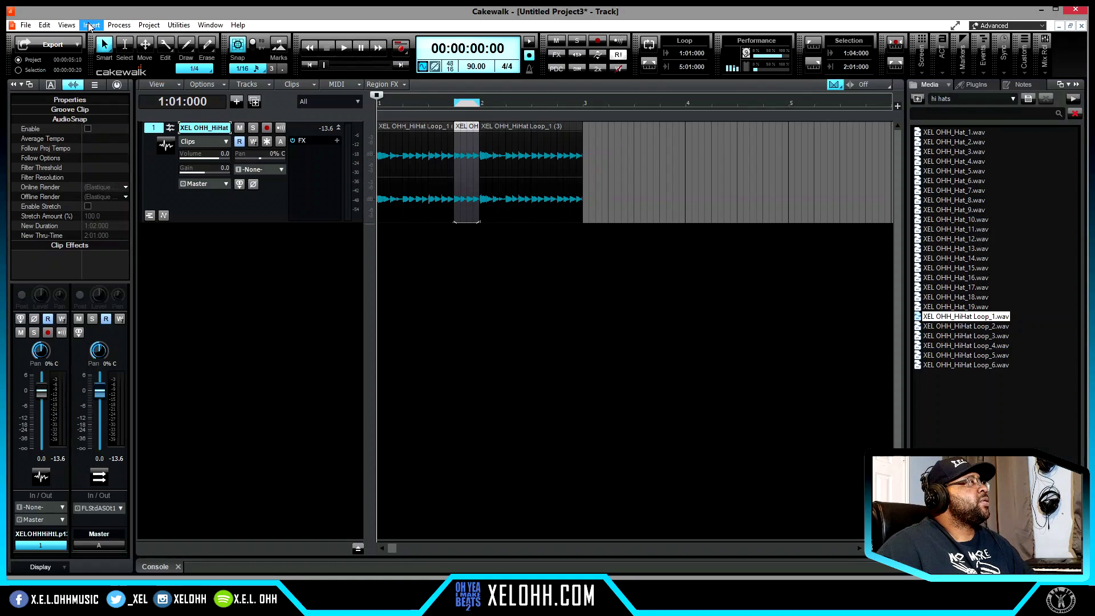
click(120, 25)
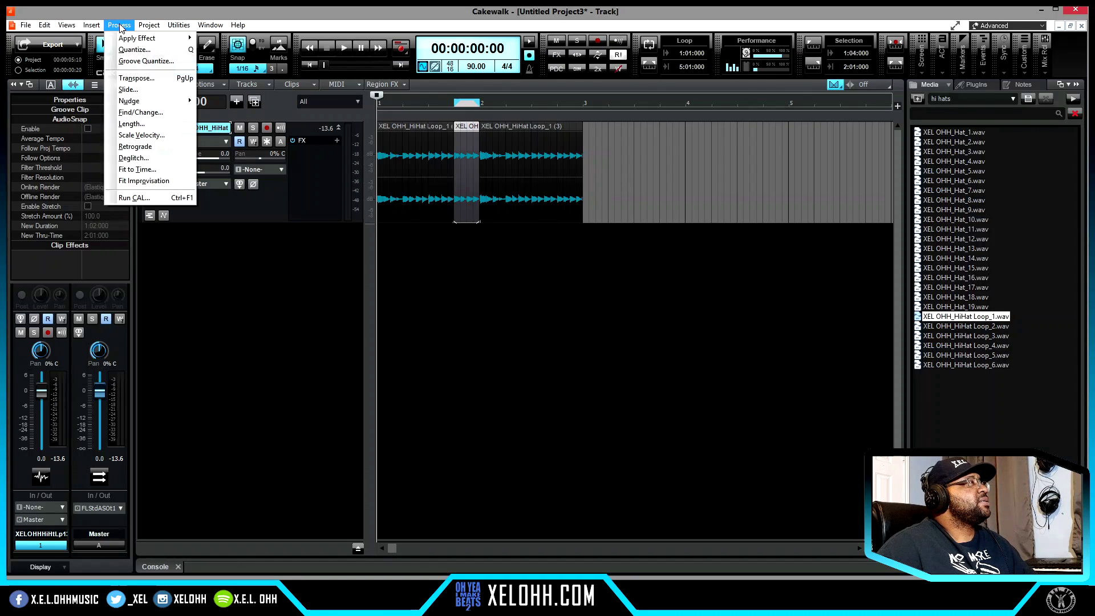
mouse_move(165, 38)
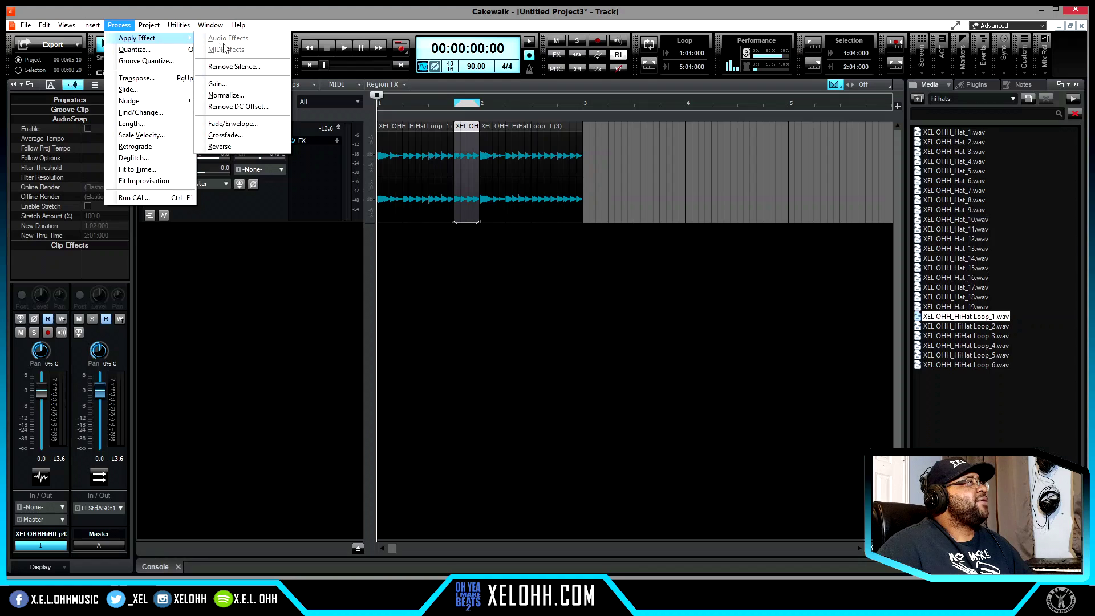
click(249, 148)
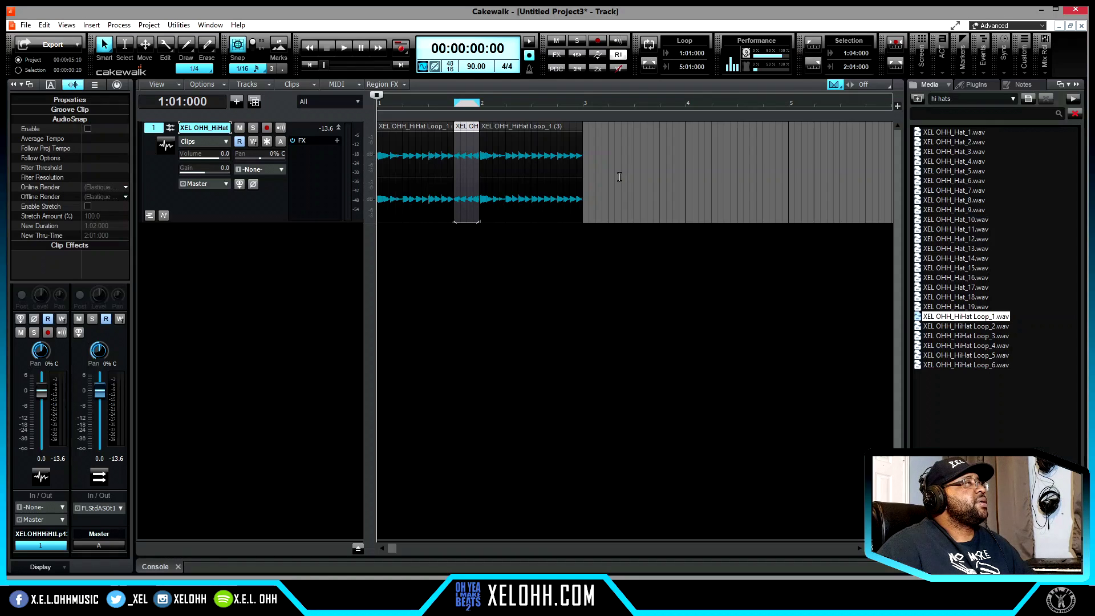
Step: Play the loop from the project start to hear the reversed piece
click(583, 171)
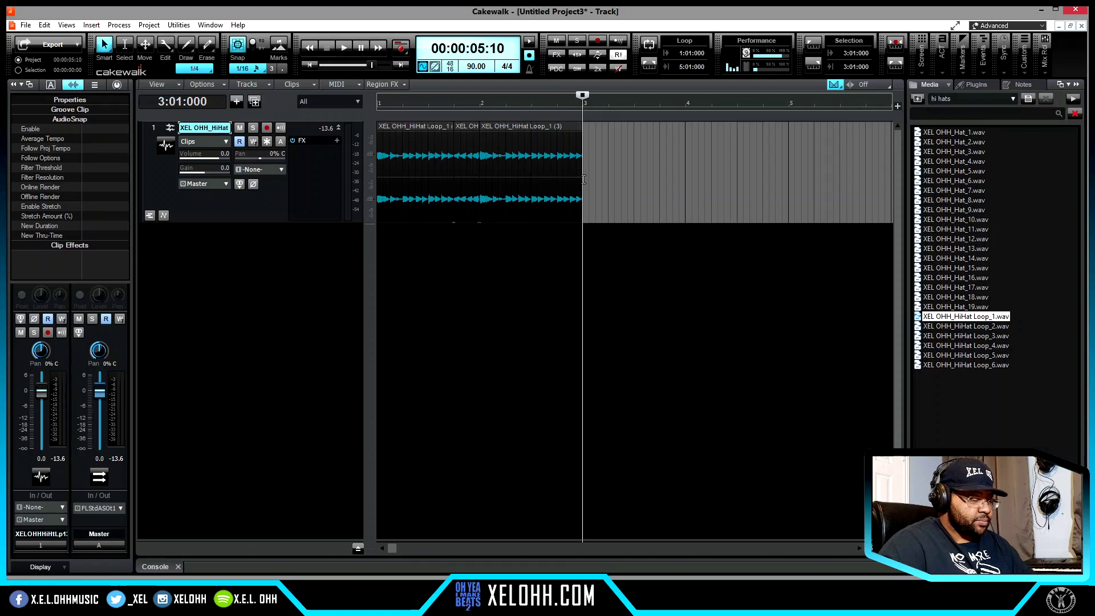
key(w)
key(space)
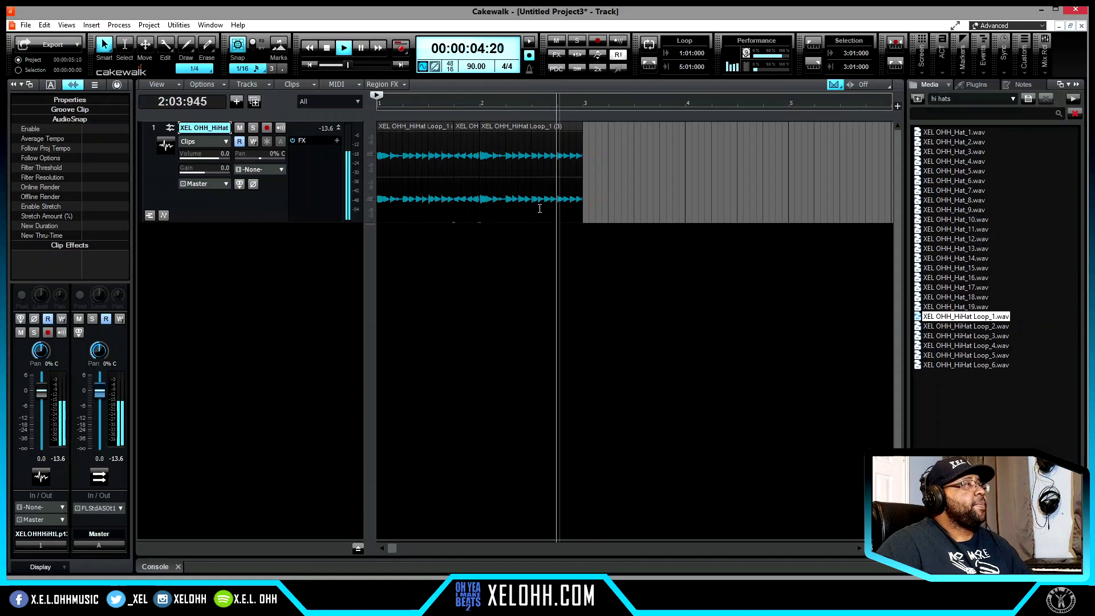
key(space)
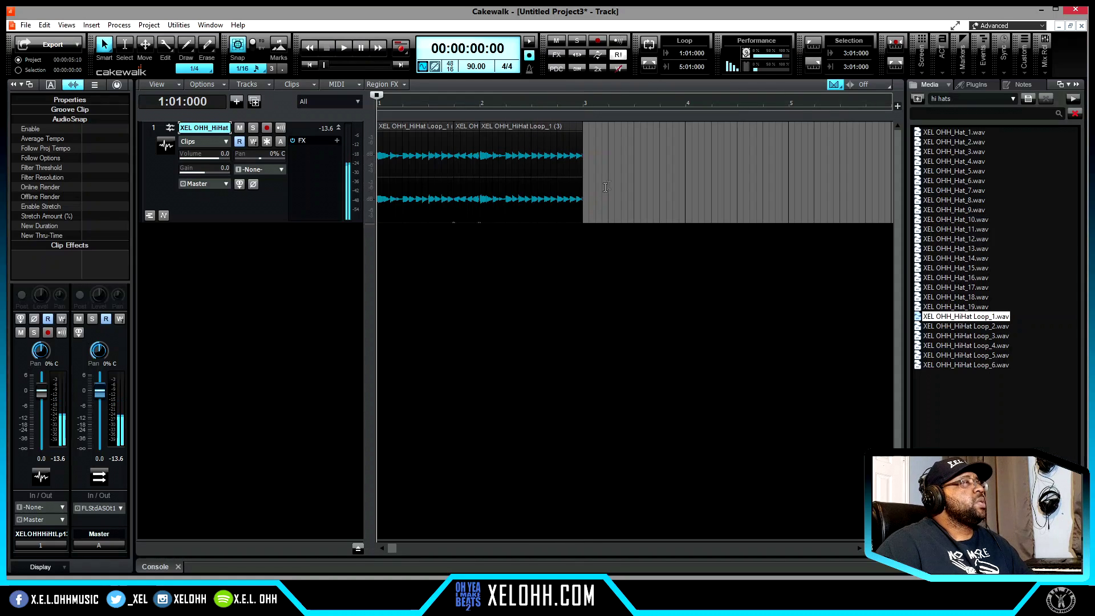
Step: Delete the piece in measure 2 and duplicate the two measure 1 pieces three times, filling the track up to measure 5
click(547, 127)
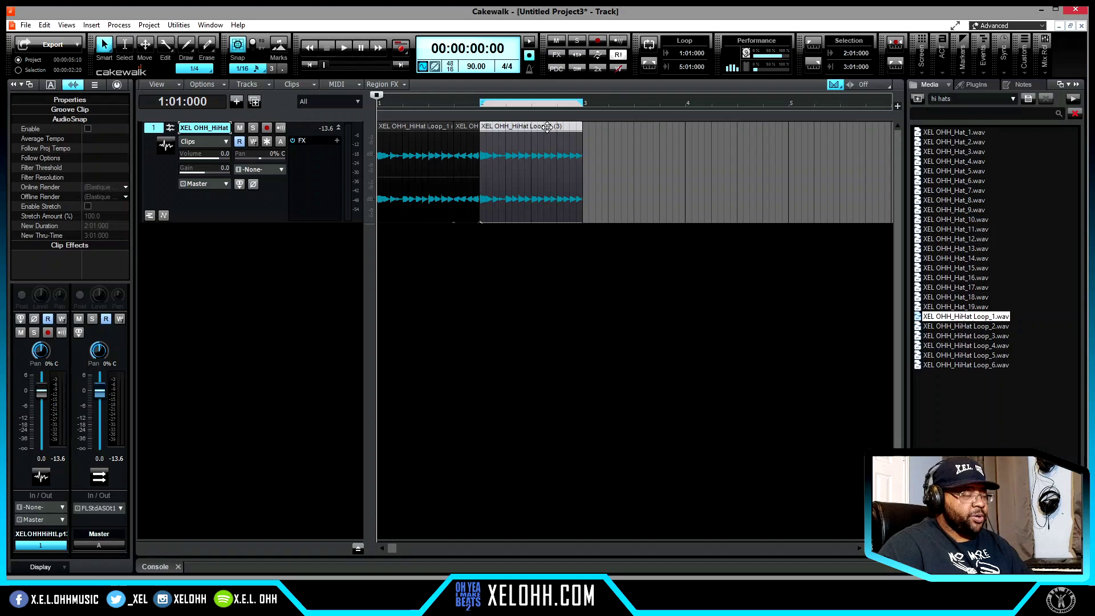
key(Delete)
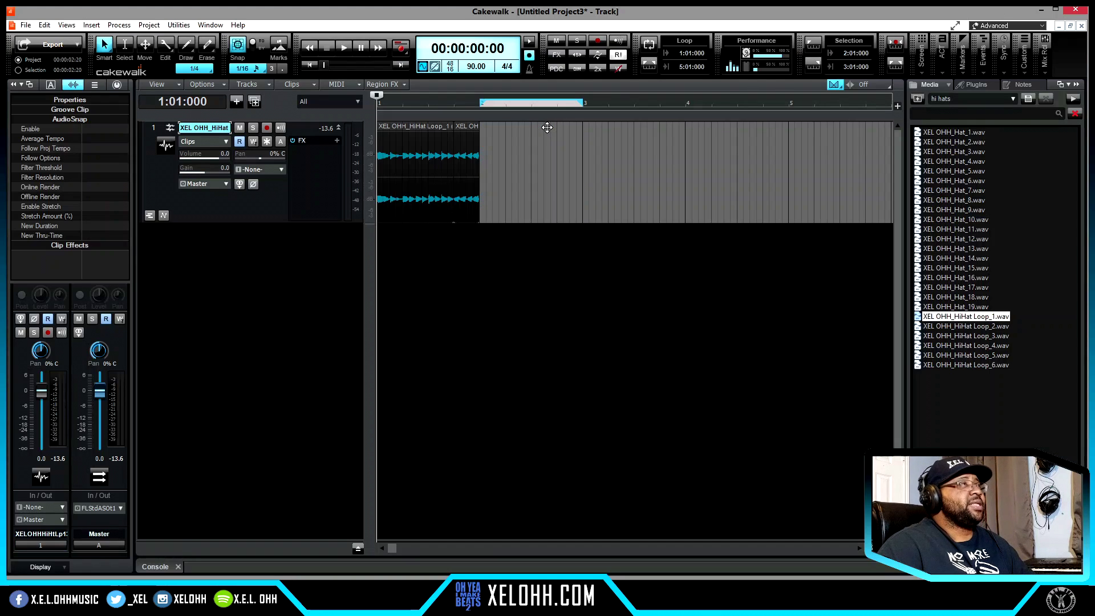
drag(486, 171, 378, 175)
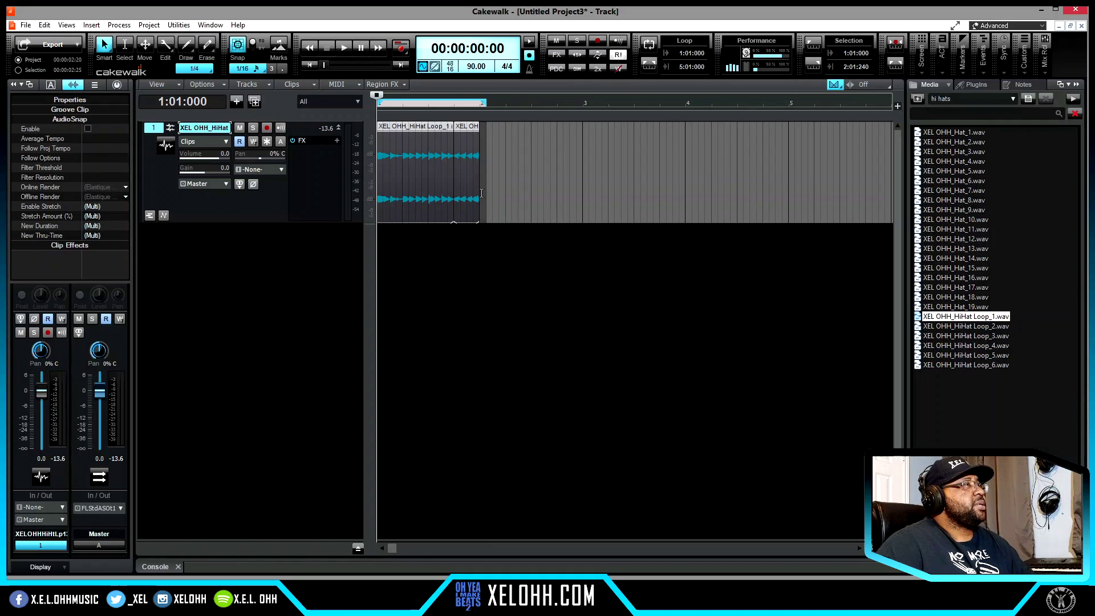
click(482, 192)
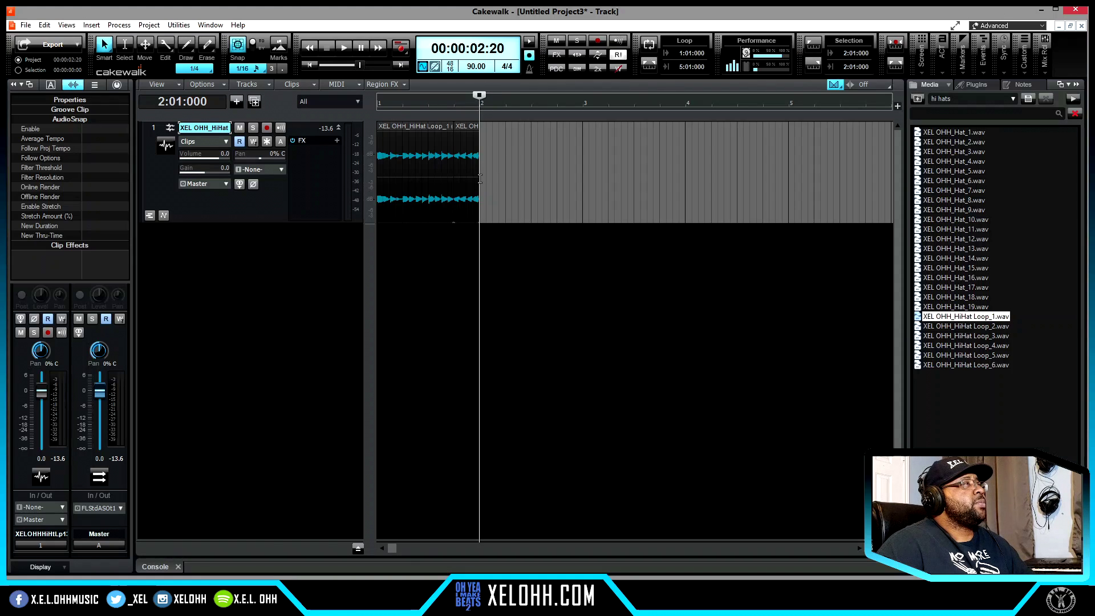
drag(478, 179, 335, 190)
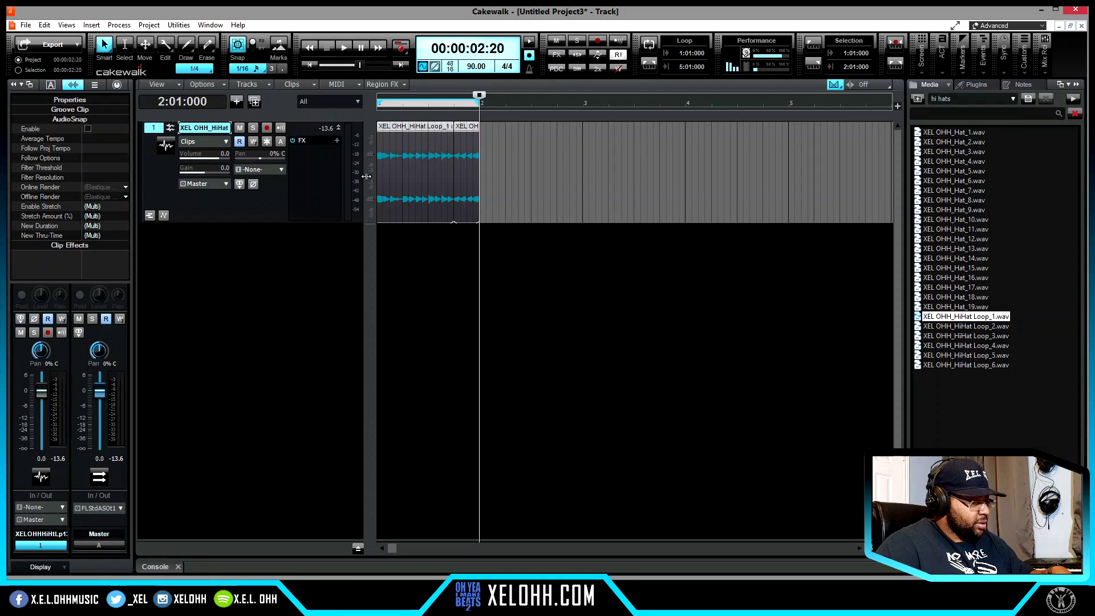
key(ctrl+d)
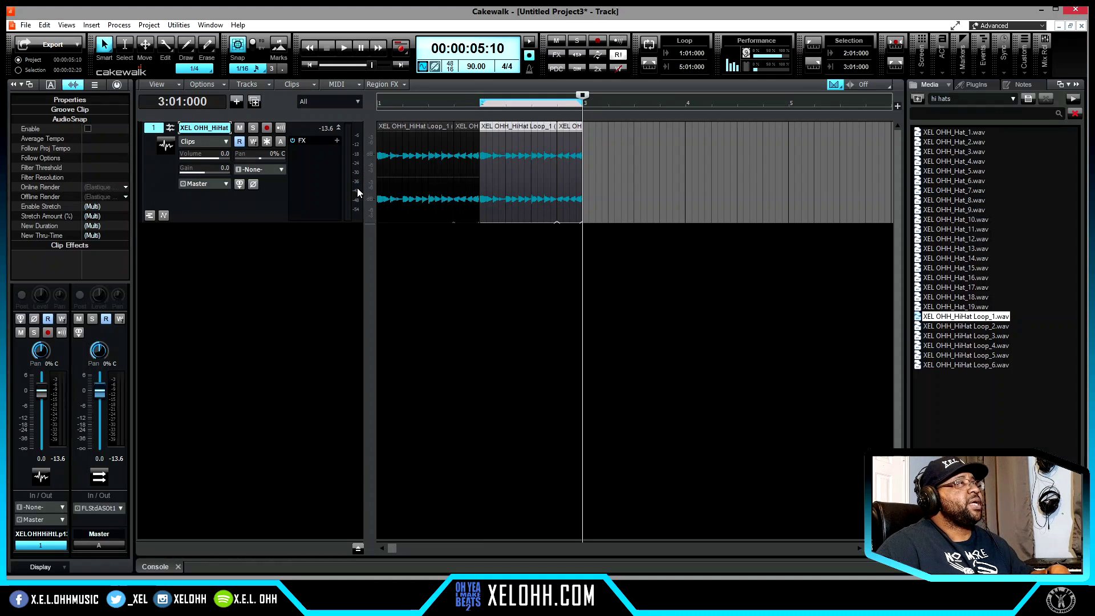
key(ctrl+d)
key(ctrl+d)
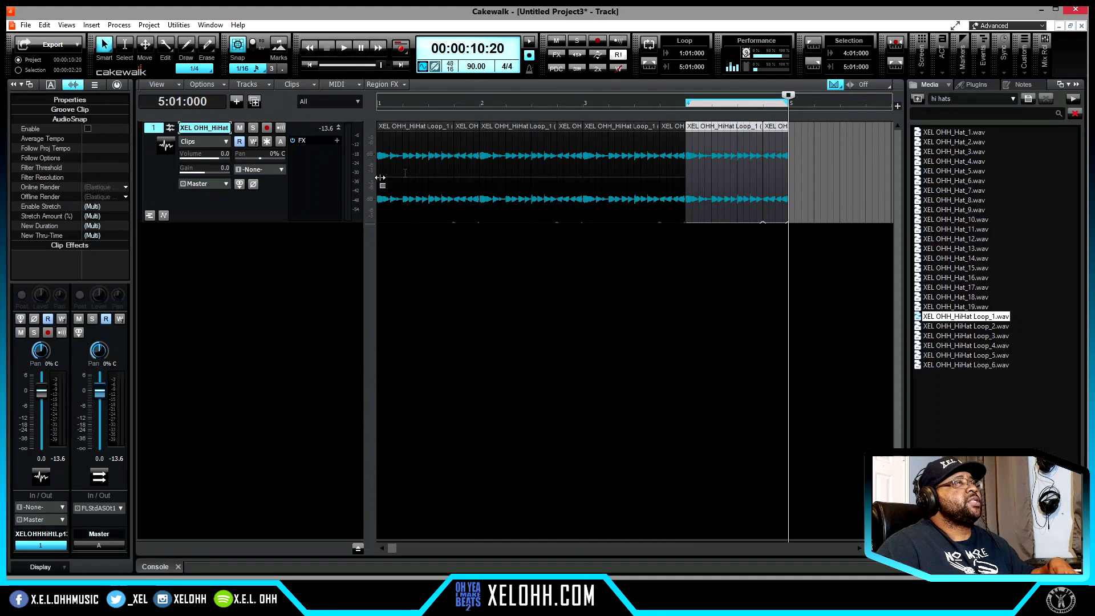
Step: Play back the duplicated four-measure hi-hat pattern from the project start
drag(791, 170, 372, 180)
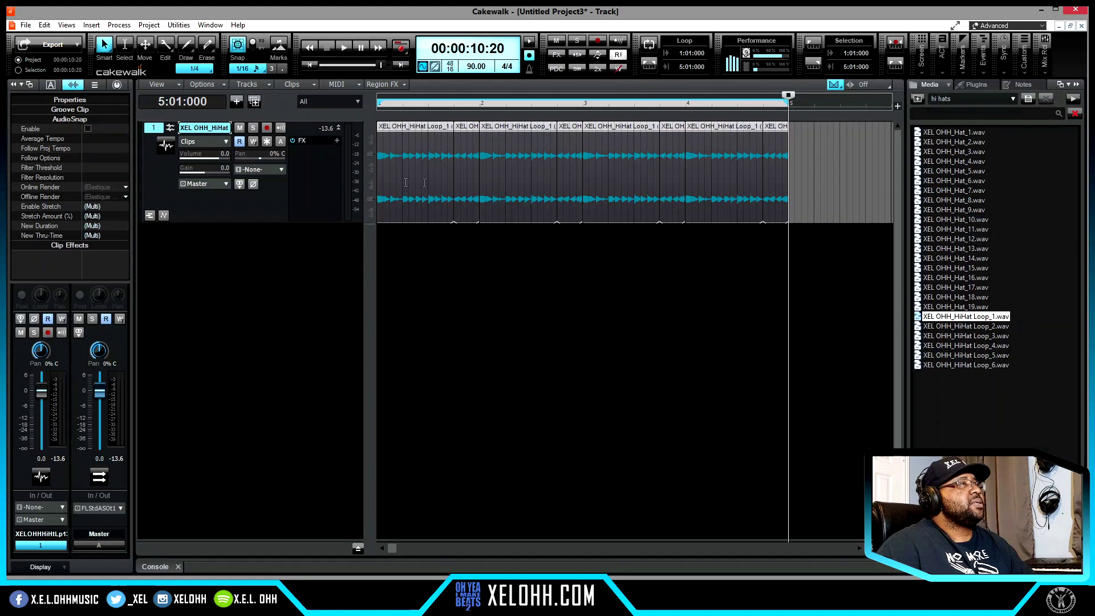
click(752, 128)
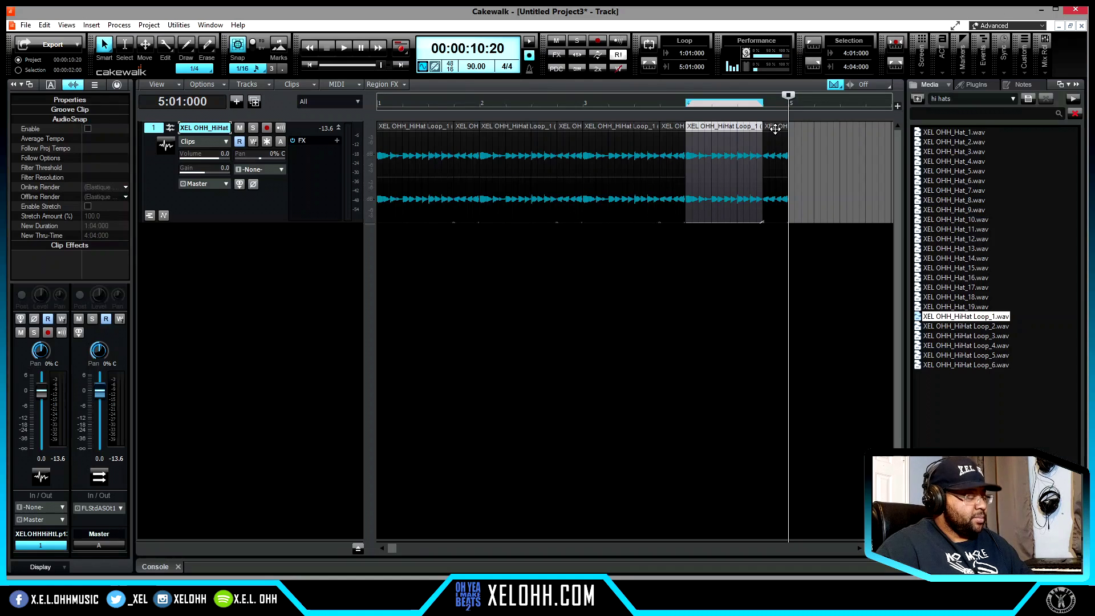
key(w)
key(space)
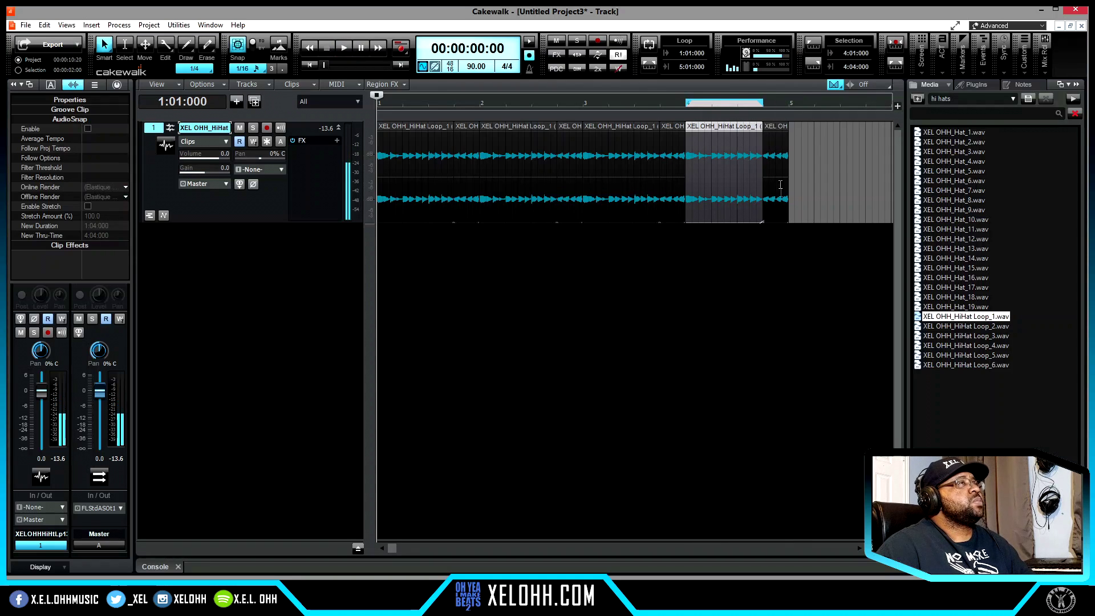
Step: Delete the short reversed piece ending measure 4 and trim that measure's remaining clip down to its first beat
click(775, 128)
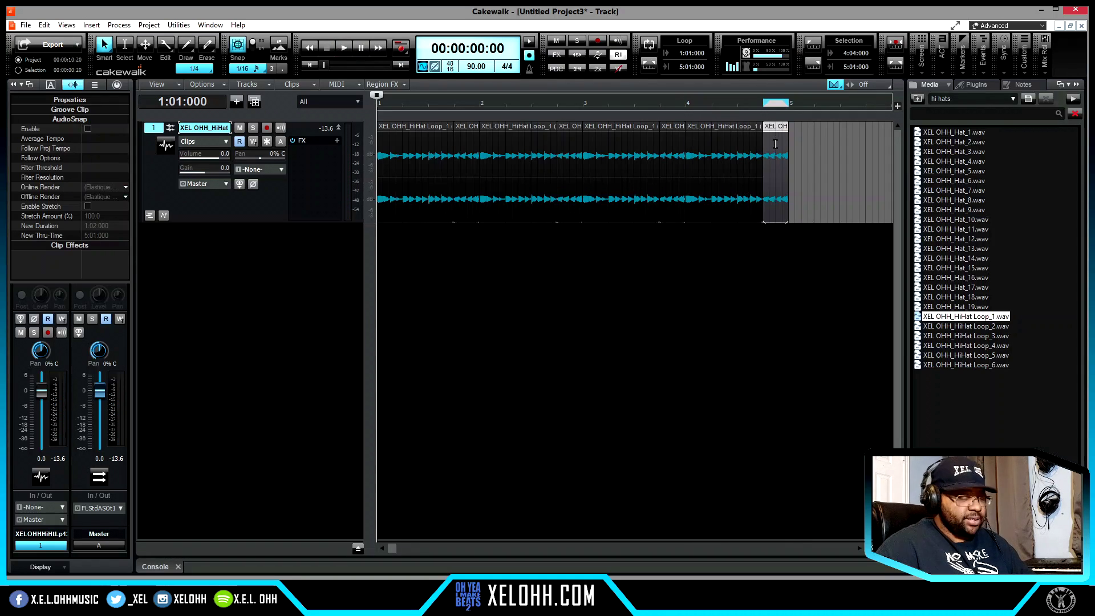
key(Delete)
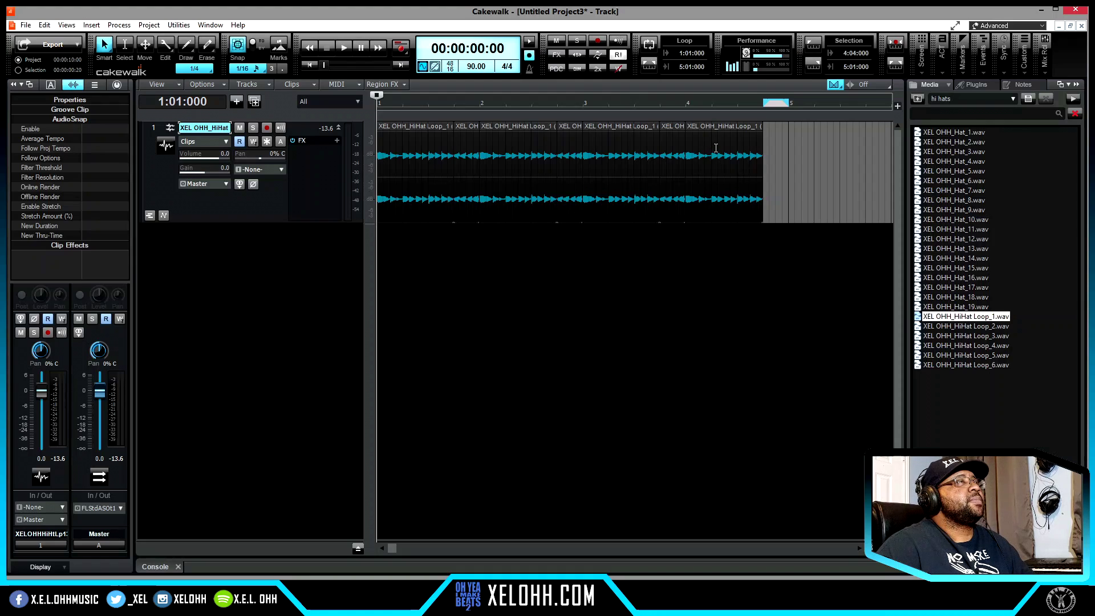
drag(762, 163, 710, 167)
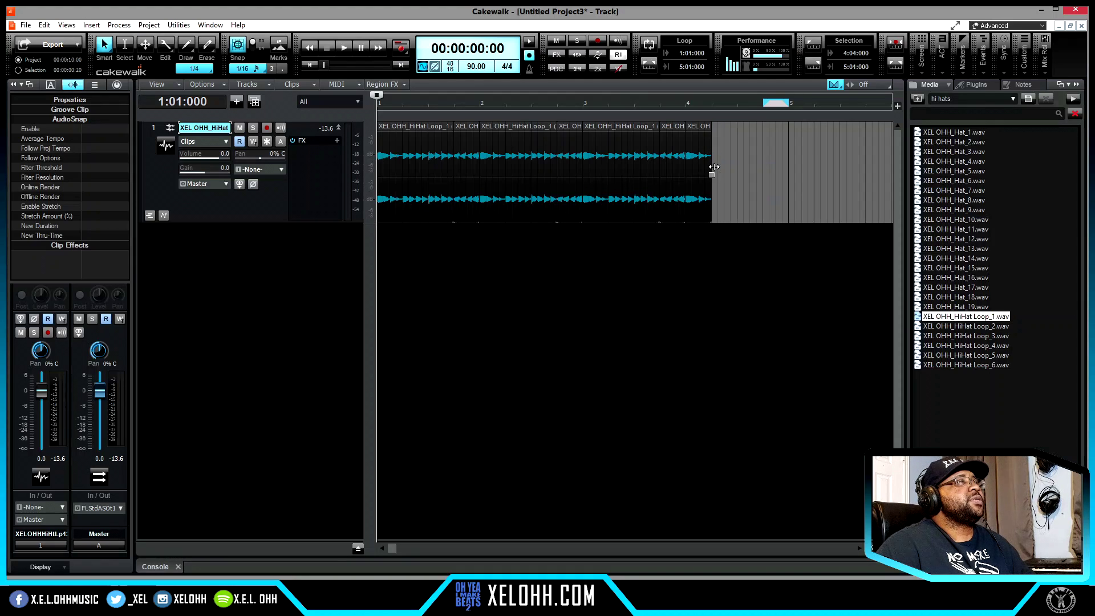
Step: Duplicate the trimmed one-beat clip three times to fill the rest of measure 4
click(702, 128)
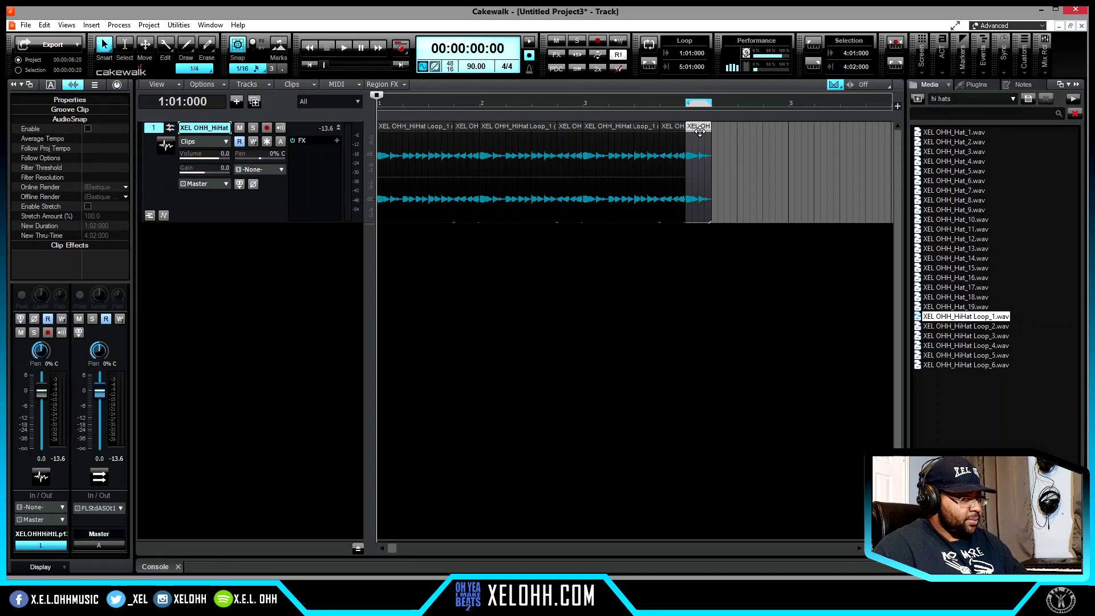
key(ctrl+d)
key(ctrl+d)
key(ctrl+d)
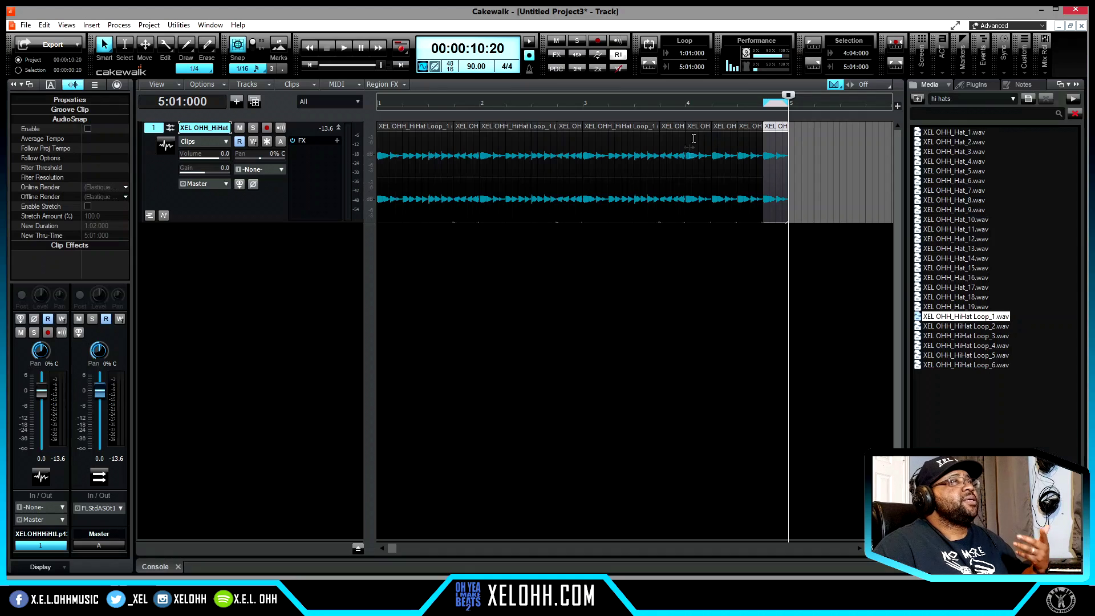
Step: Bounce all the hi-hat pieces from measure 1 to 5 into a single clip and rewind to the project start
drag(789, 175, 350, 201)
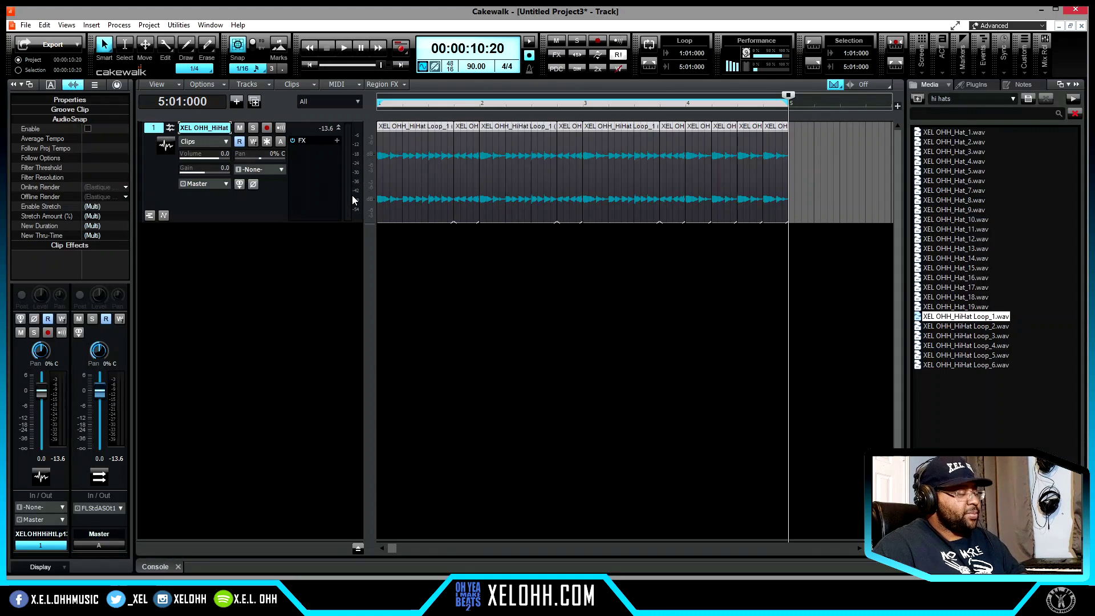
key(ctrl+b)
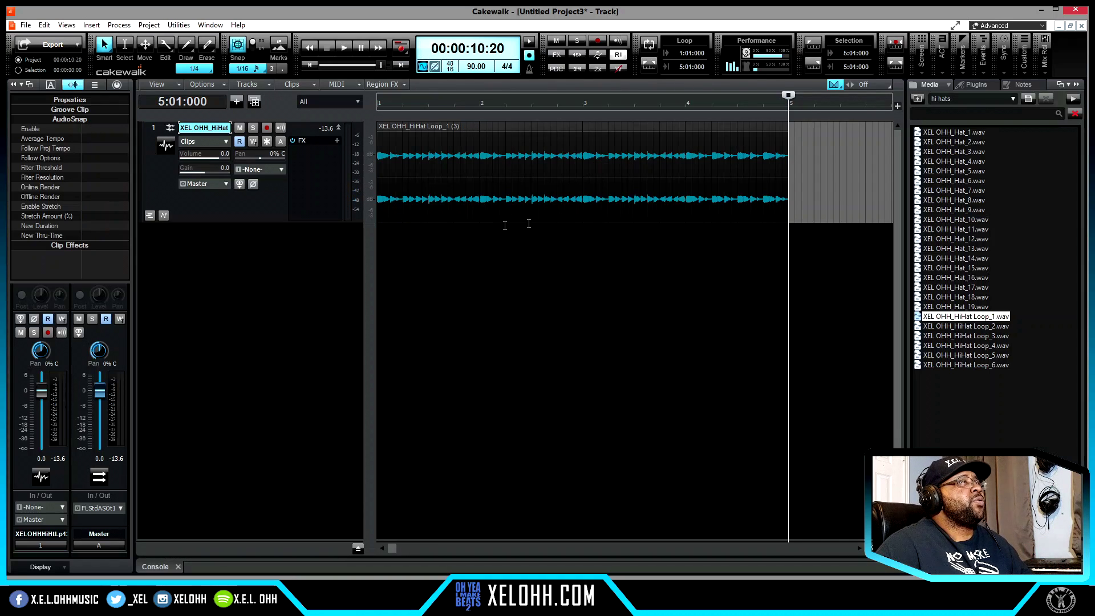
key(w)
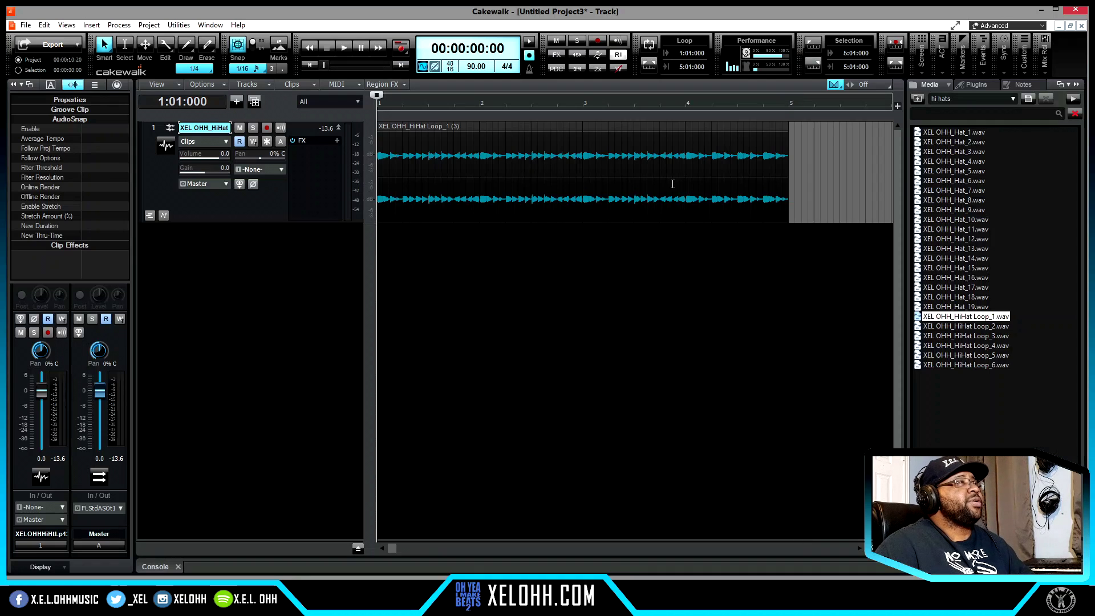
Step: Play back the bounced four-measure hi-hat clip from the project start
key(space)
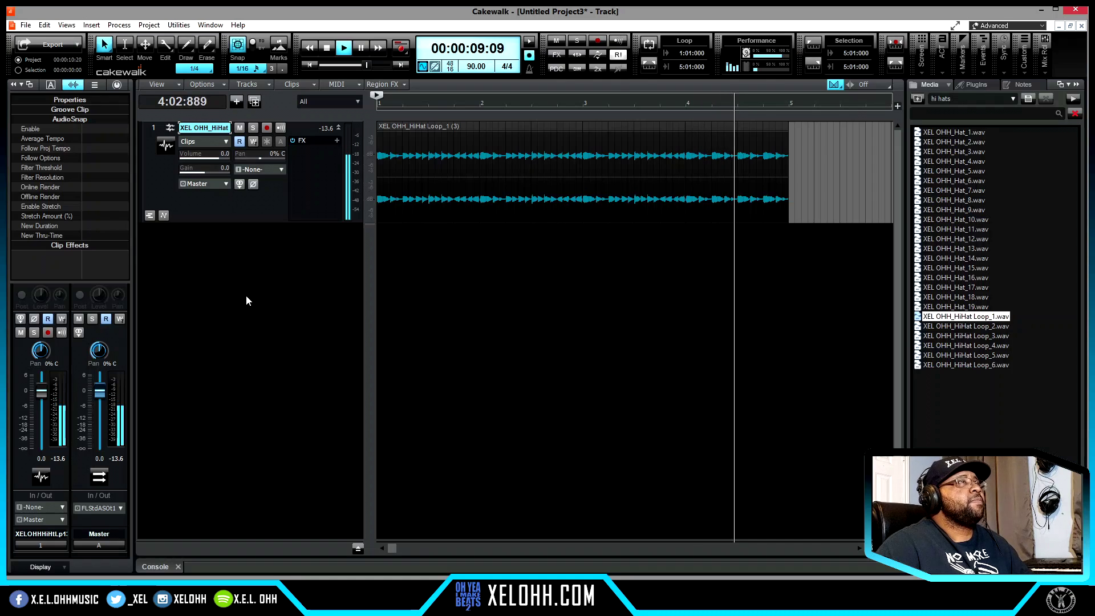
key(space)
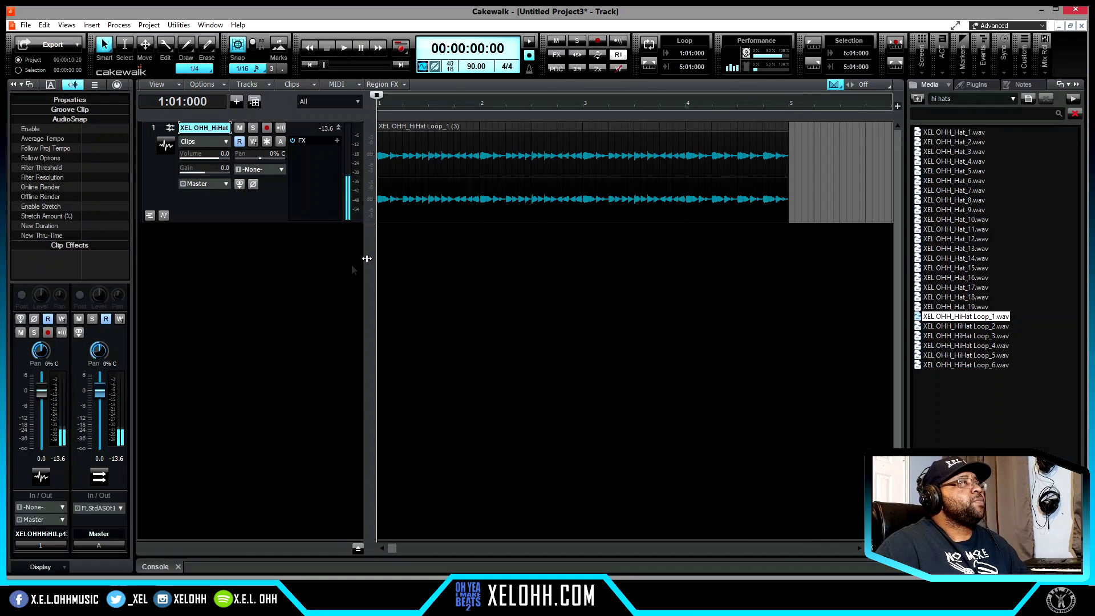
Step: Turn on loop playback over the bounced hi-hat clip, with the loop region spanning measure 1 to measure 5
click(776, 127)
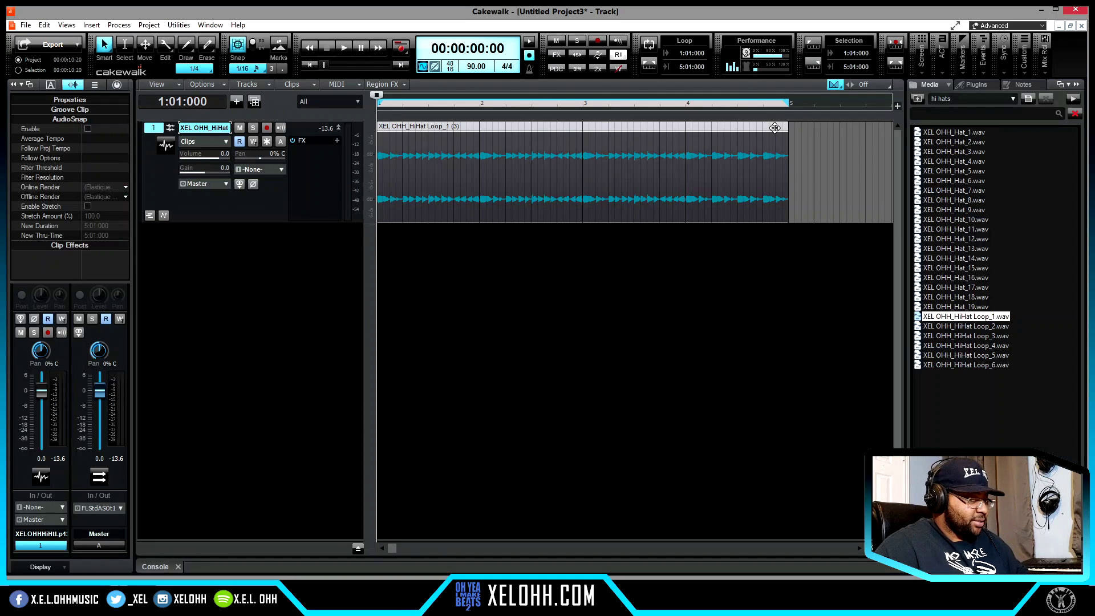
key(l)
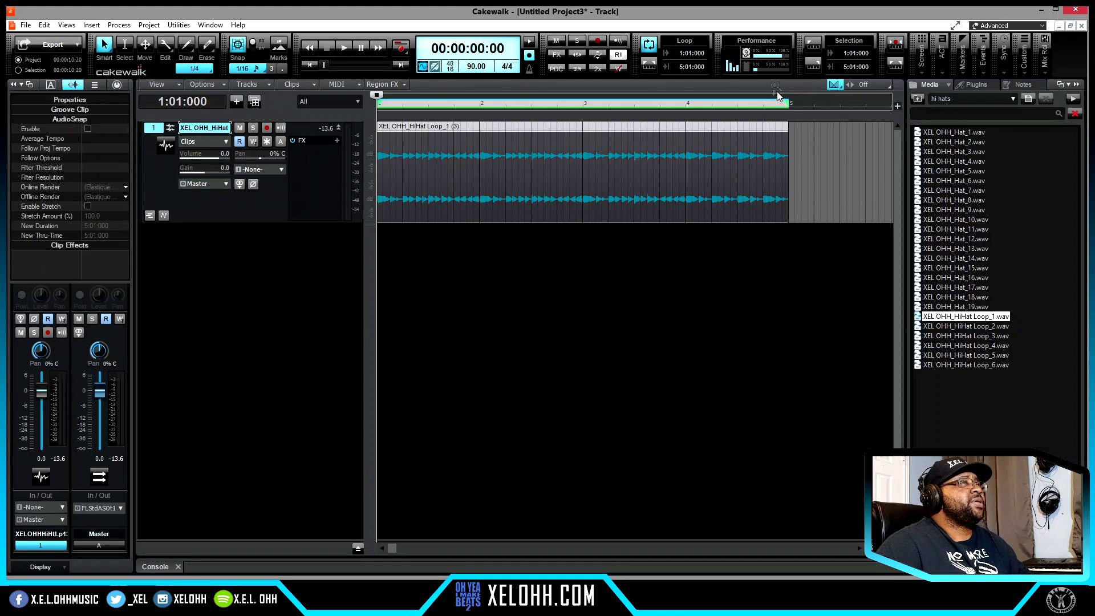
drag(819, 103, 336, 116)
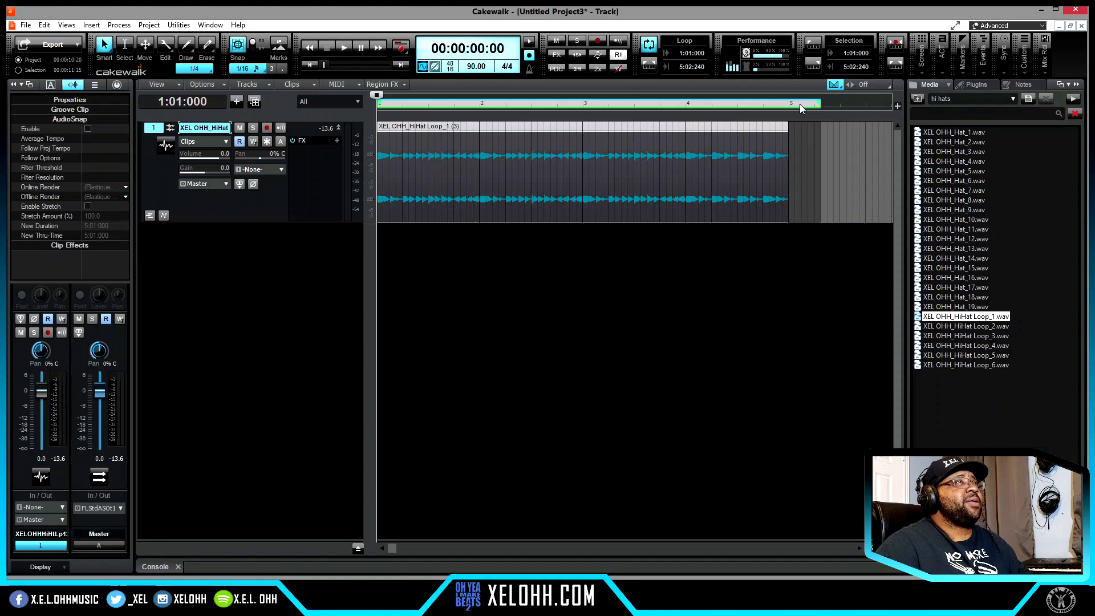
drag(789, 101, 341, 139)
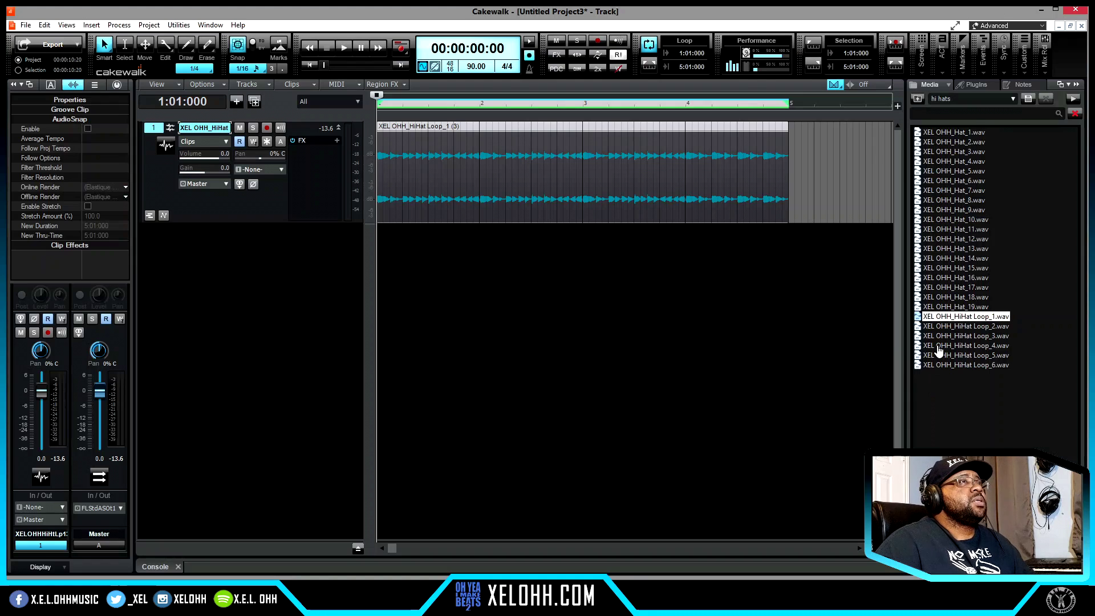
Step: Import XEL OHH_Hat_10.wav onto a new second track, enlarge that track and align the clip with the project start
click(957, 221)
drag(958, 227, 380, 237)
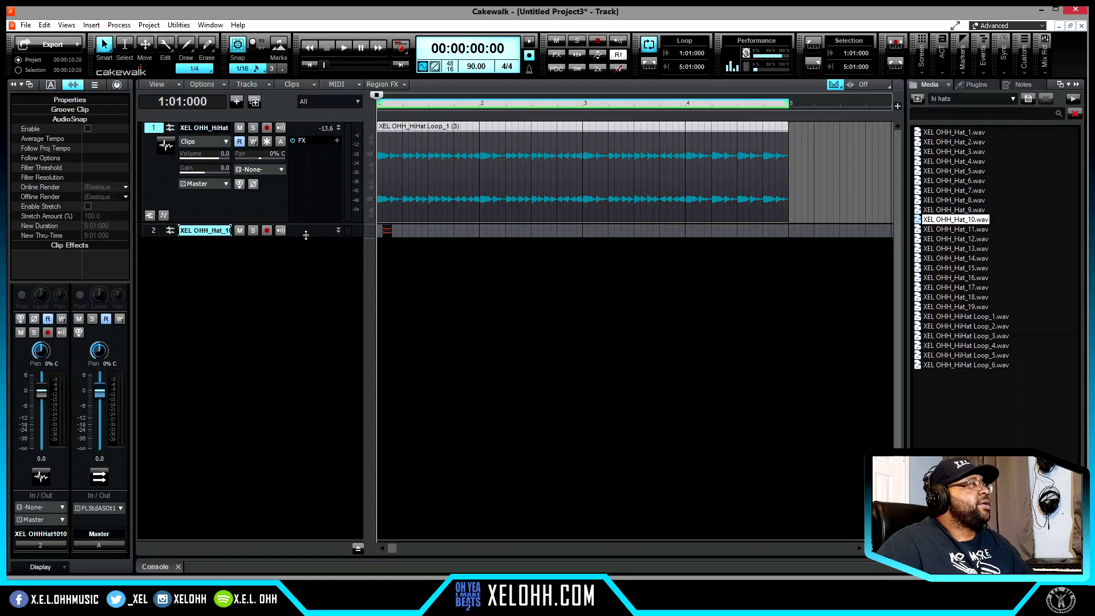
drag(306, 236, 295, 309)
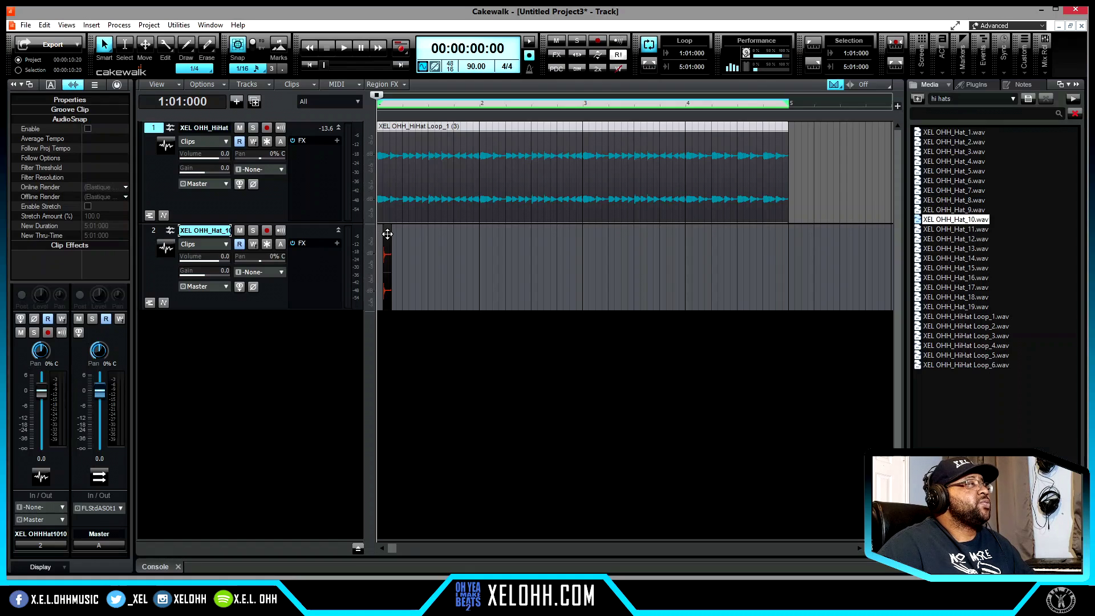
drag(388, 234, 383, 236)
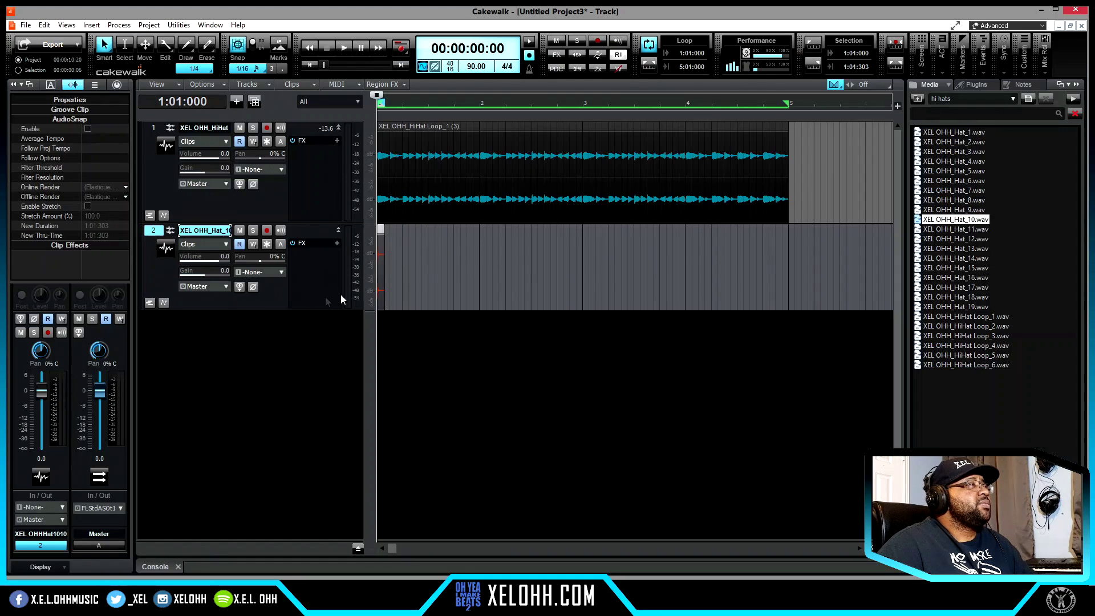
Step: Copy the single hat hit to 1:01:480, 1:02:000 and 1:02:480 so that eighth notes fill the first two beats
key(z)
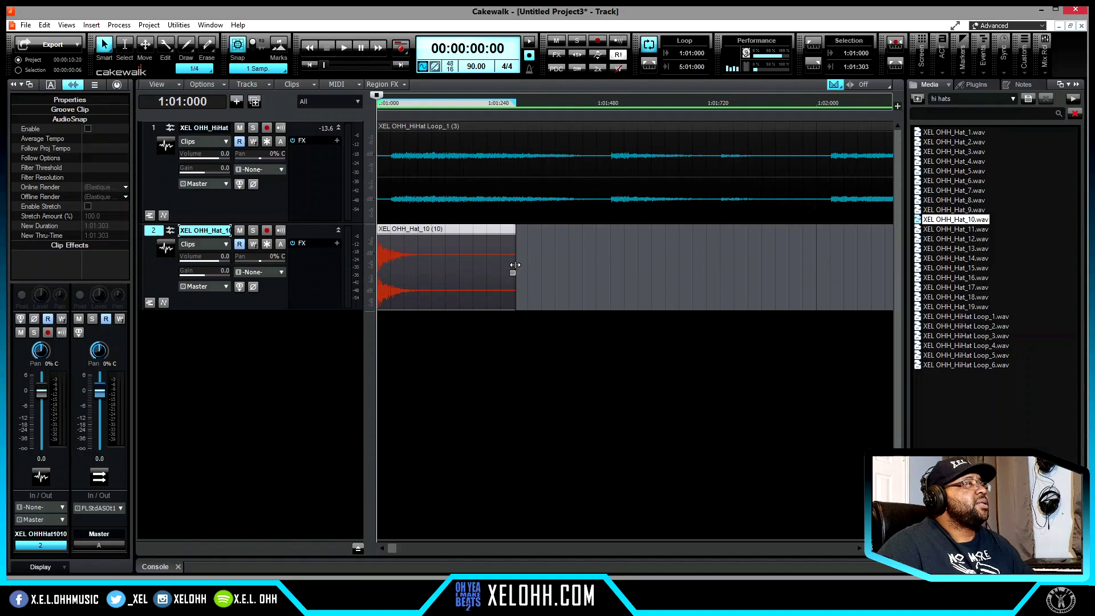
scroll(529, 272, down, 2)
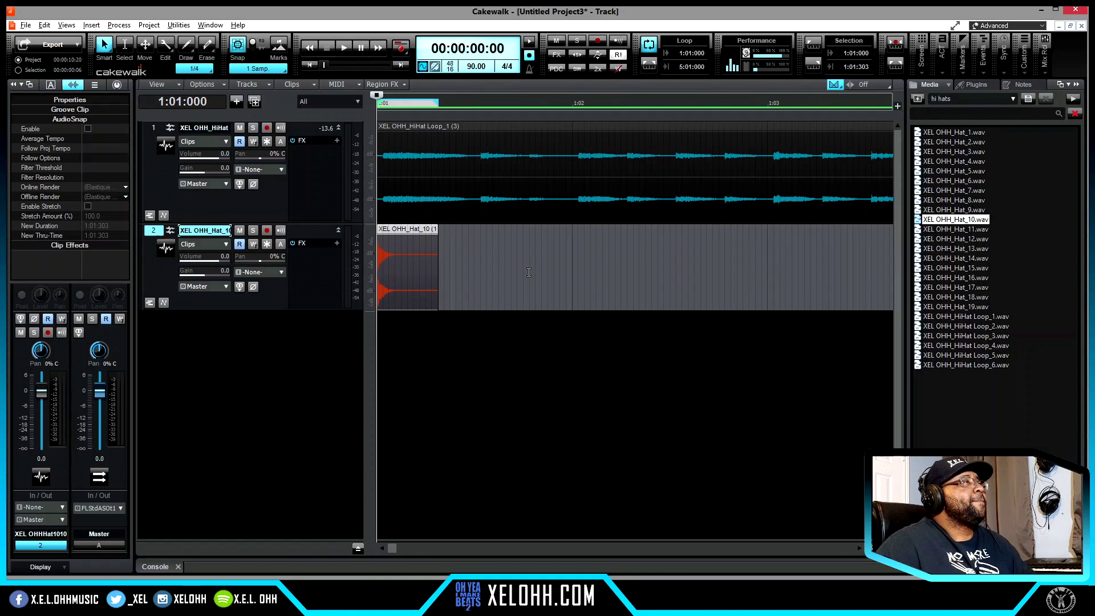
scroll(511, 275, down, 1)
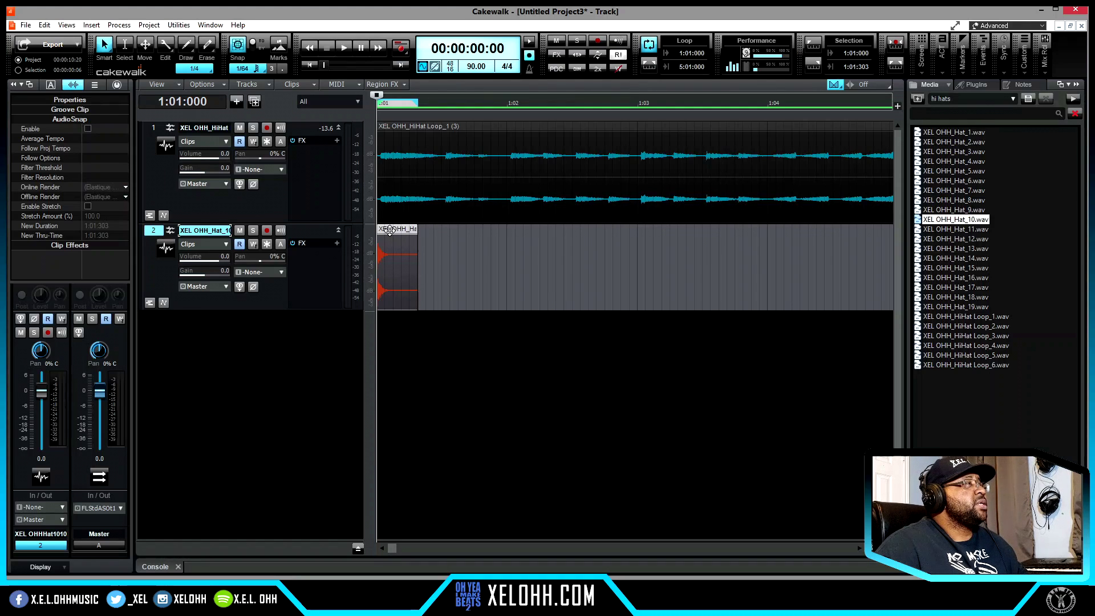
drag(389, 230, 458, 244)
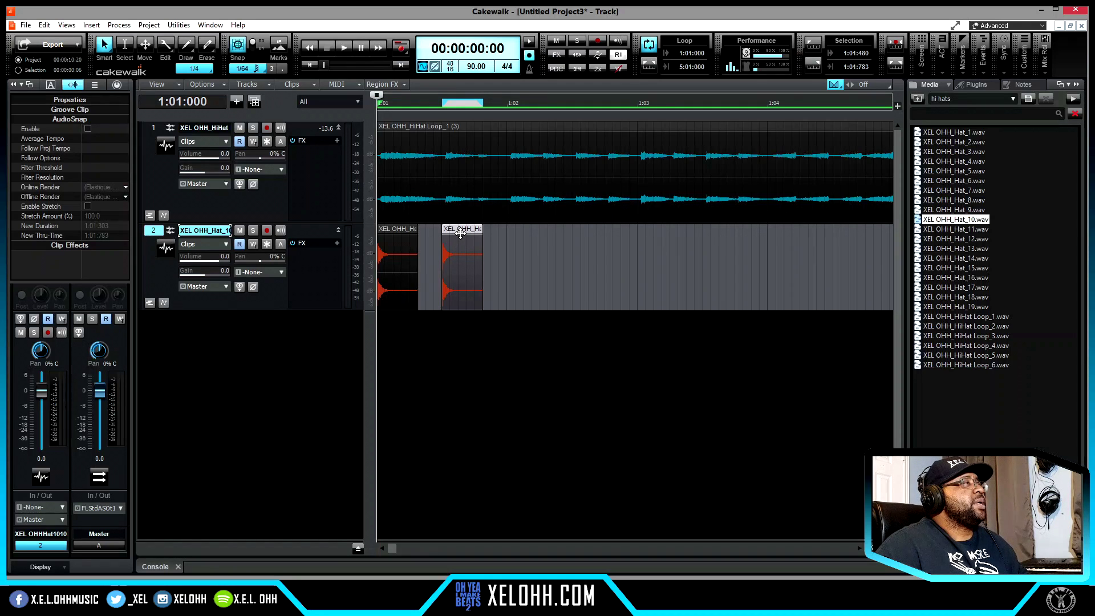
drag(460, 230, 596, 236)
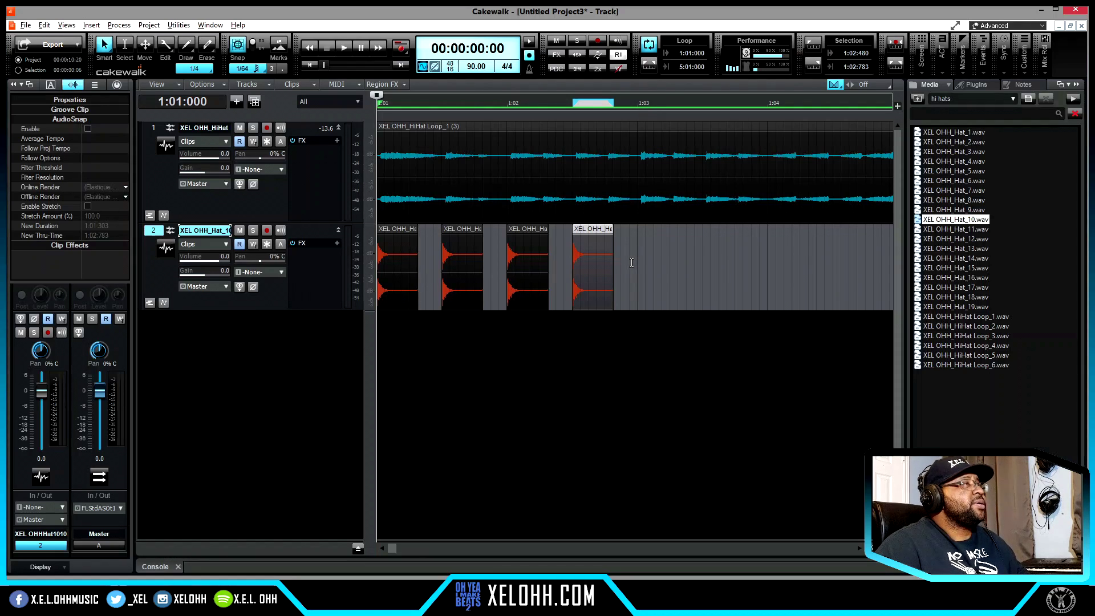
Step: Select the first two beats of hat hits on track 2 and duplicate them seven times up to measure 5
scroll(628, 263, down, 2)
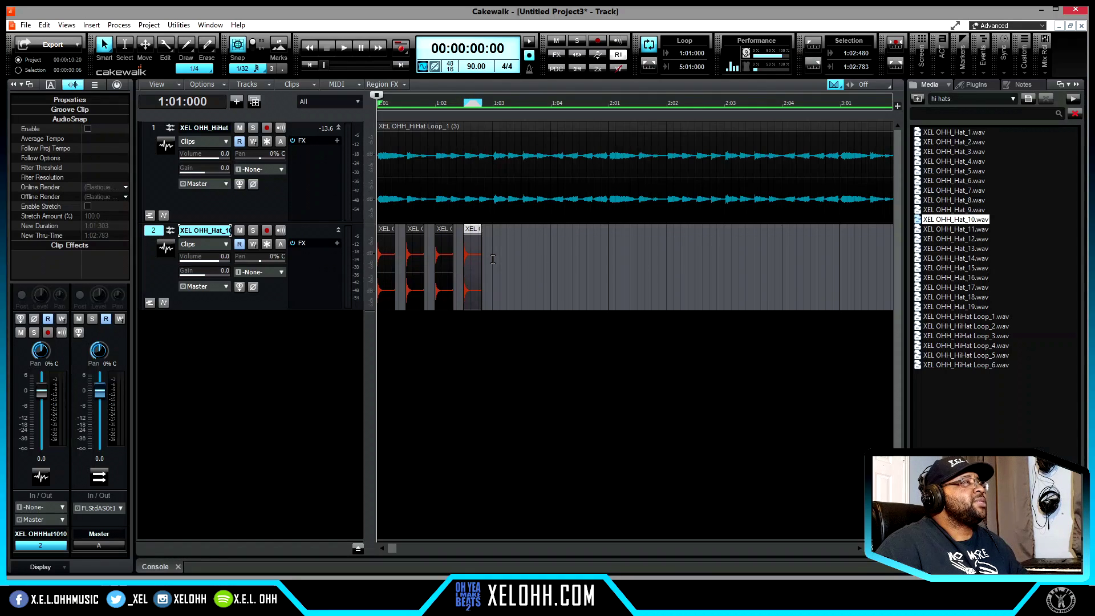
drag(493, 258, 374, 254)
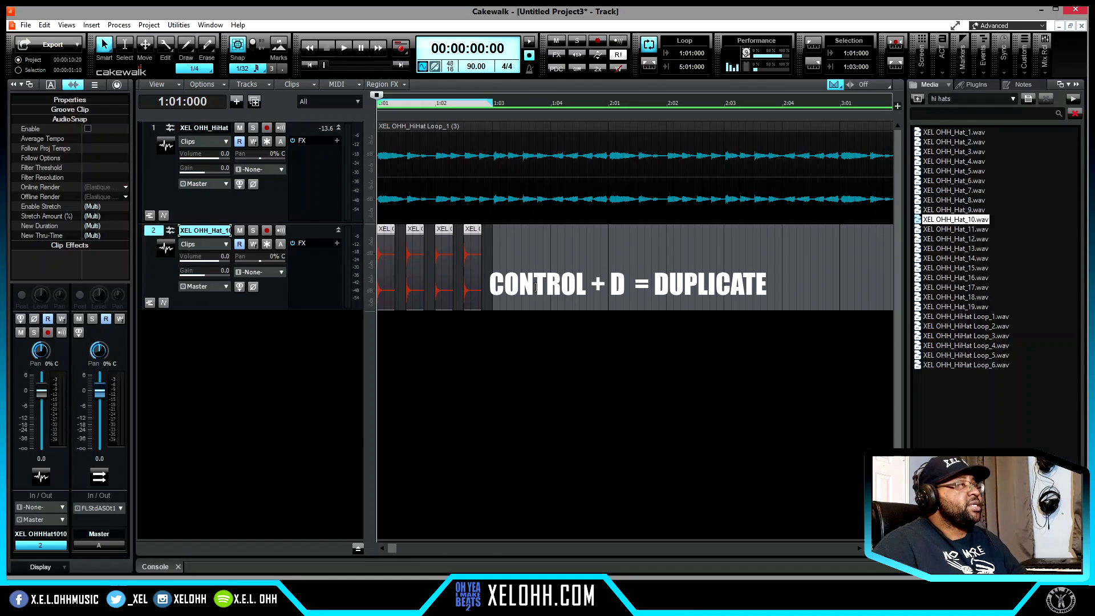
key(ctrl+d)
key(ctrl+d)
key(ctrl+d)
key(ctrl+d)
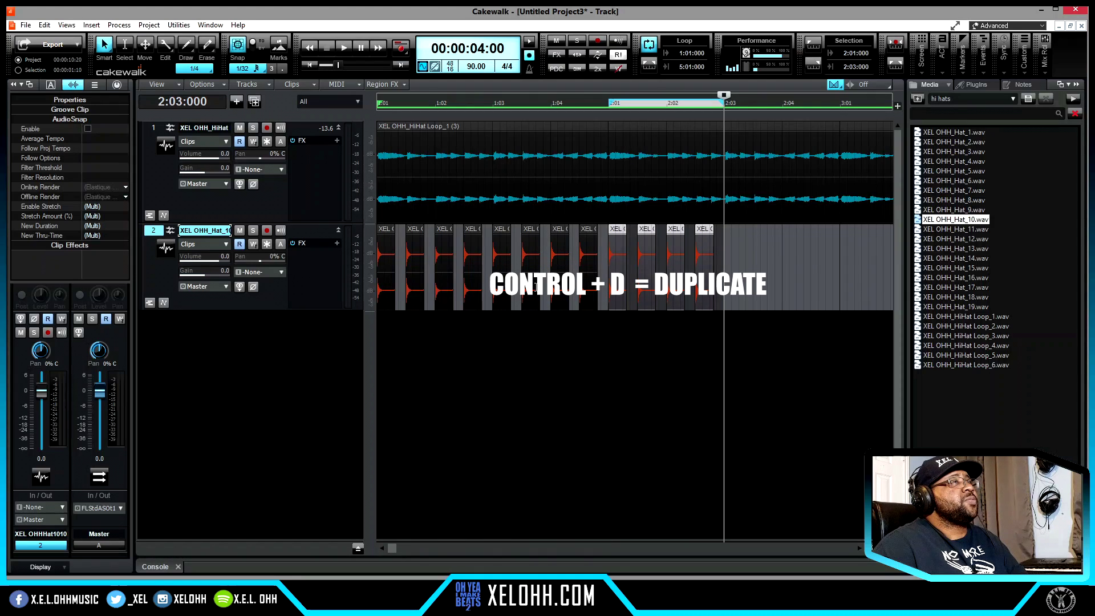
key(ctrl+d)
key(ctrl+d)
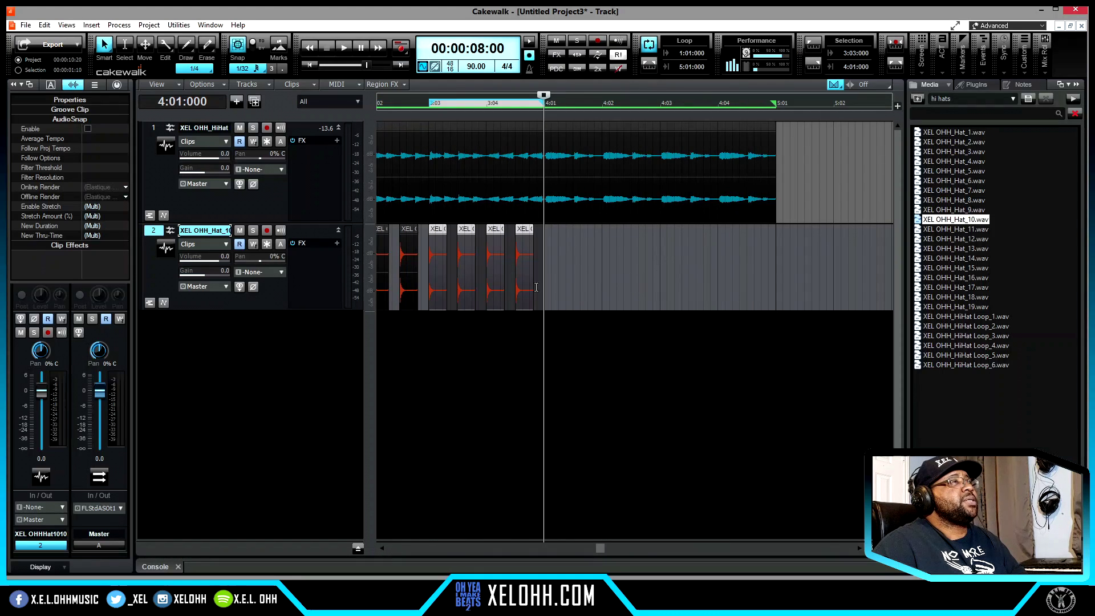
key(ctrl+d)
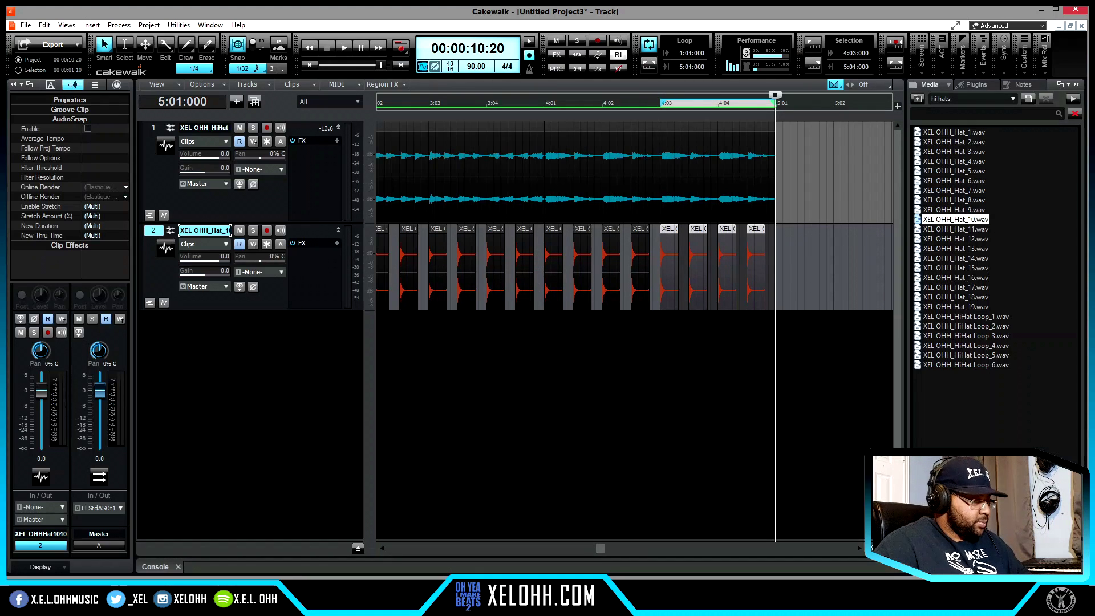
Step: Rewind to the project start, clear the selection and play both hi-hat tracks together
key(w)
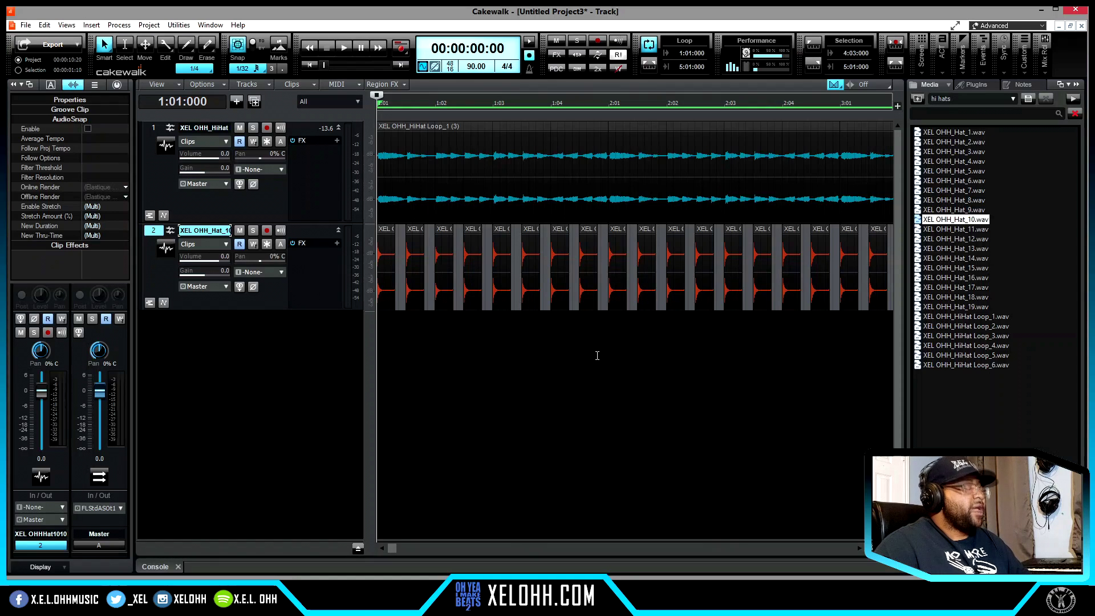
scroll(593, 359, down, 3)
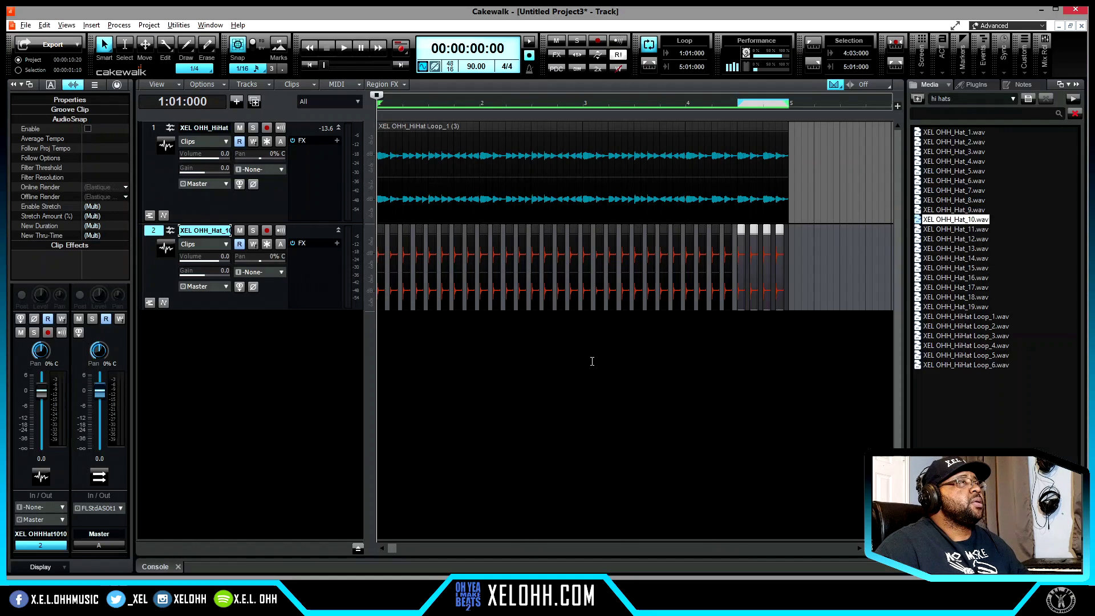
click(817, 211)
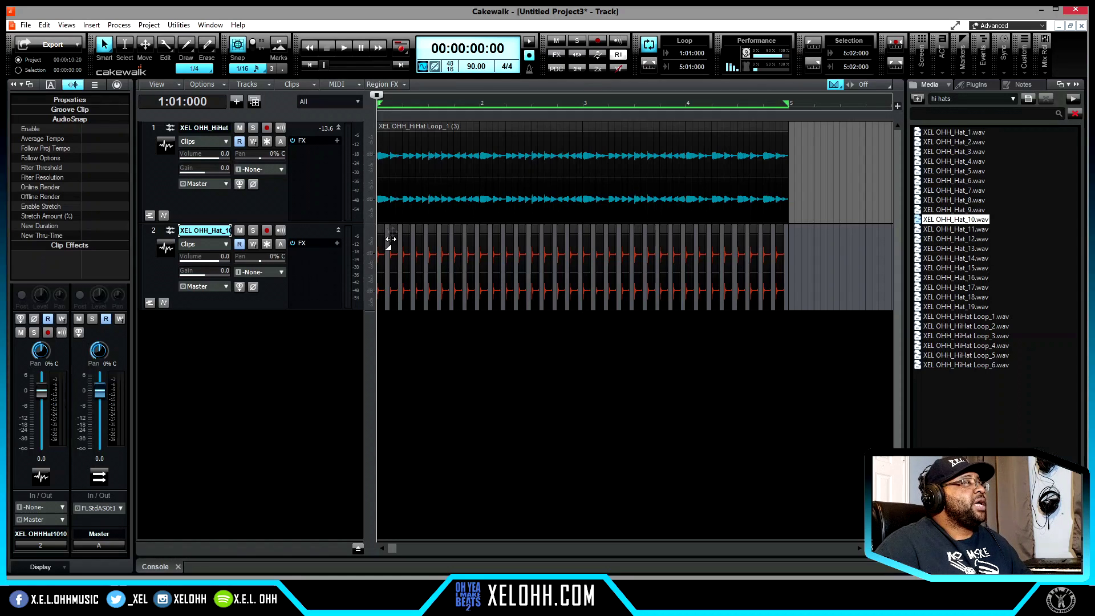
key(space)
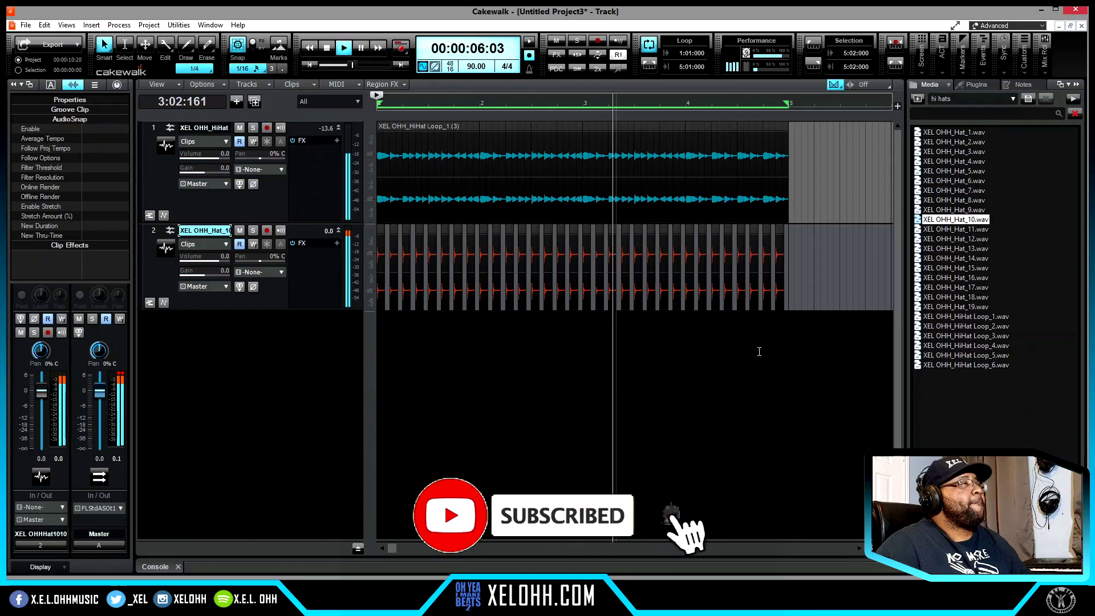
key(space)
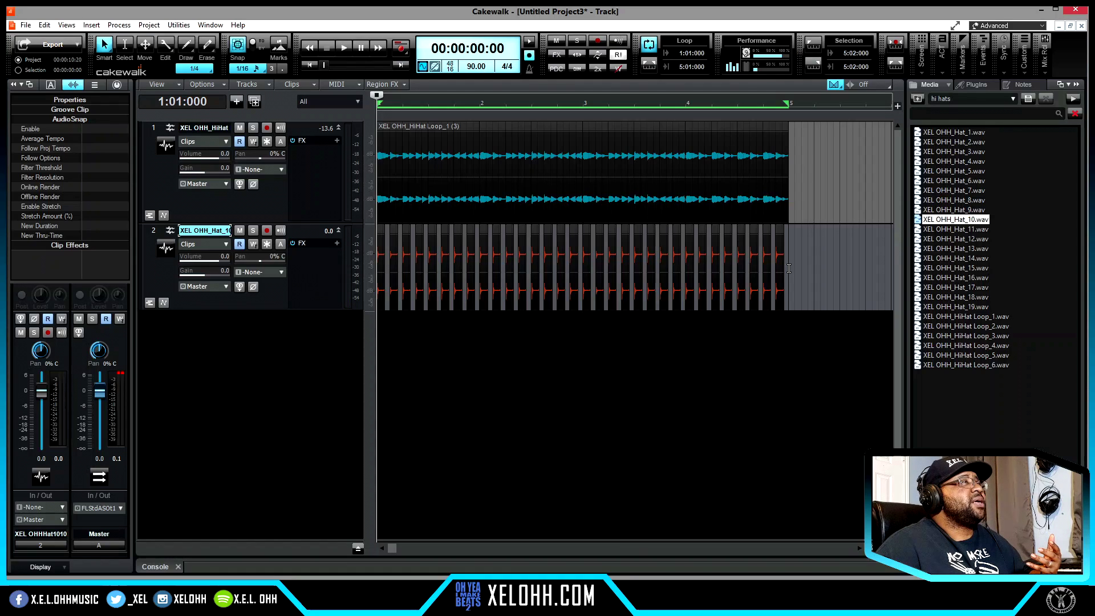
Step: Delete the hat hits on track 2 from measure 2 to measure 5, keeping only the first measure
drag(789, 268, 481, 258)
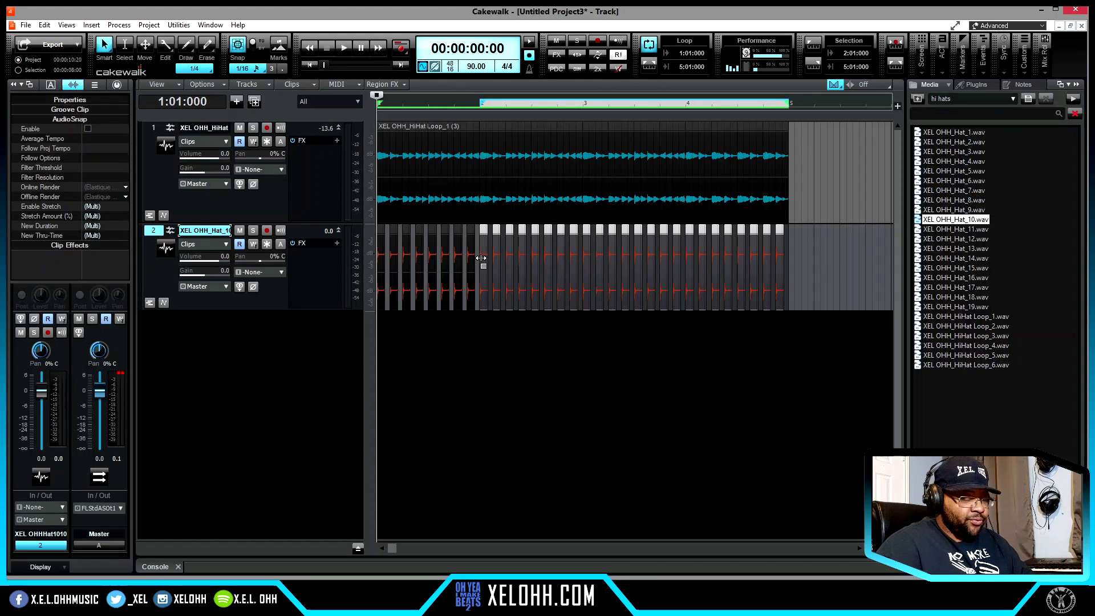
key(Delete)
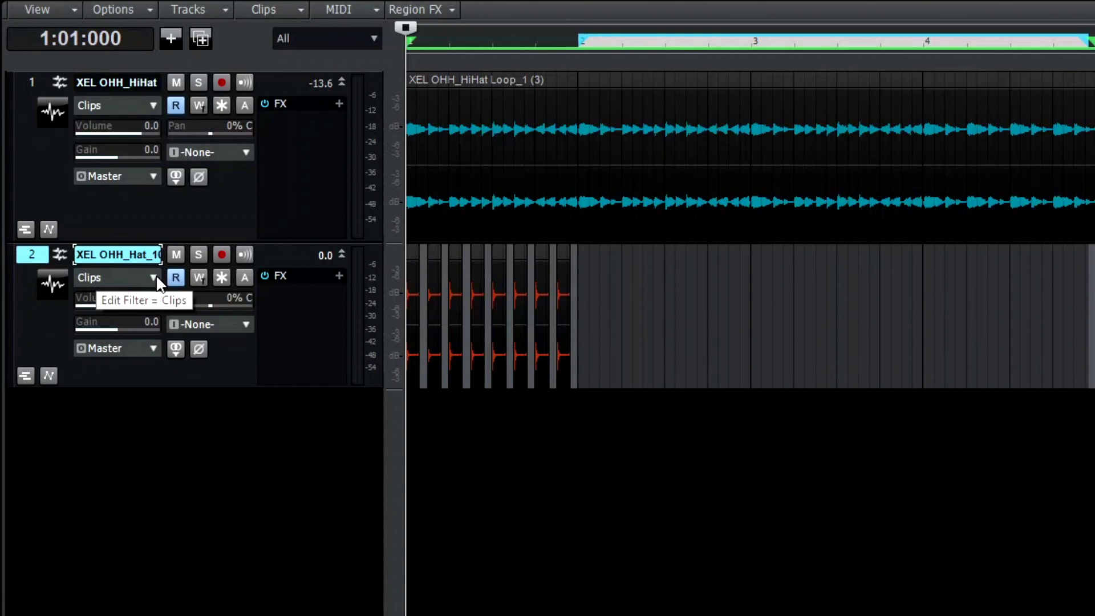
Step: Set track 2's edit filter to clip pan automation, then switch it to clip gain automation
click(154, 278)
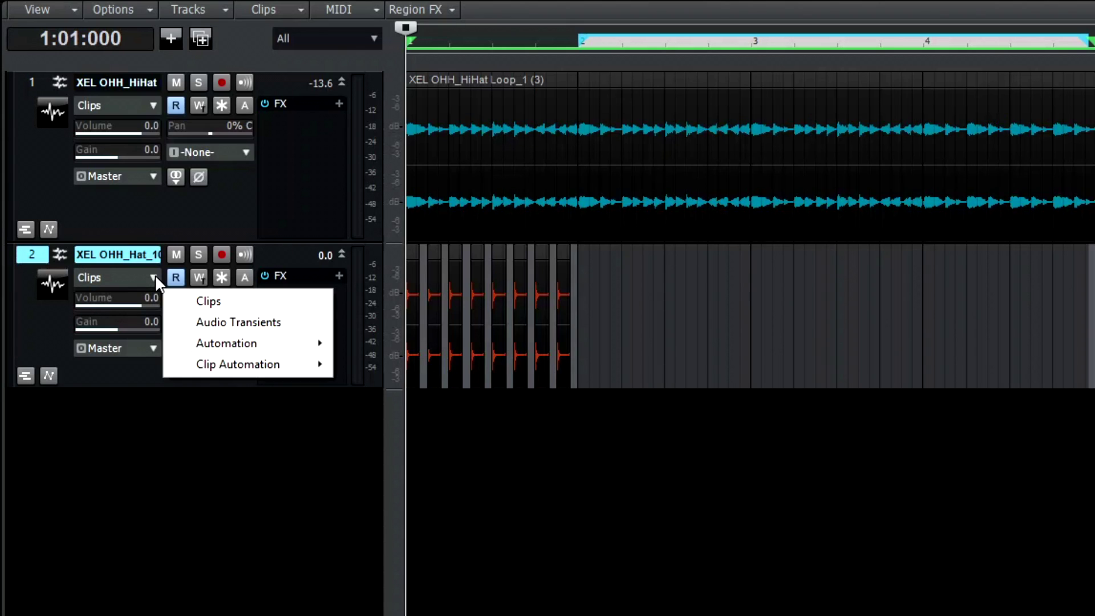
mouse_move(237, 374)
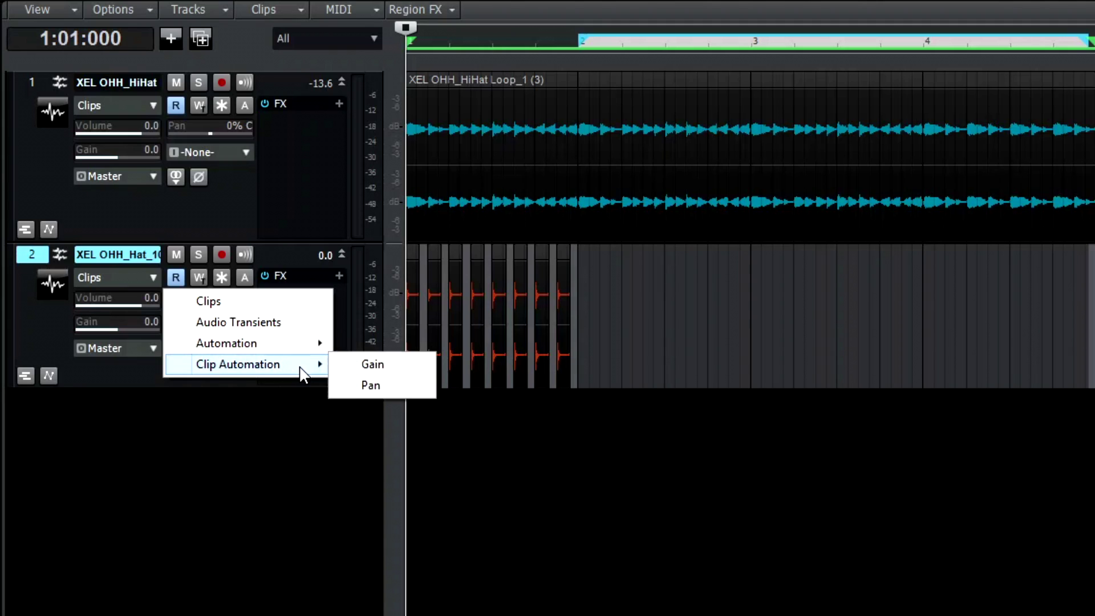
click(398, 392)
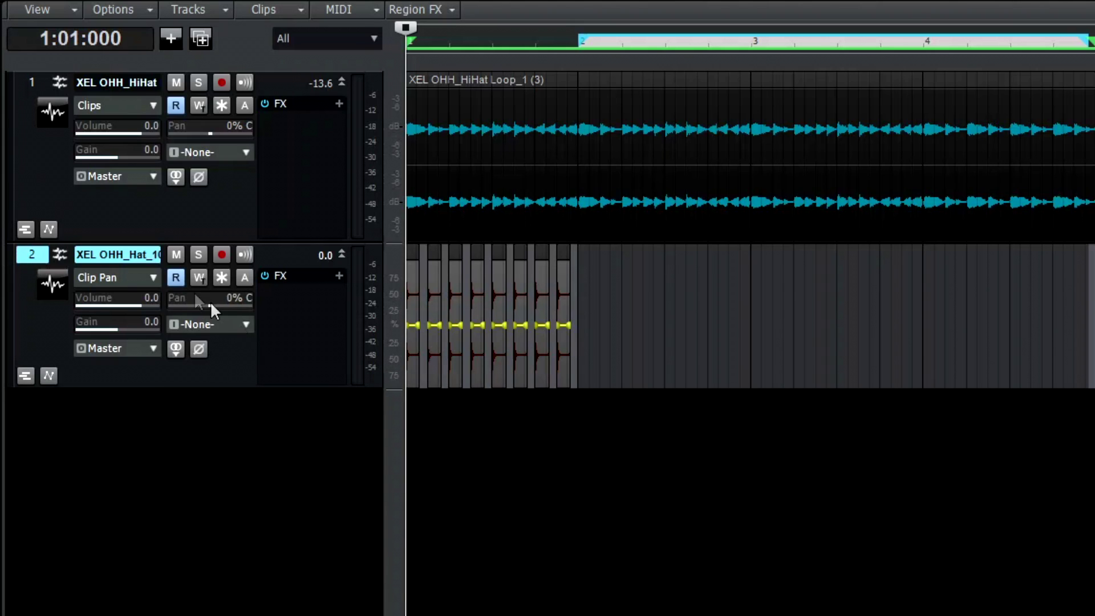
click(150, 277)
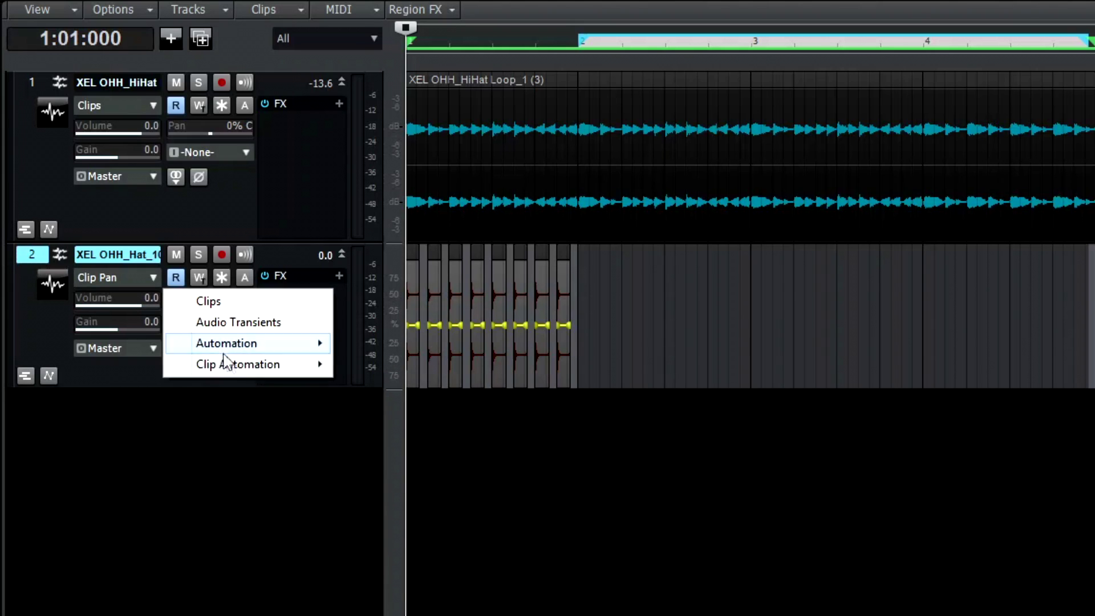
click(364, 382)
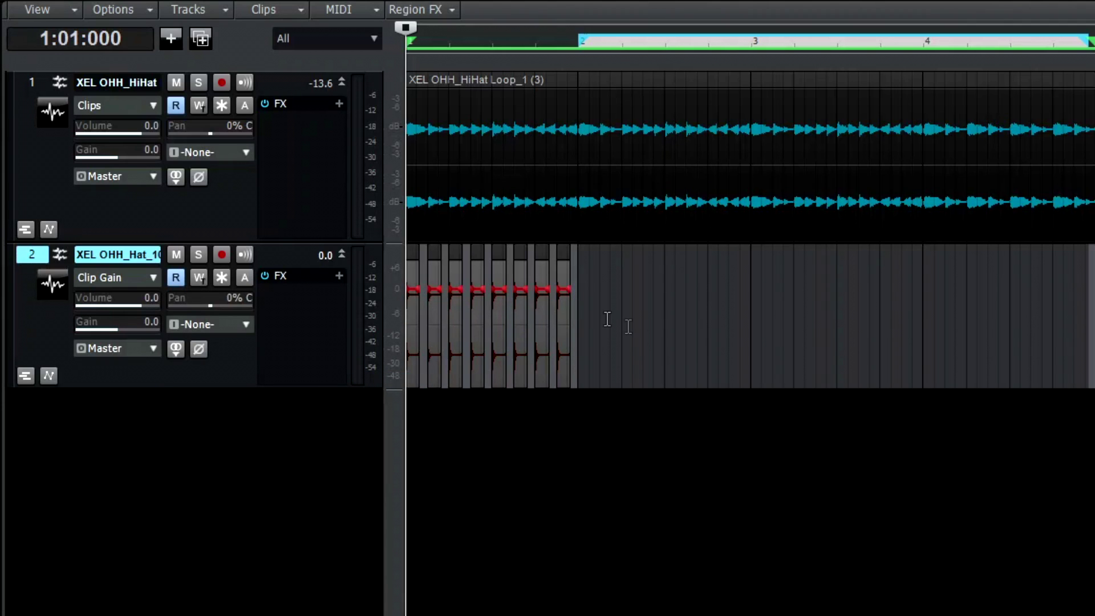
Step: Lower the clip gain of every second hat hit in measure 1 on track 2 to about -8 to -11 dB
scroll(568, 341, up, 3)
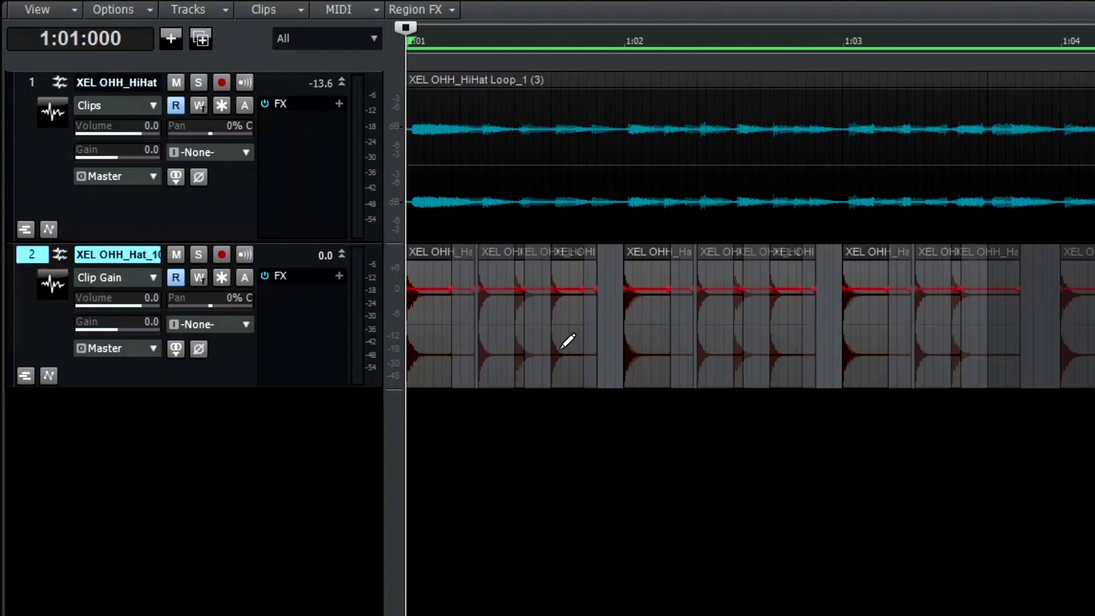
scroll(567, 341, up, 2)
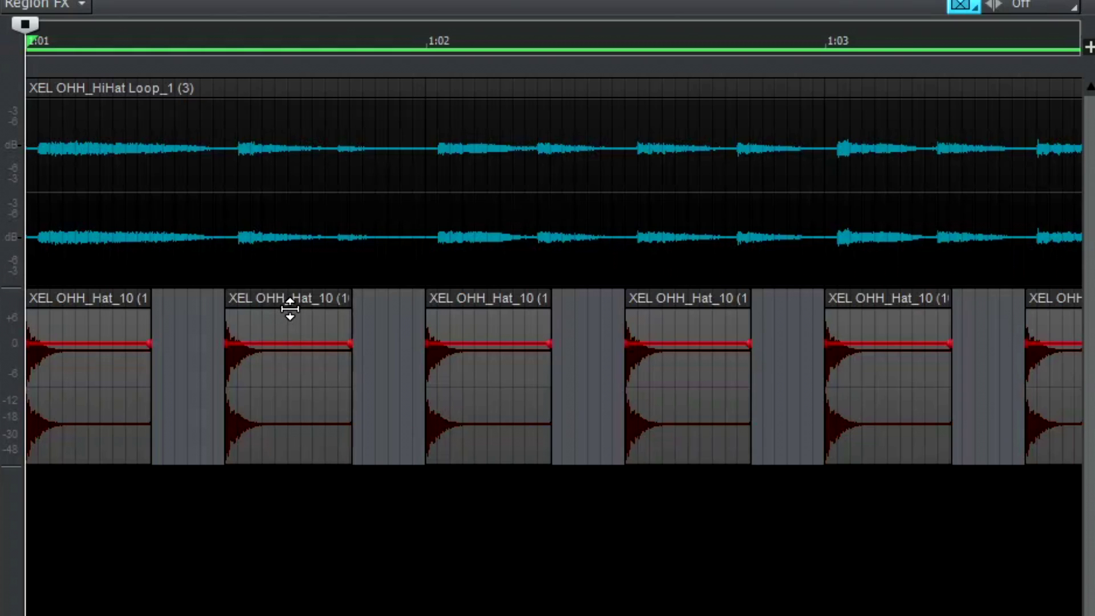
drag(292, 311, 277, 353)
drag(688, 297, 693, 395)
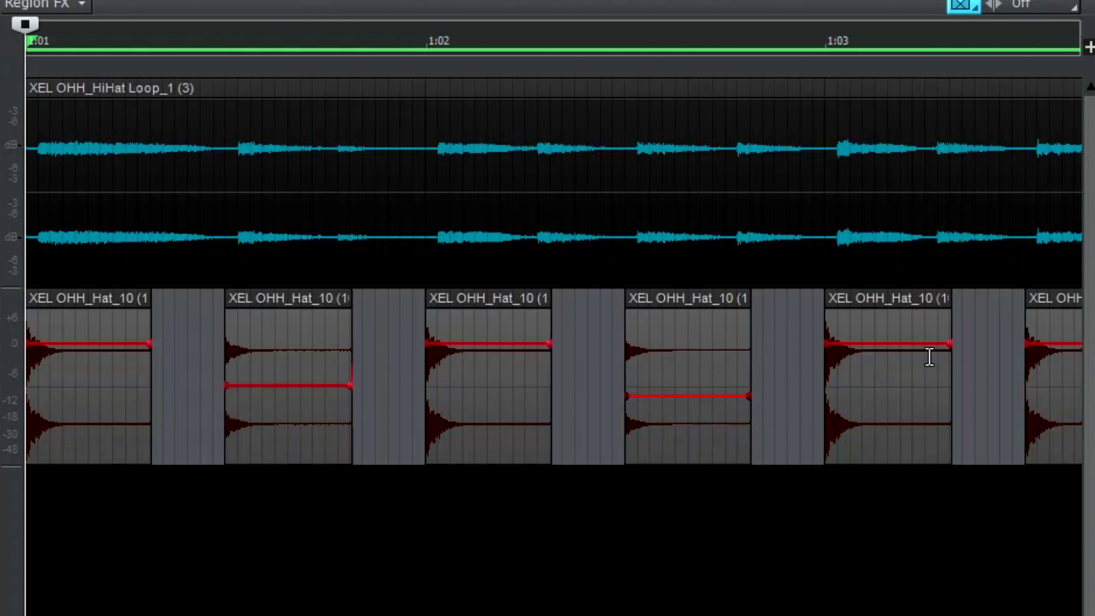
scroll(553, 342, right, 8)
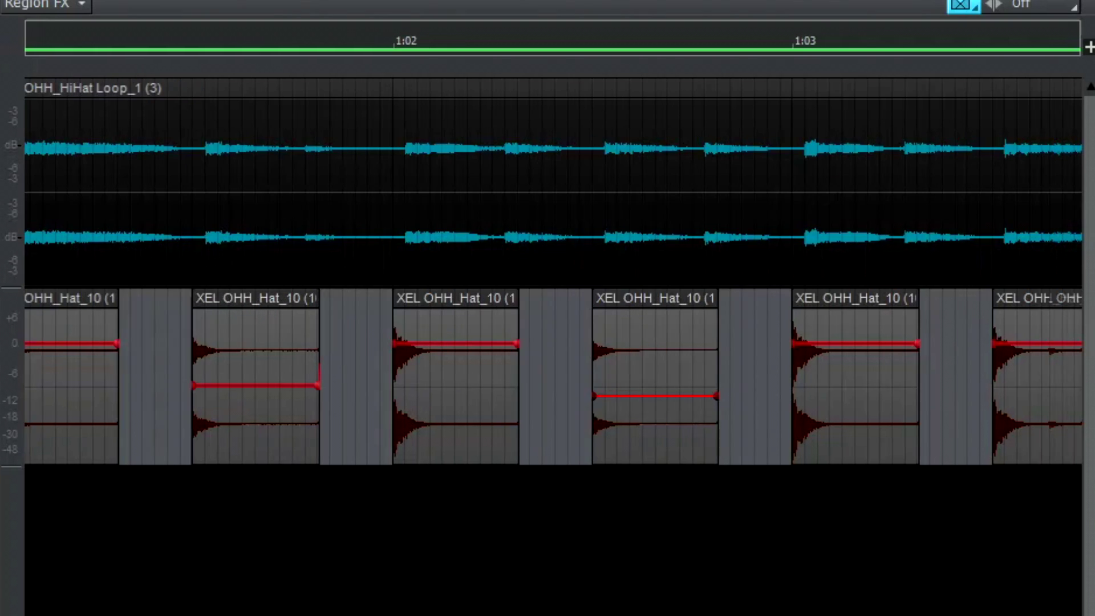
scroll(557, 481, right, 5)
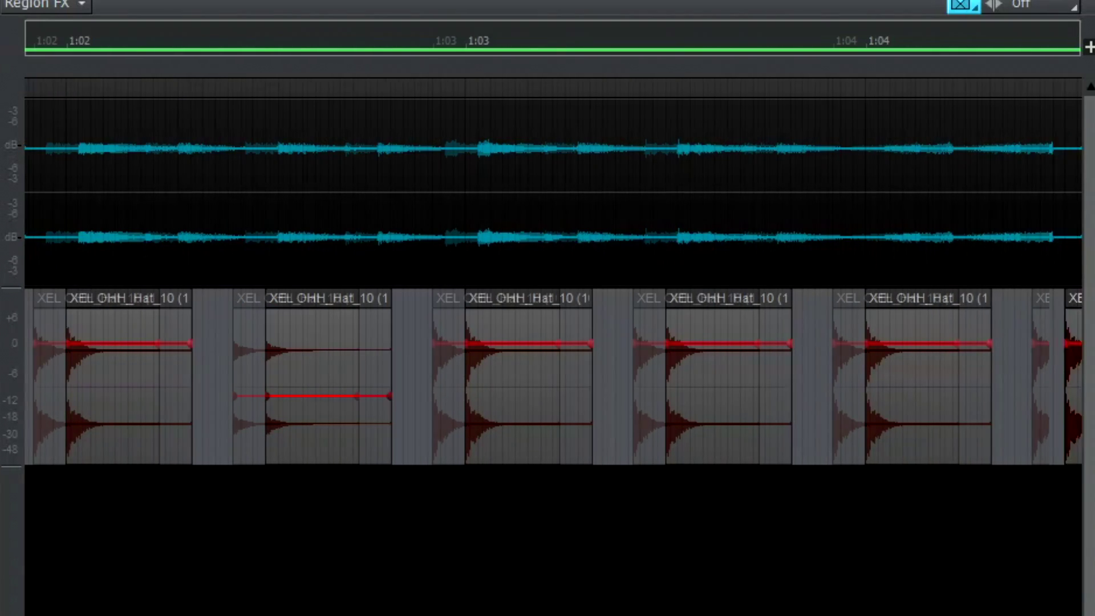
drag(658, 301, 658, 352)
drag(1051, 313, 1051, 365)
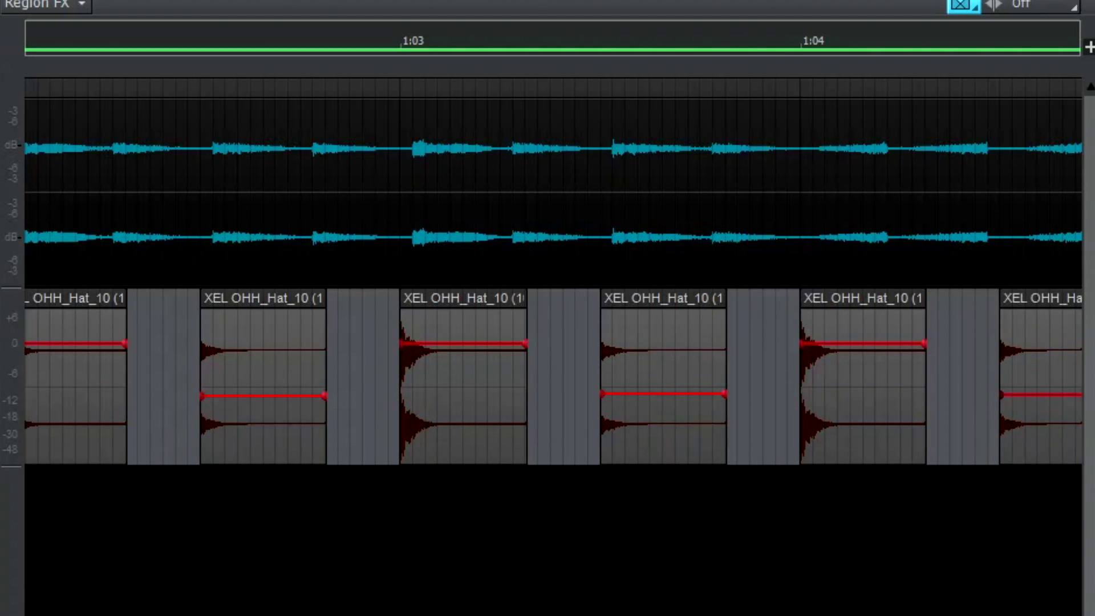
scroll(553, 376, right, 7)
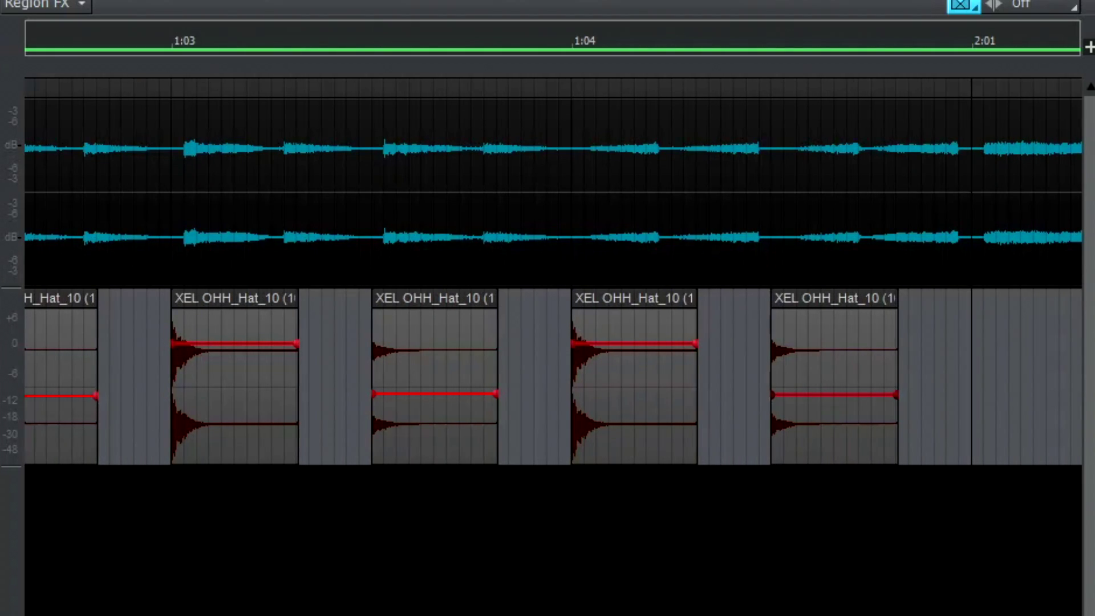
Step: Select the full first measure of hat hits on track 2 and duplicate it three times up to measure 5
key(ctrl+Left)
key(ctrl+Left)
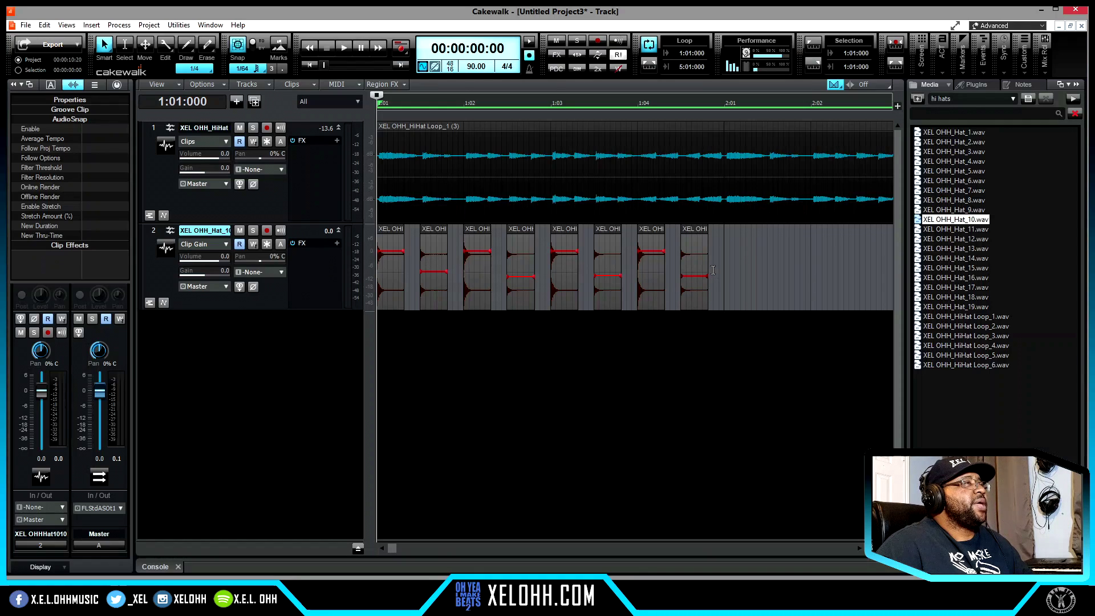
drag(725, 263, 380, 276)
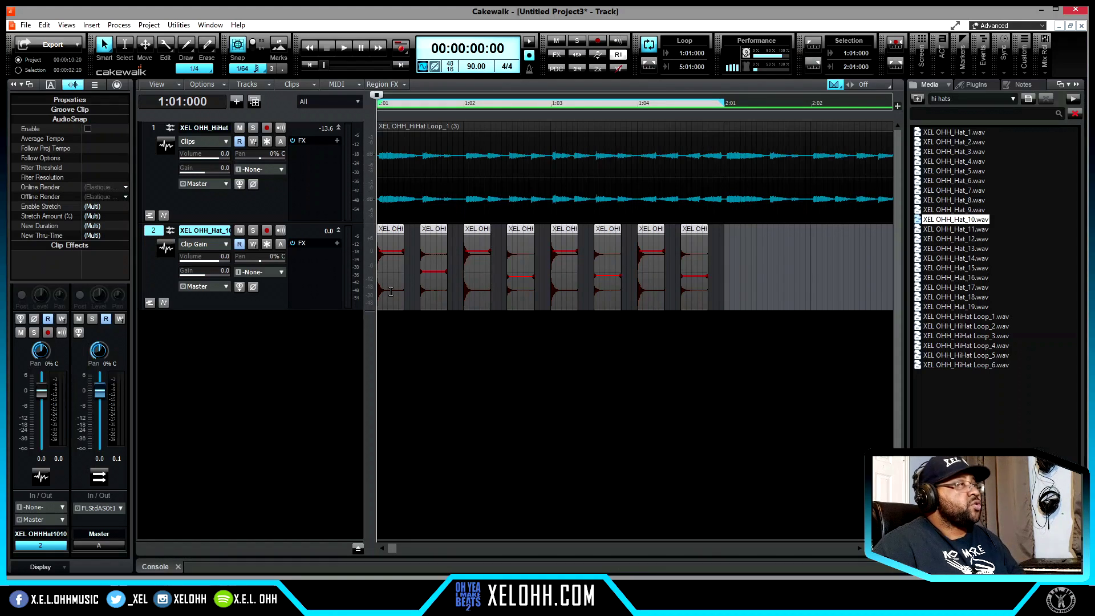
key(ctrl+d)
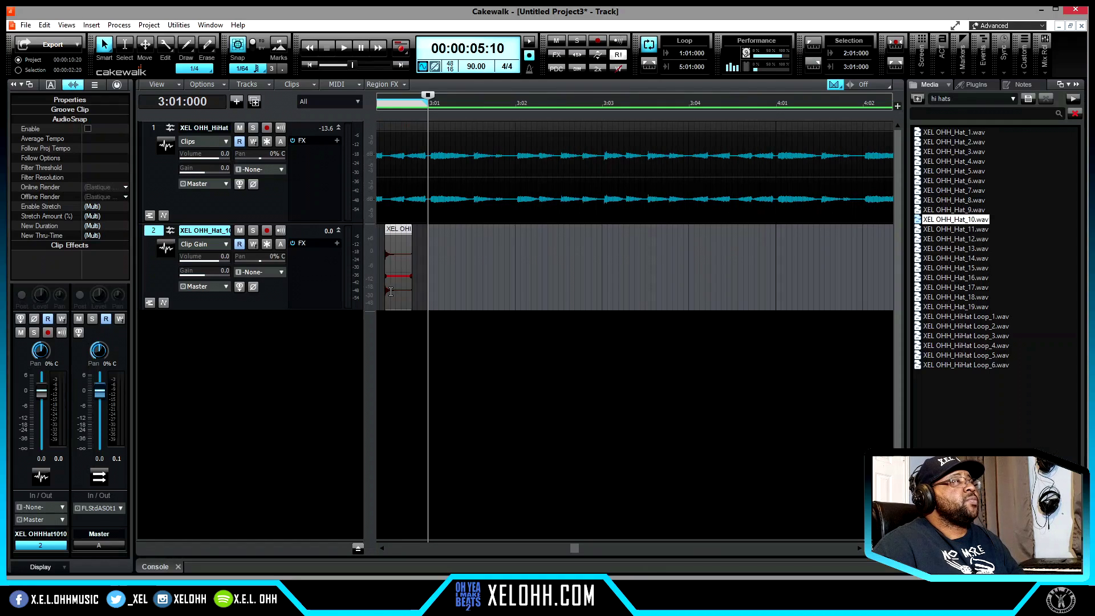
key(ctrl+d)
key(ctrl+d)
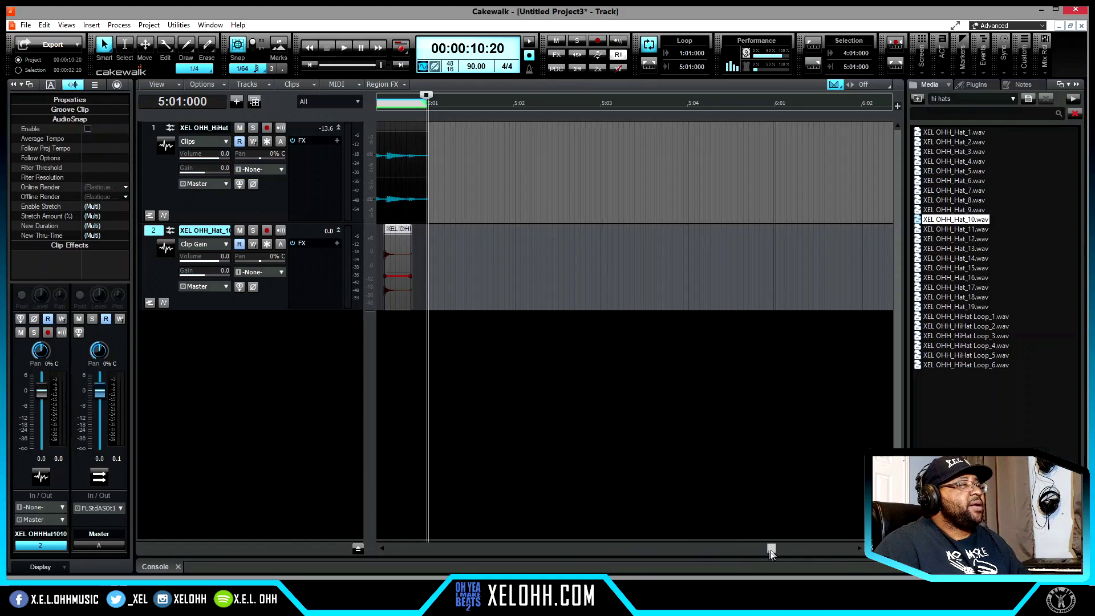
Step: Play the arrangement from the project start, solo track 2 during playback, and stop
drag(776, 549, 396, 549)
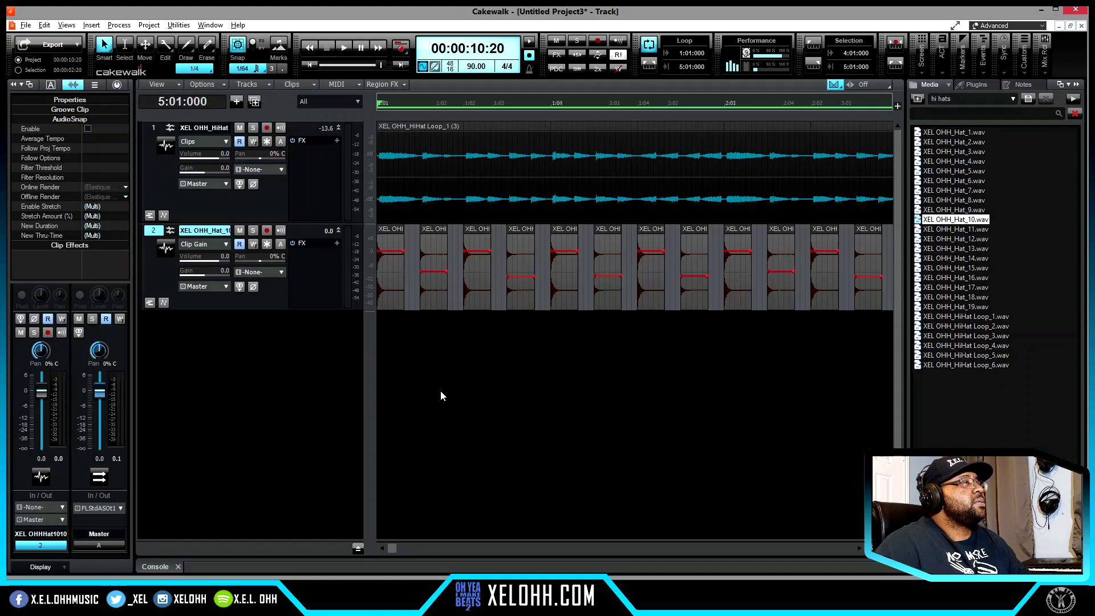
scroll(440, 391, down, 3)
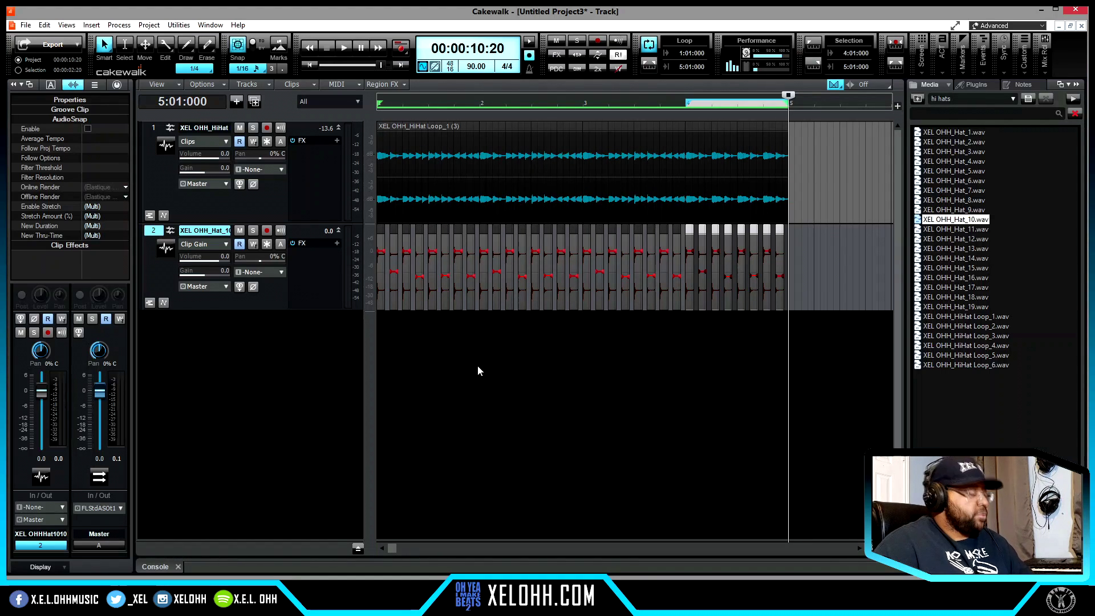
key(w)
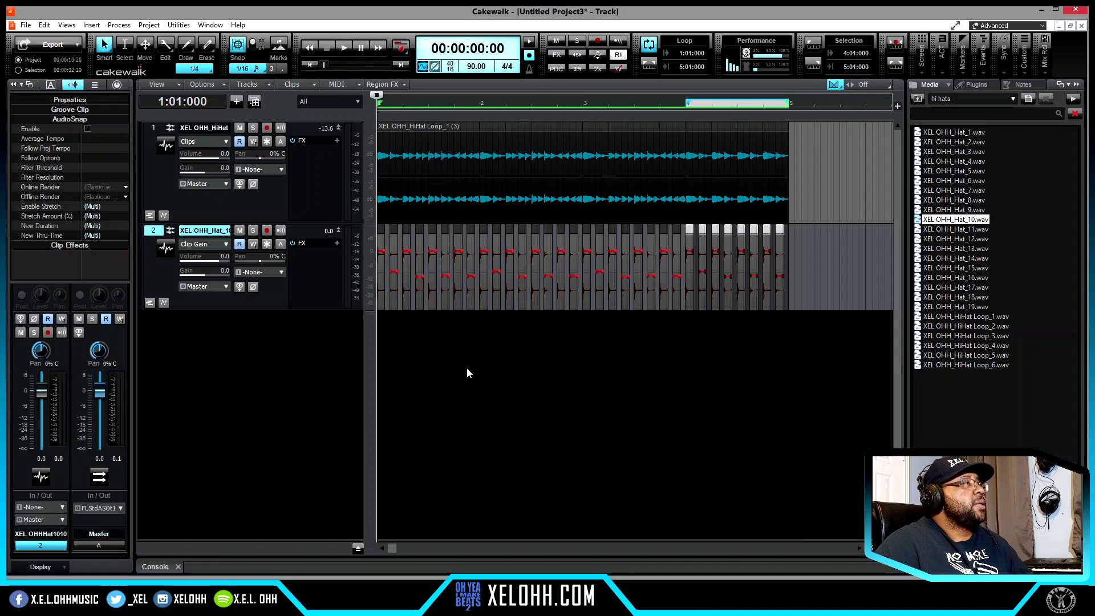
key(space)
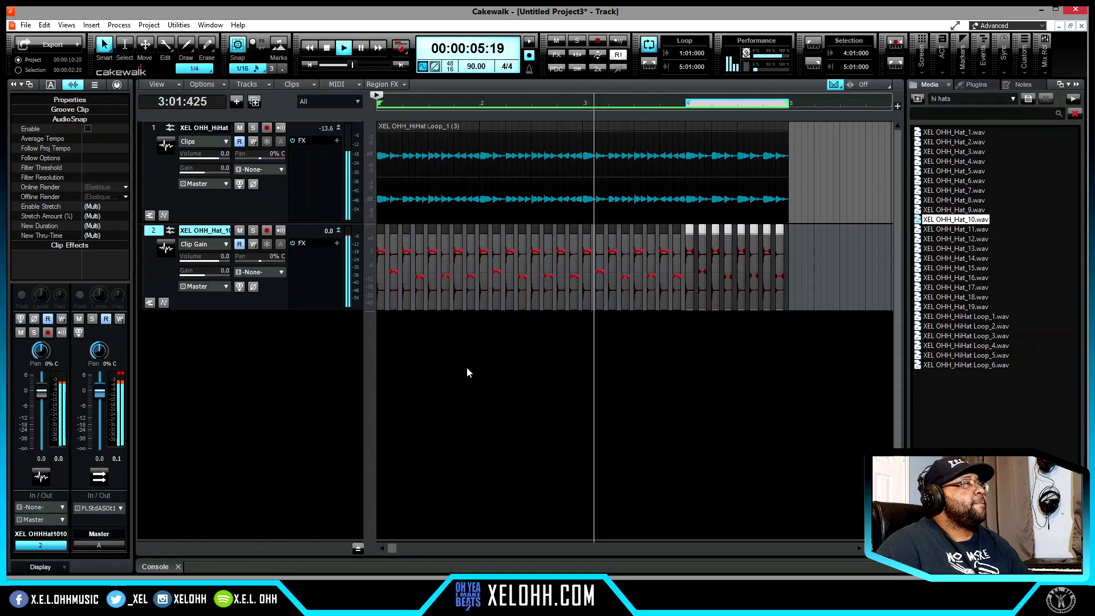
click(253, 230)
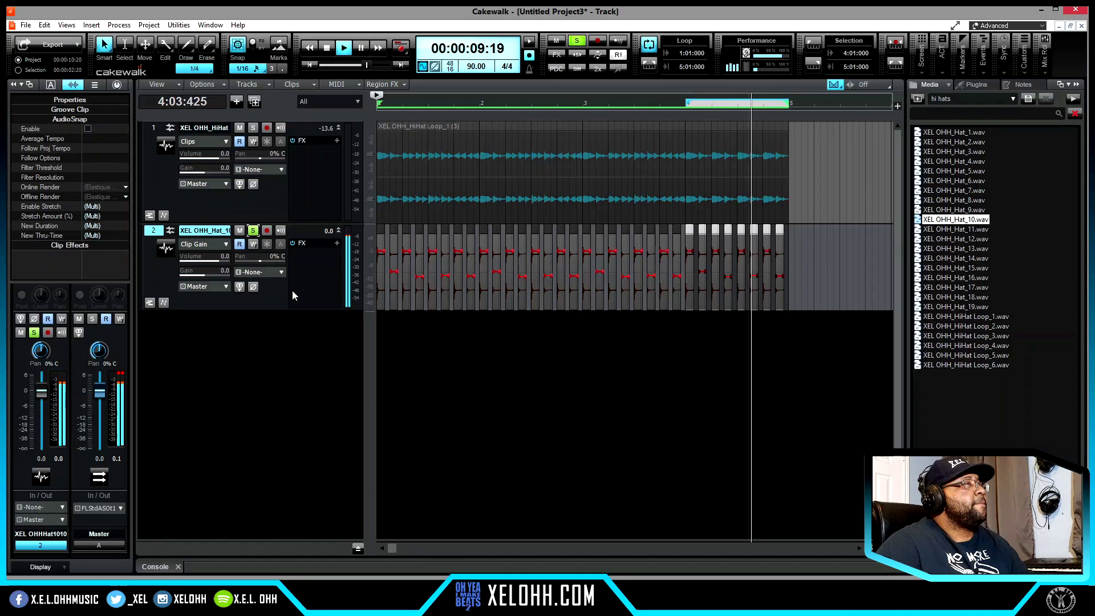
key(space)
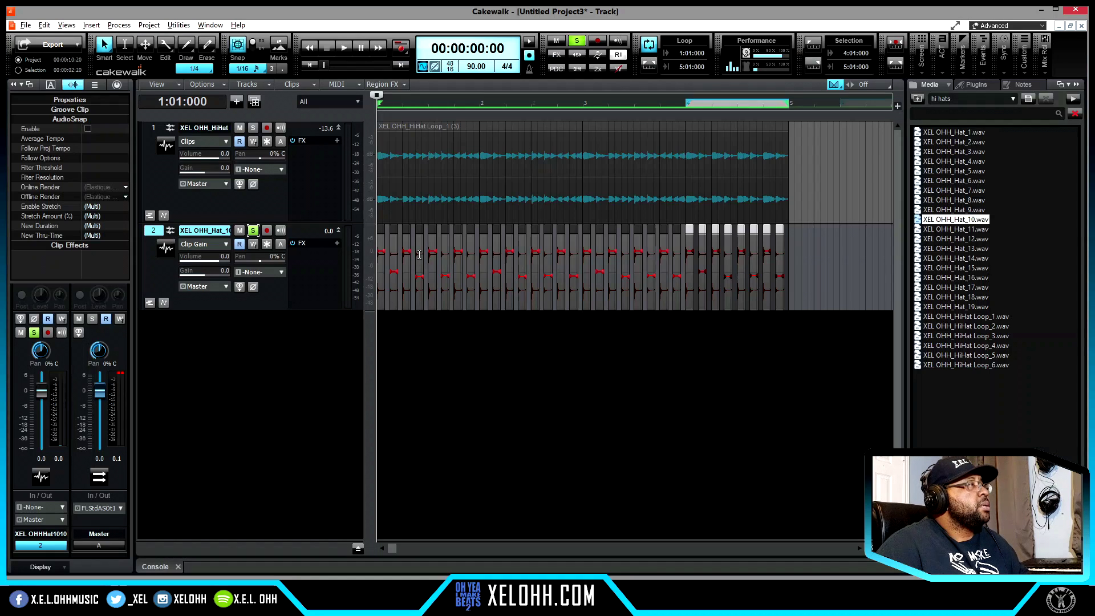
Step: Try a much lower clip gain on the second, fourth and sixth hat hits of track 2 and play the result
scroll(420, 254, up, 3)
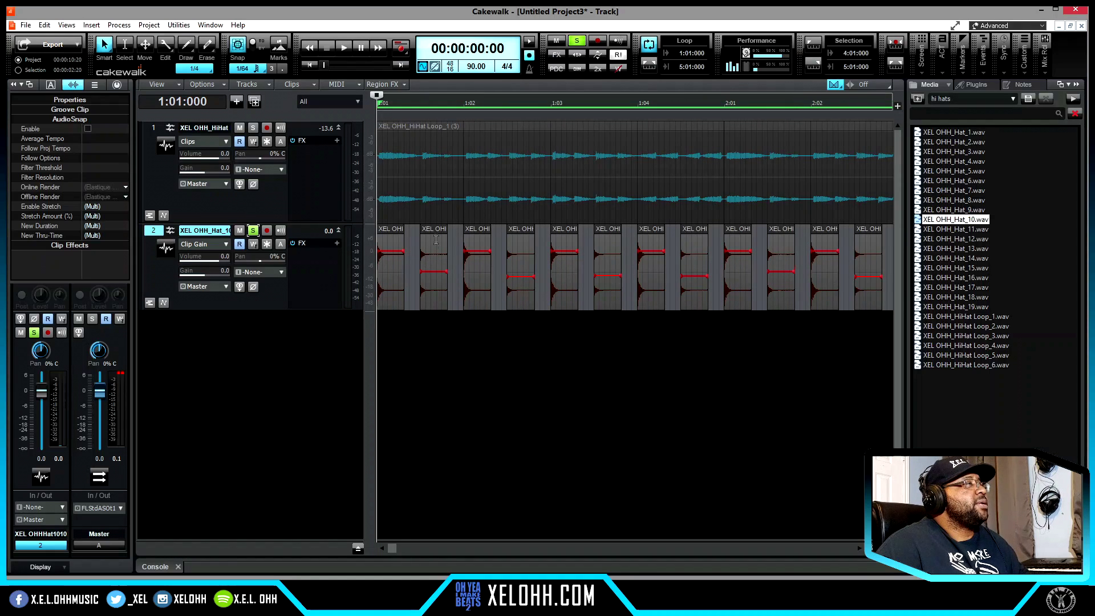
click(433, 248)
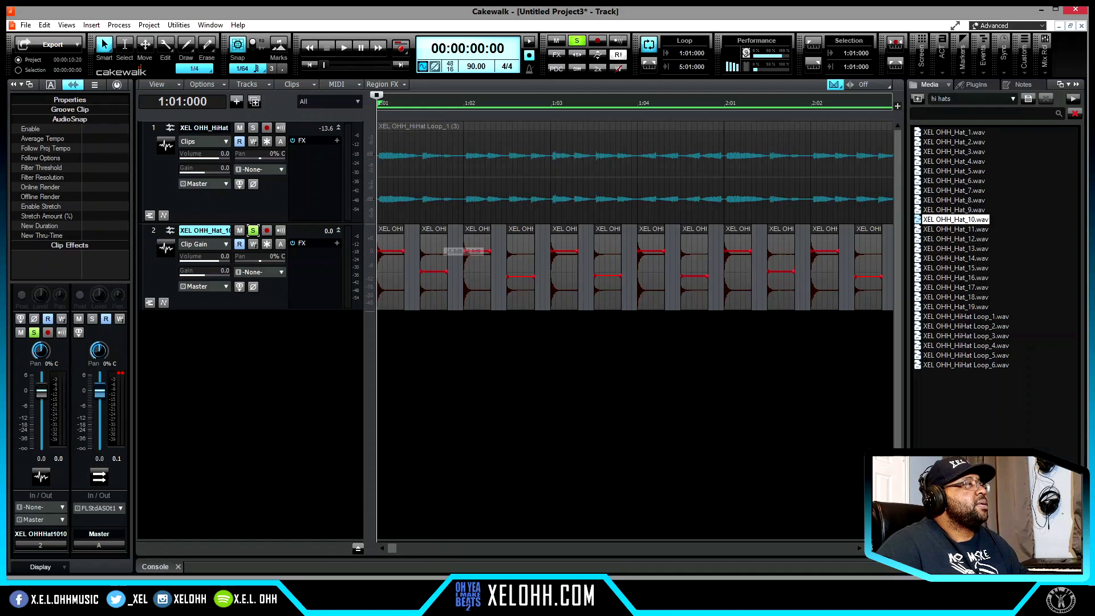
drag(435, 234, 434, 250)
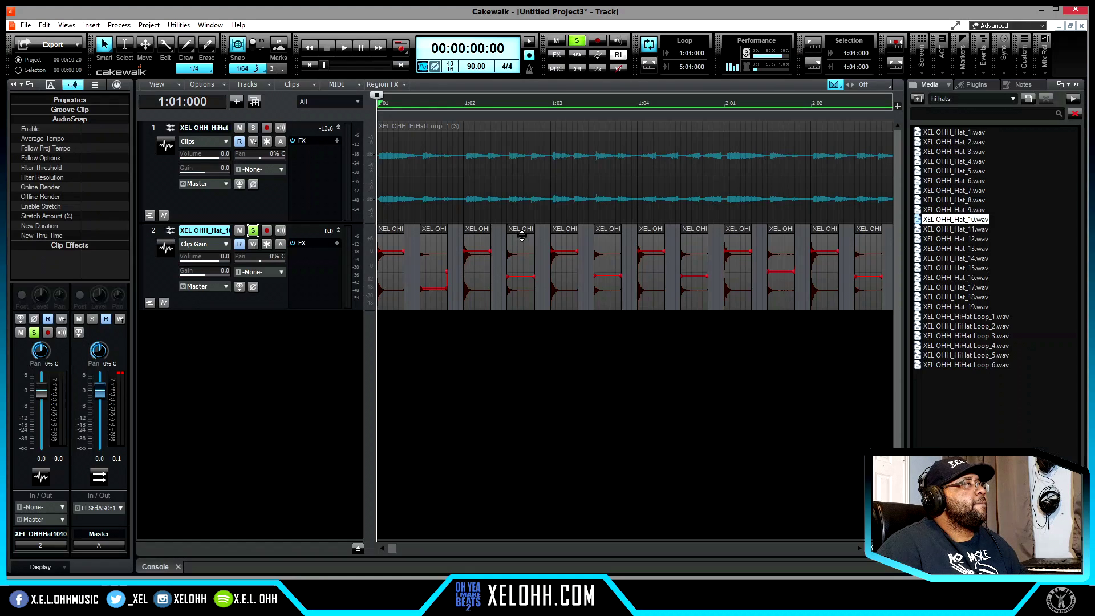
drag(524, 237, 523, 257)
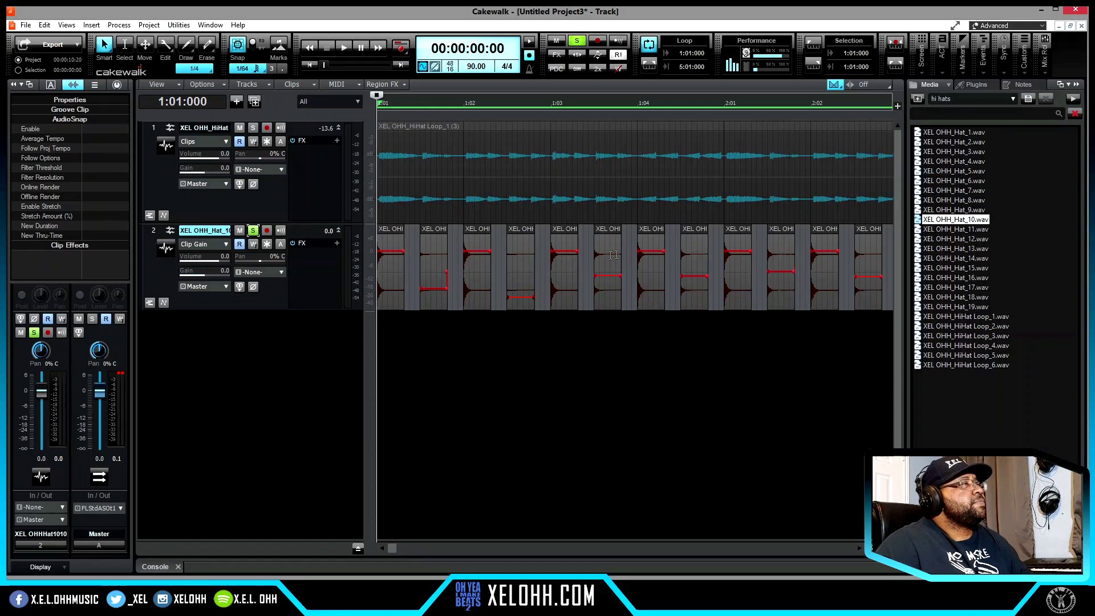
drag(607, 235, 608, 248)
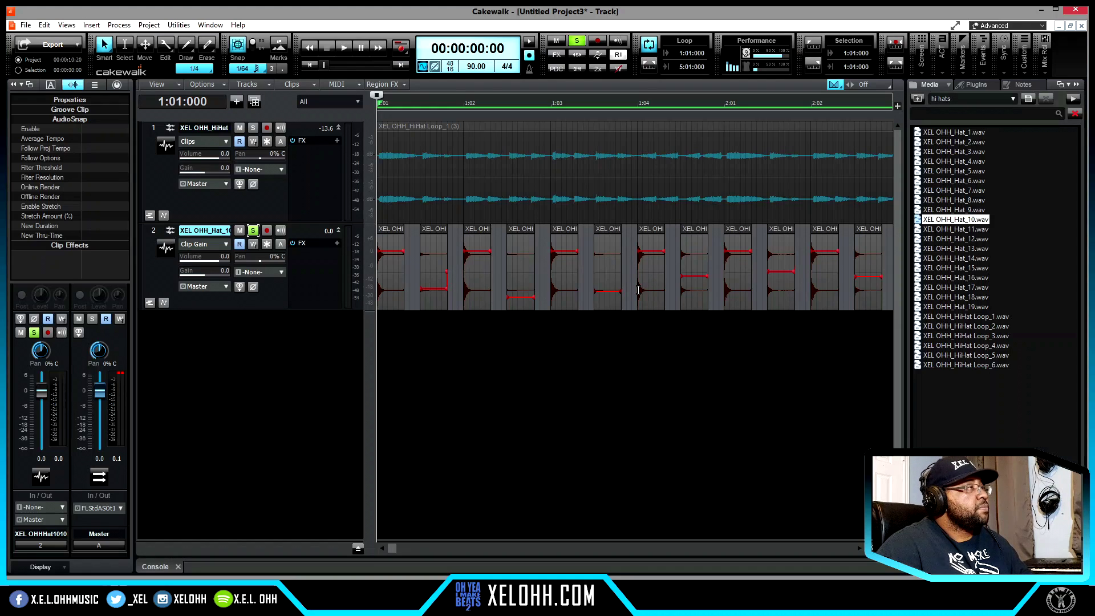
key(space)
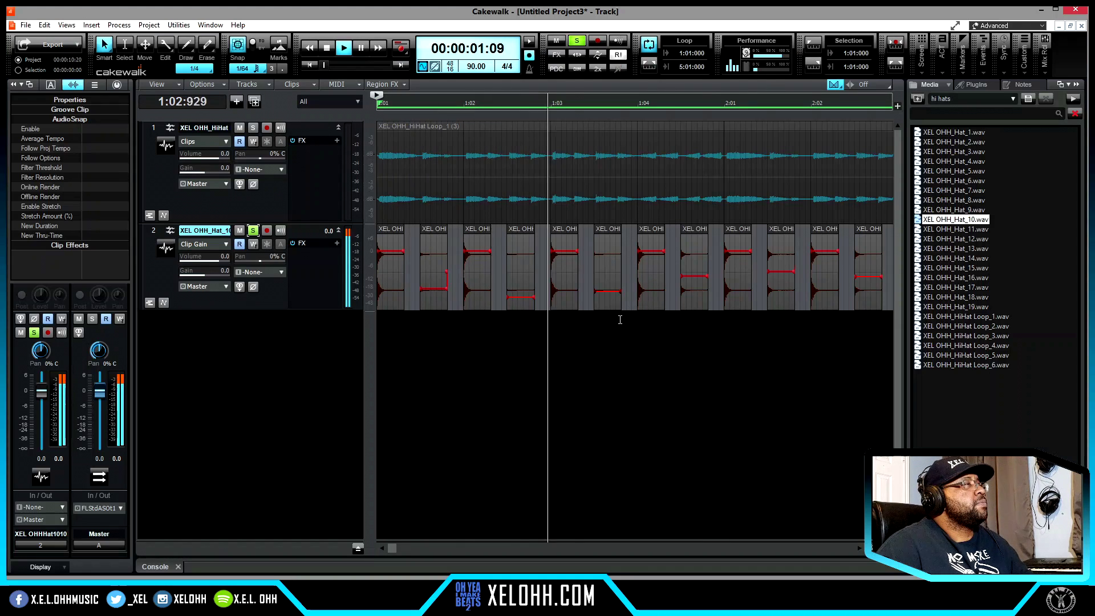
key(space)
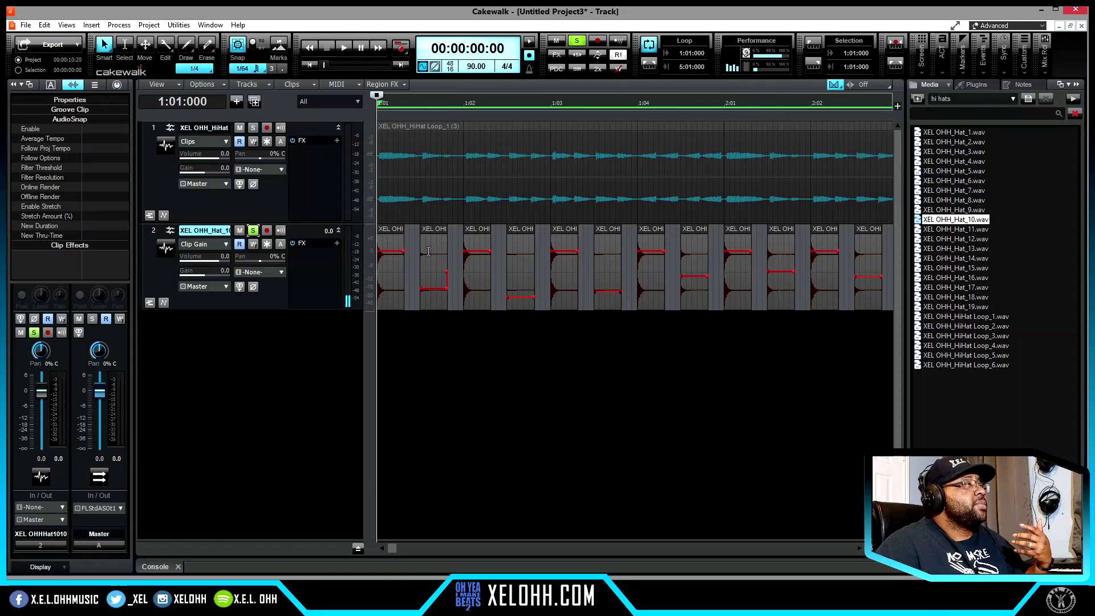
Step: Raise the clip gain of the second, fourth and sixth hat hits, and set track 2's edit filter to Clips
mouse_move(434, 235)
mouse_down()
mouse_move(433, 209)
mouse_move(434, 219)
mouse_up()
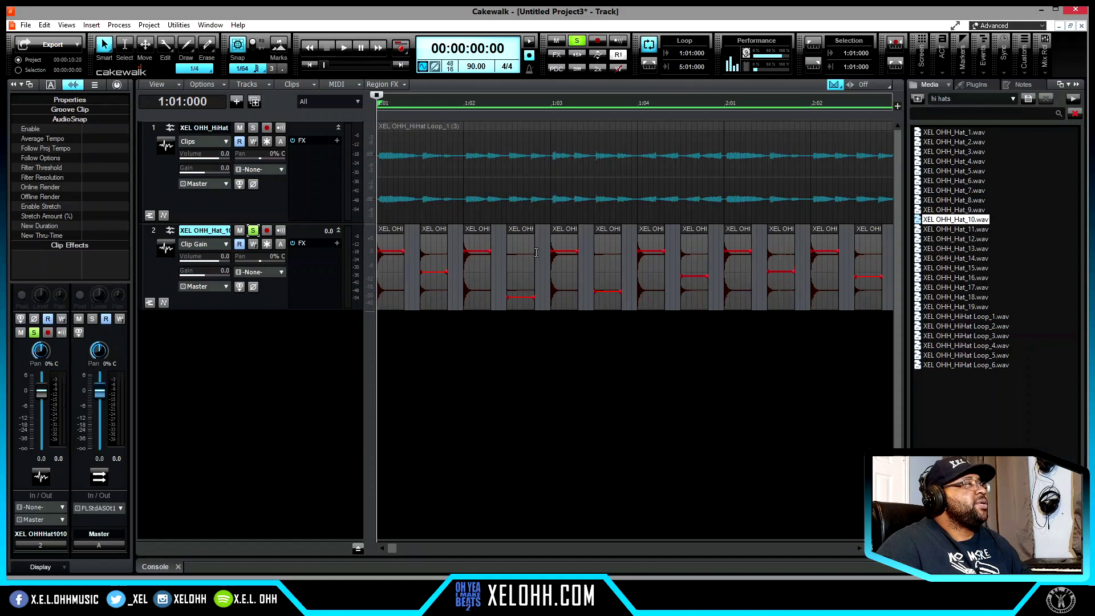
drag(522, 228, 522, 204)
drag(610, 236, 608, 216)
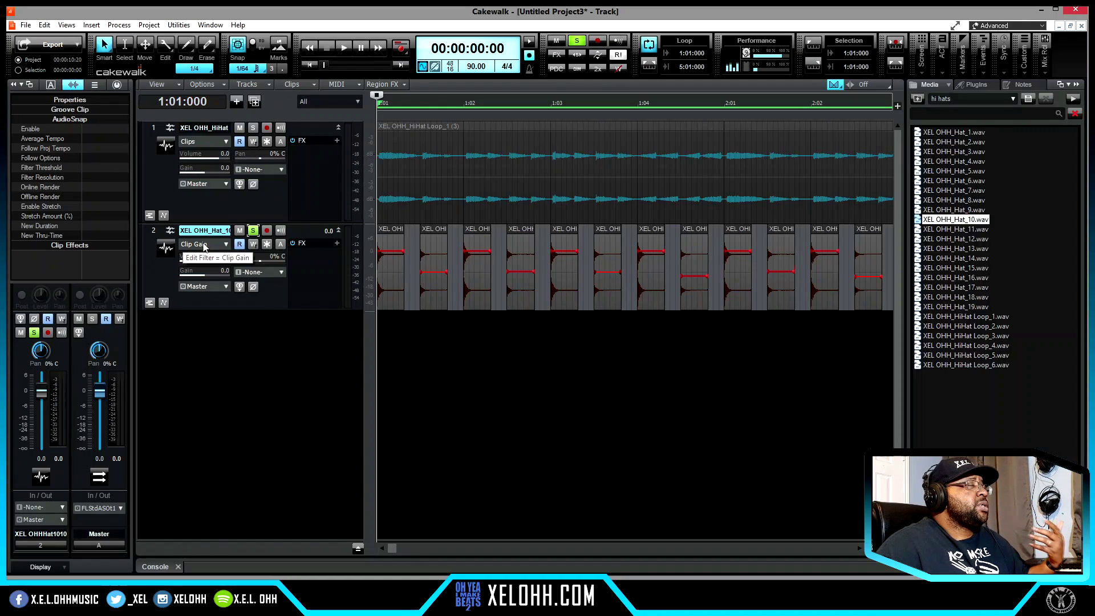
click(227, 246)
click(268, 258)
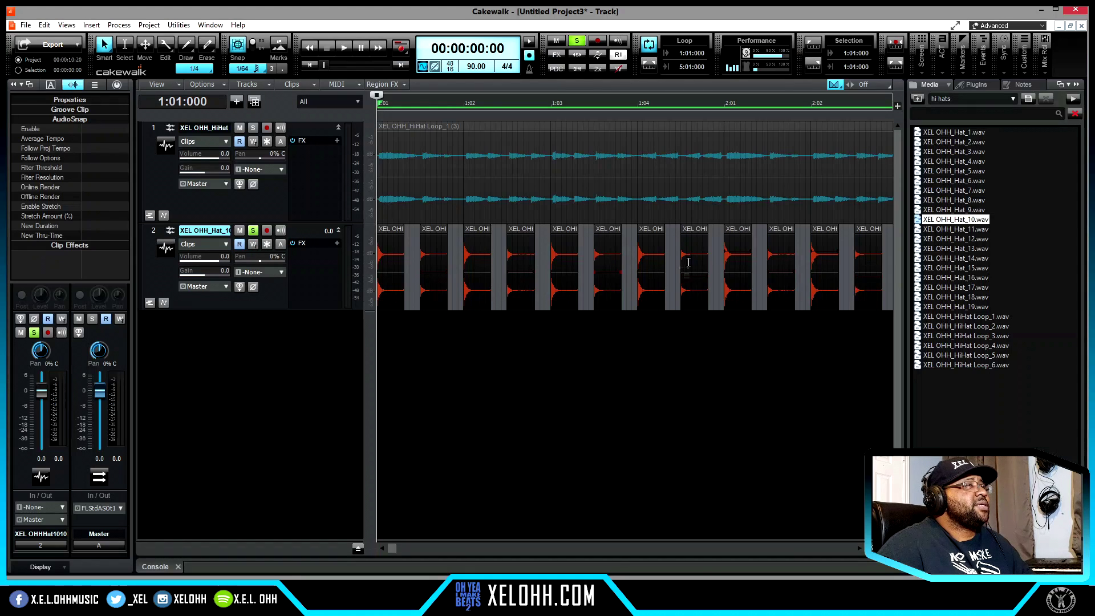
Step: Show track 2's take lanes, set lane T1's edit filter to clip gain automation, and hide the lanes again
click(149, 303)
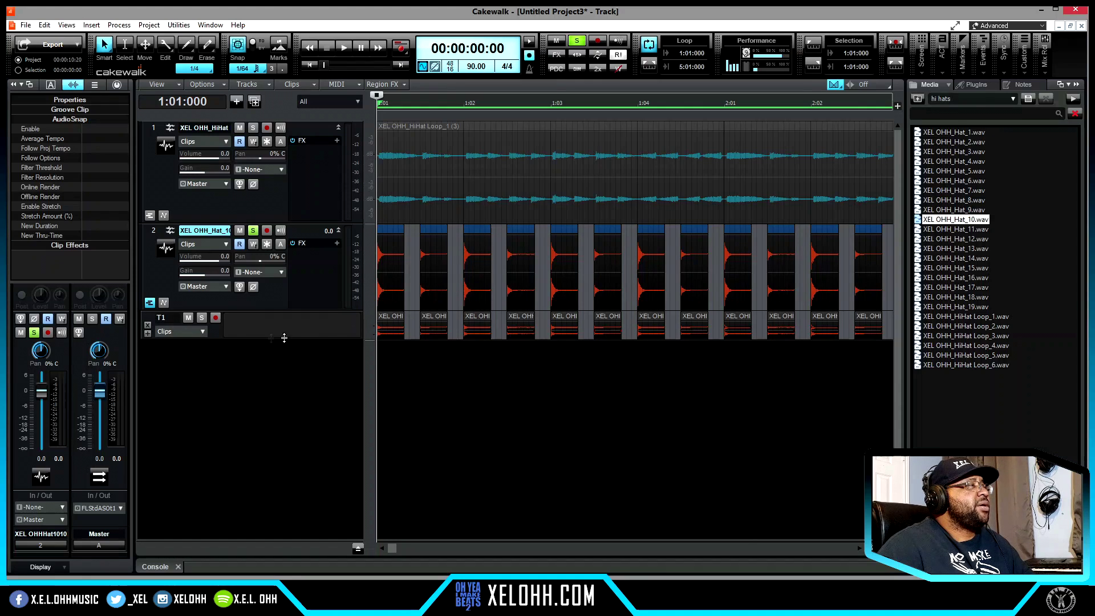
click(202, 331)
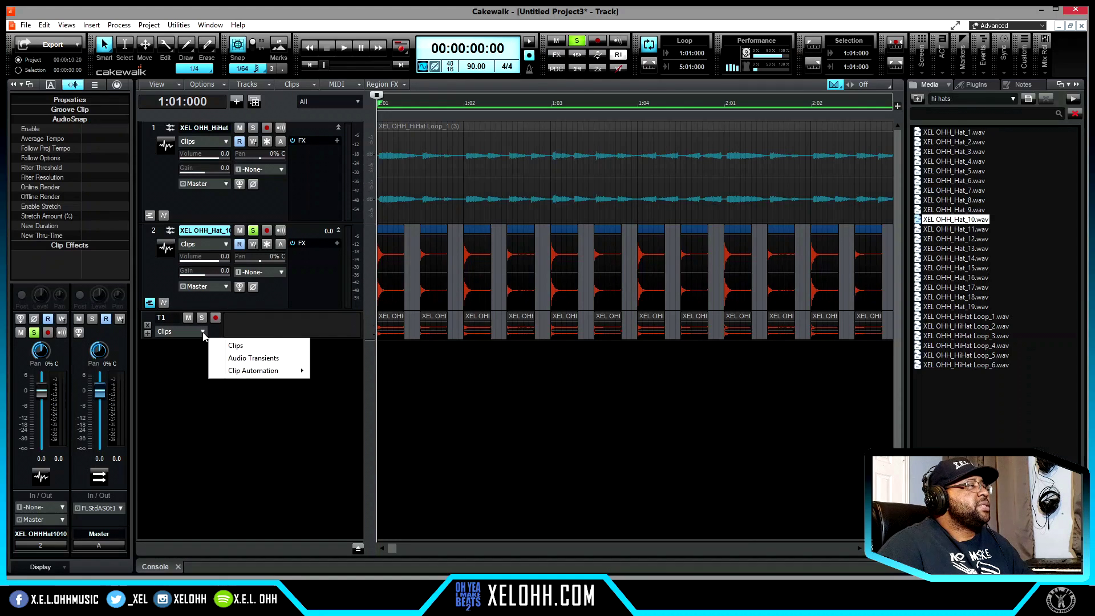
mouse_move(288, 370)
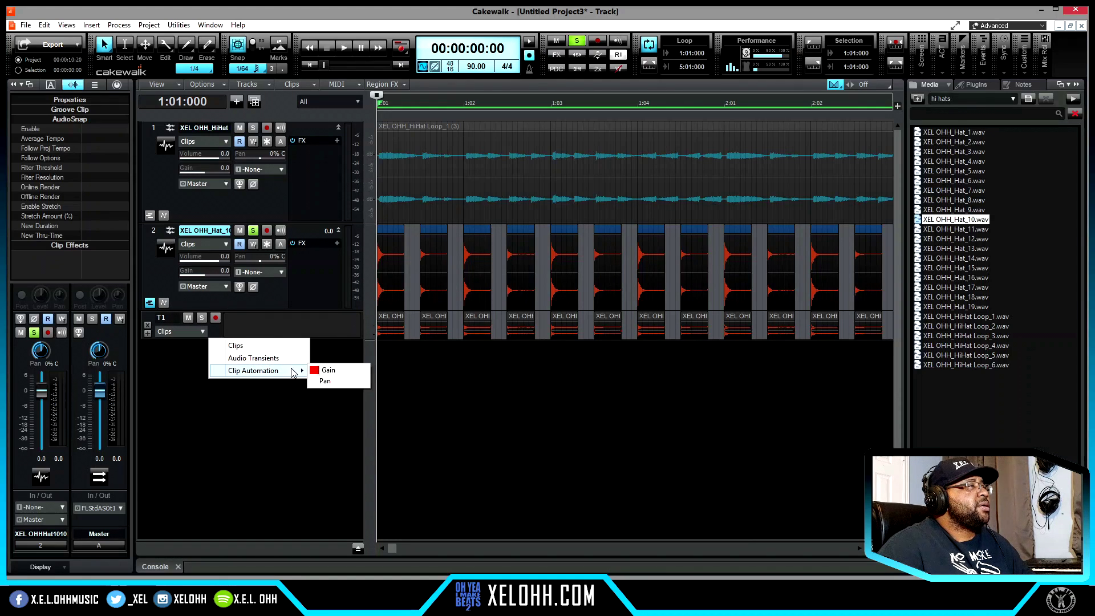
click(325, 371)
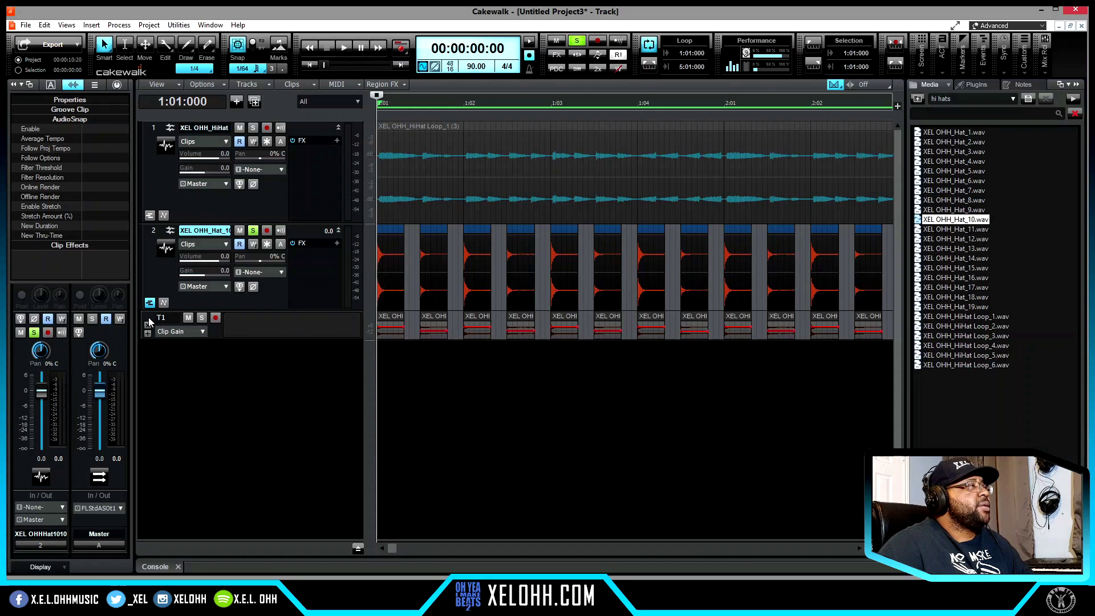
click(150, 303)
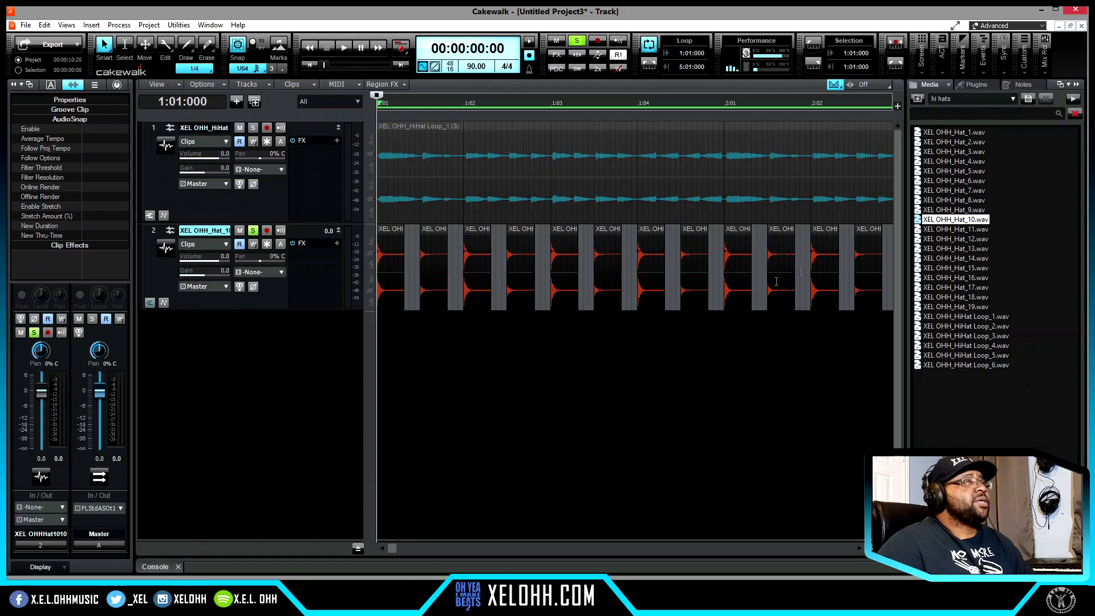
Step: Open the drum kit's snares folder and place XEL OHH_Snare_1.wav on a new track 3 at beat 2 of measure 1
click(918, 99)
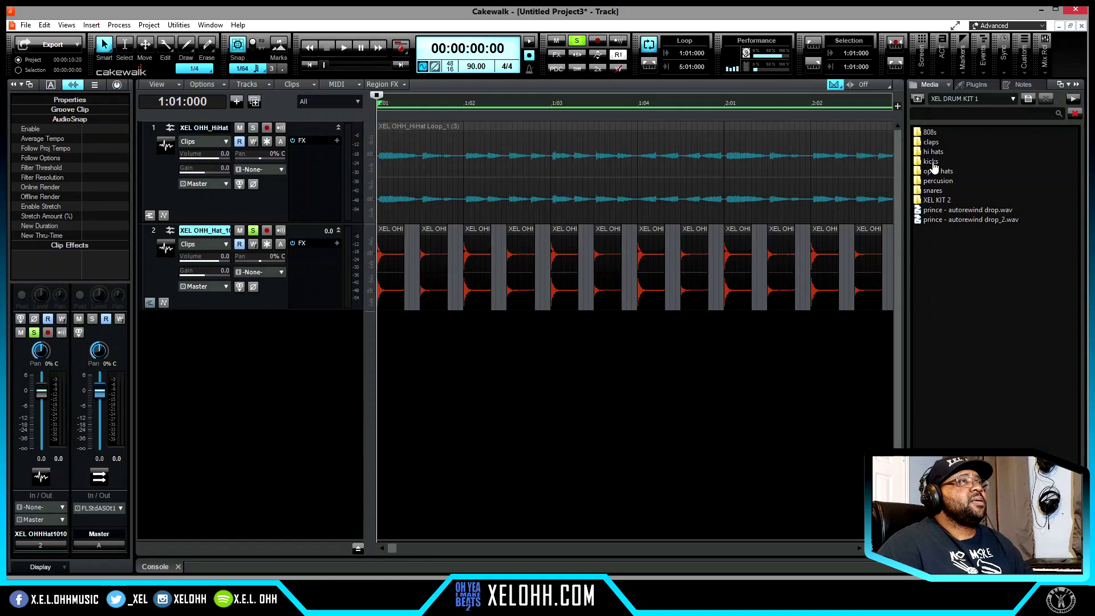
double_click(936, 192)
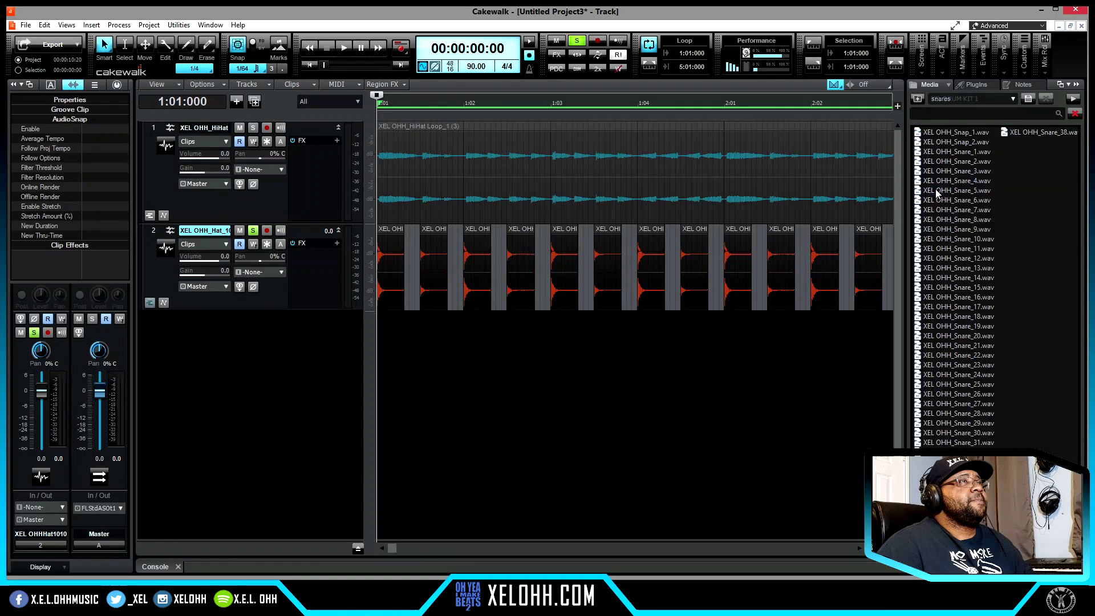
click(951, 152)
drag(954, 165, 464, 317)
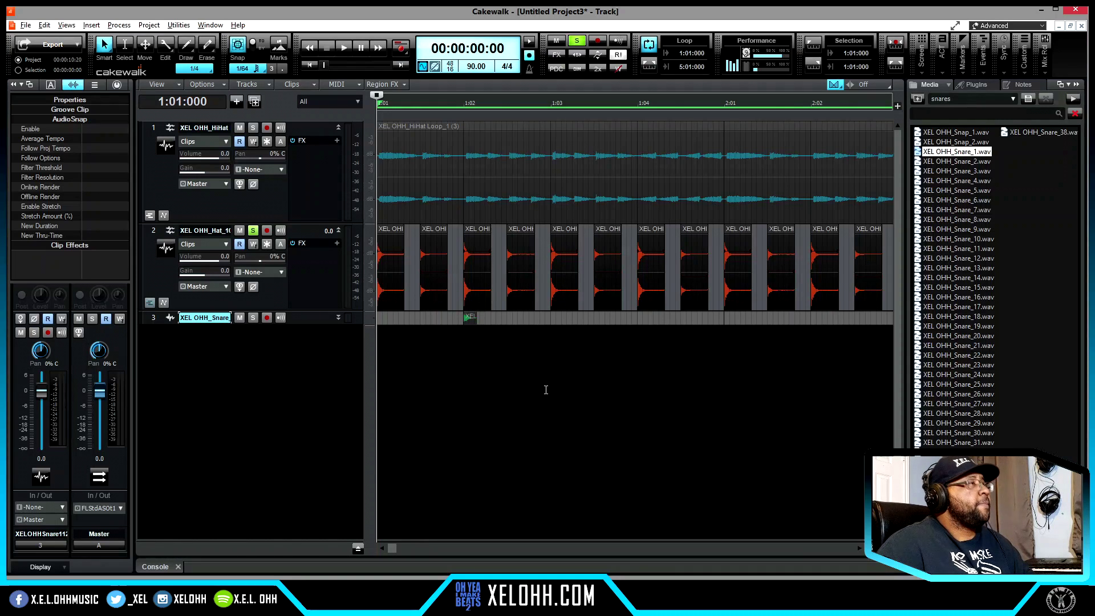
Step: Enlarge track 3 and copy its snare hit to beat 4 of measure 1 and beats 2 and 4 of measure 2
scroll(546, 390, down, 1)
drag(306, 323, 304, 387)
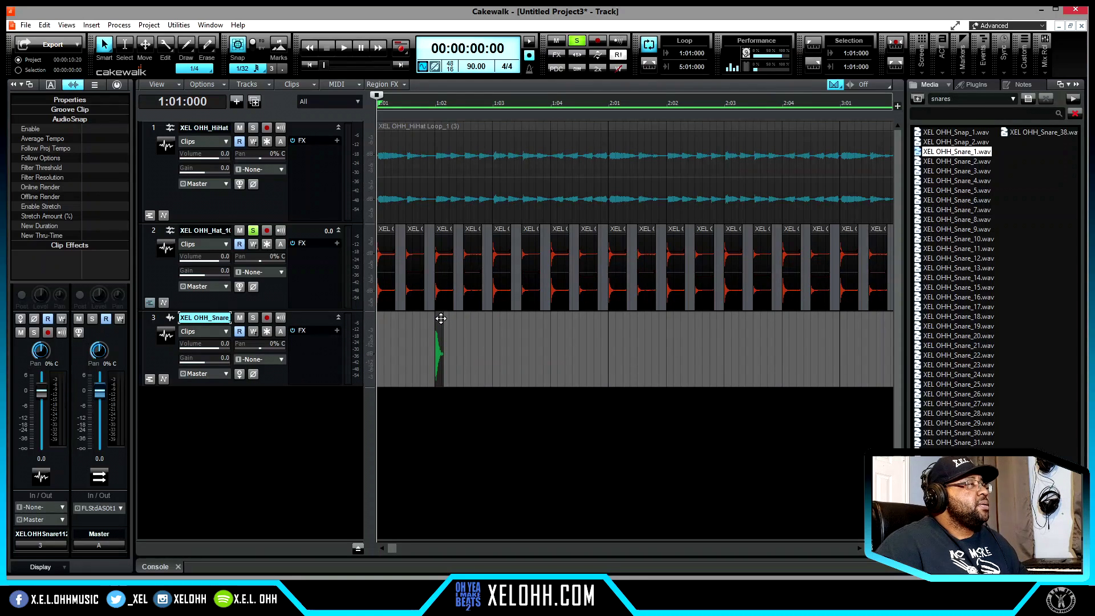
drag(439, 319, 786, 329)
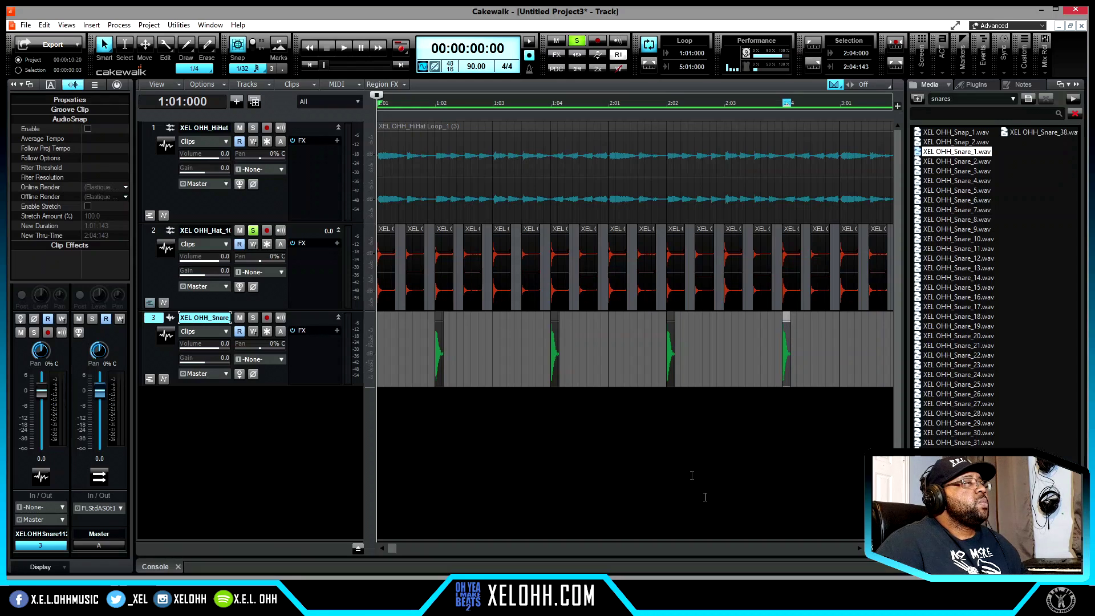
Step: Duplicate the four snare hits of measures 1 and 2 into measures 3 and 4
click(860, 548)
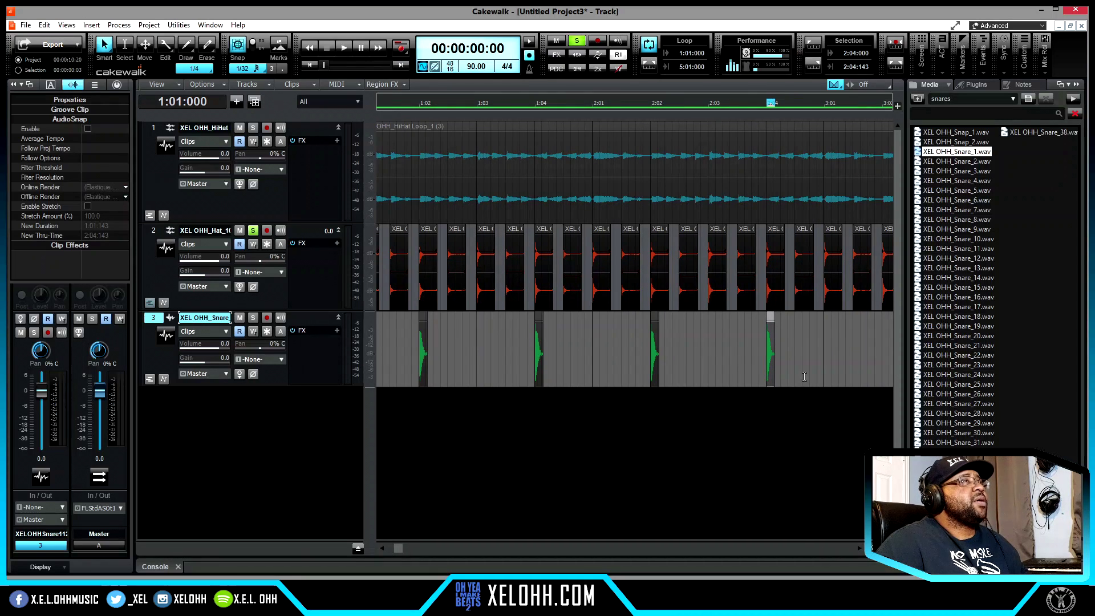
scroll(717, 415, right, 4)
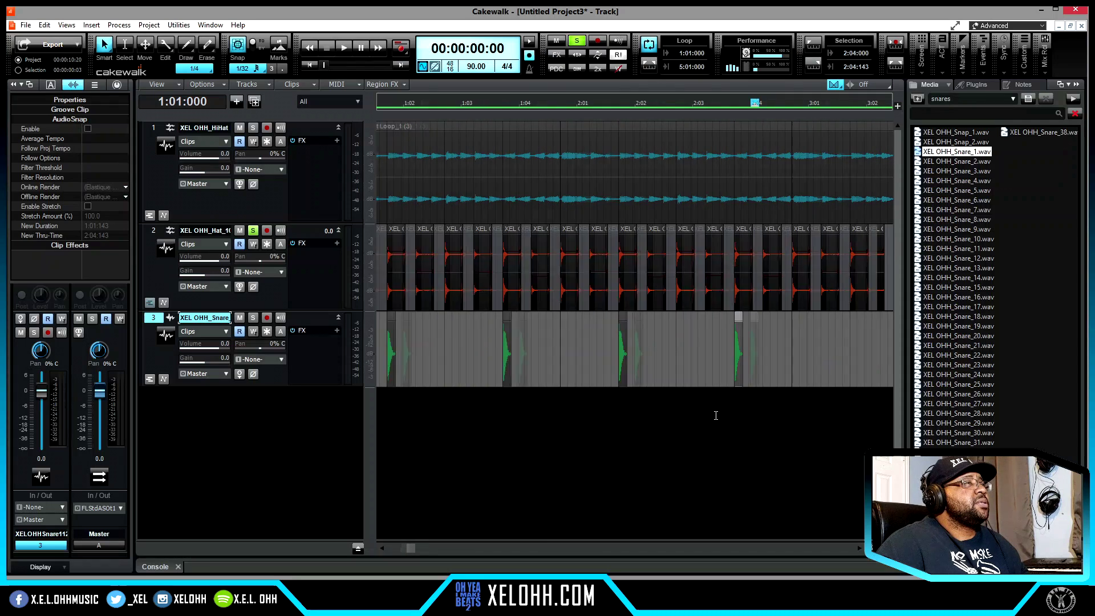
scroll(593, 423, down, 3)
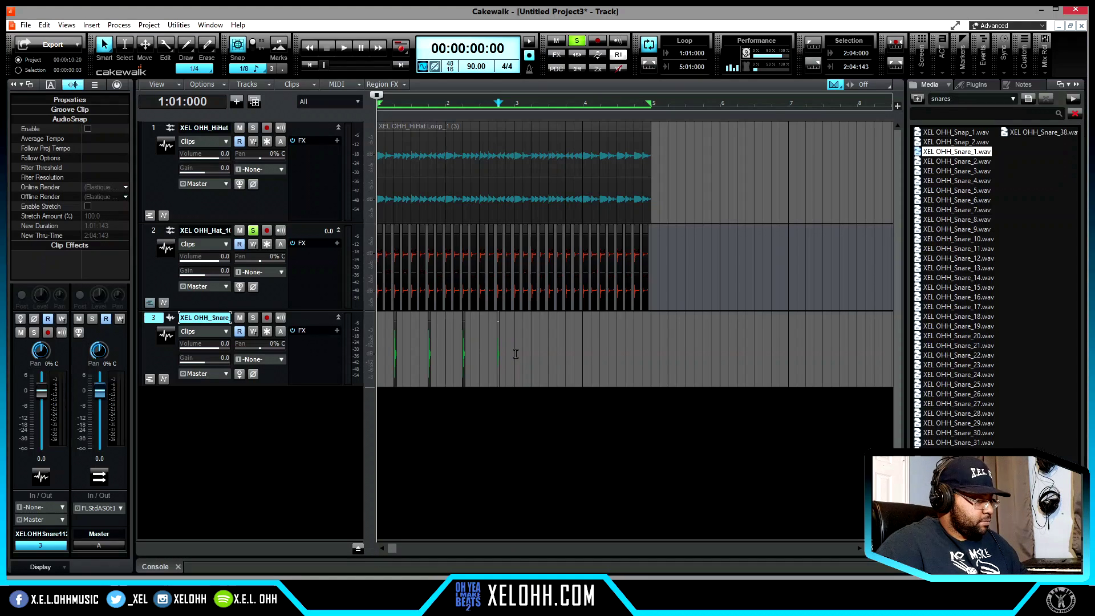
scroll(516, 354, up, 1)
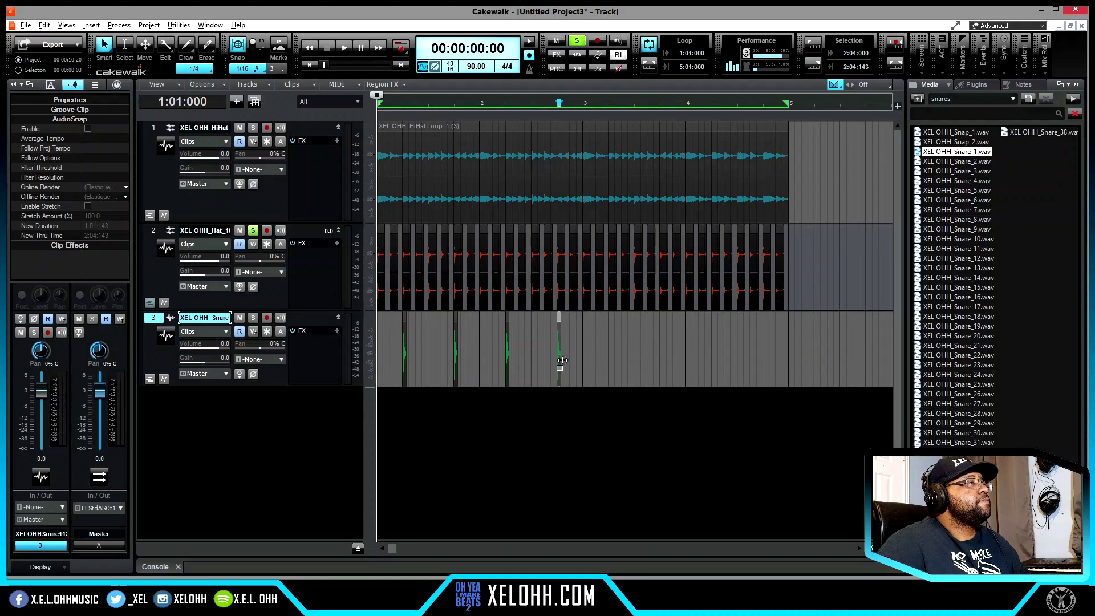
drag(583, 350, 377, 350)
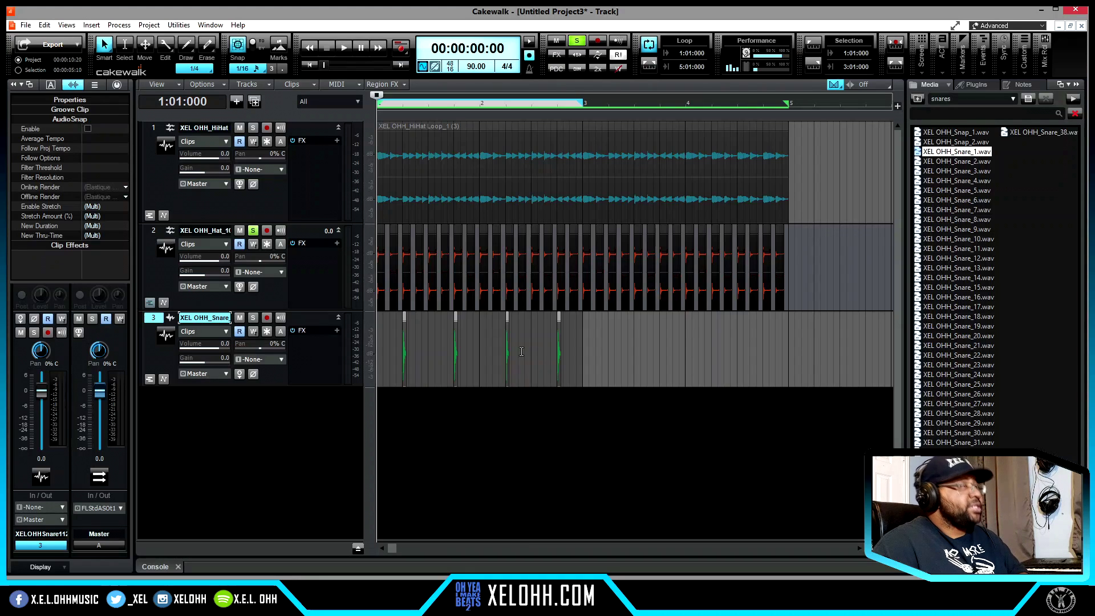
key(ctrl+d)
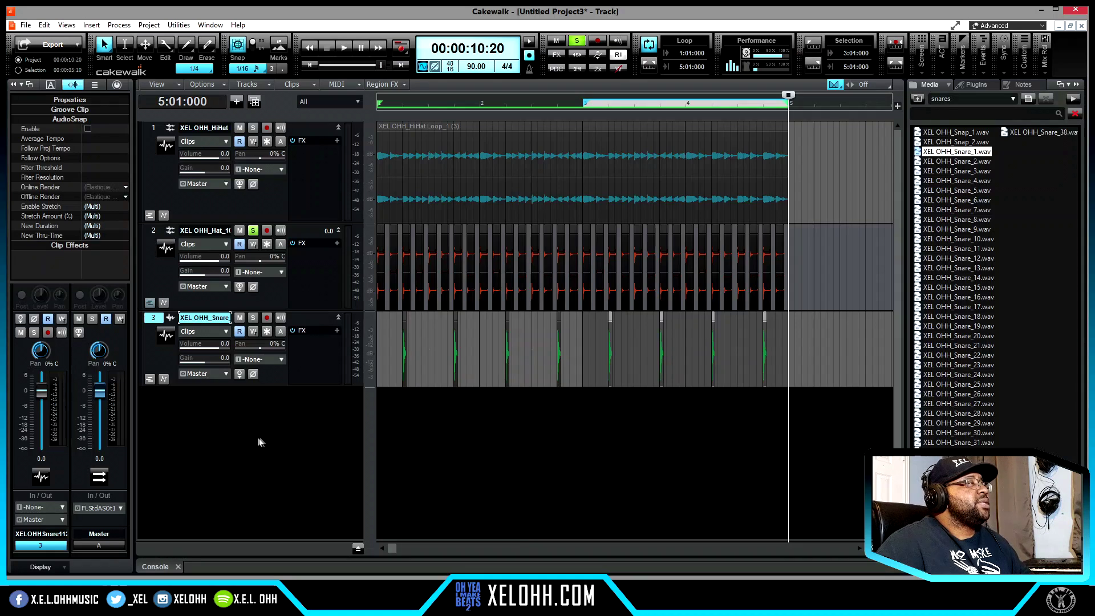
Step: Unsolo hat track 2 and play the project from the start with all tracks sounding
key(w)
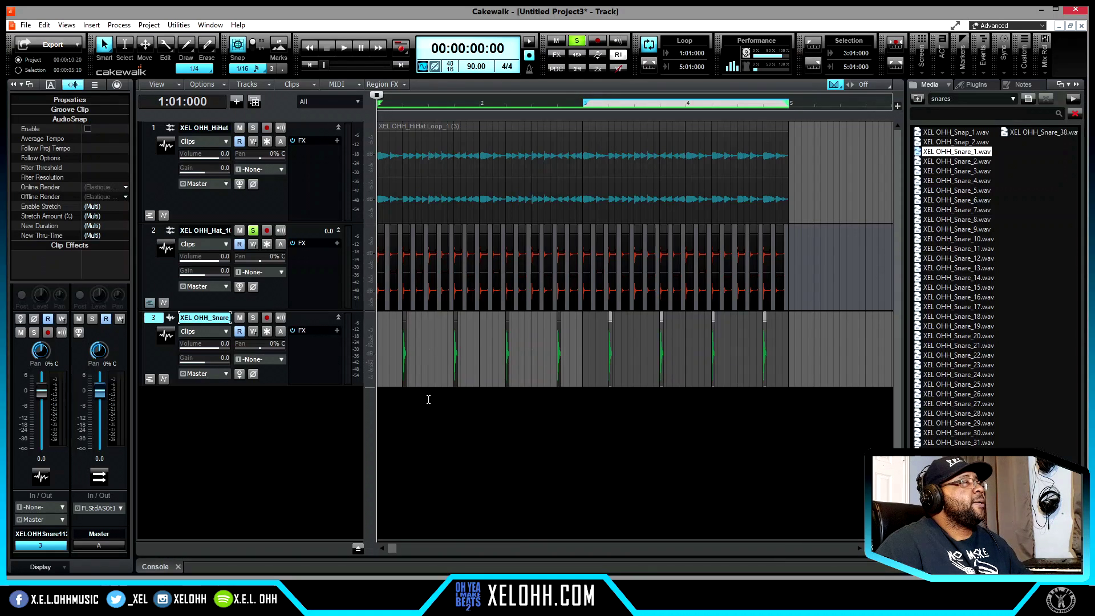
key(space)
key(space)
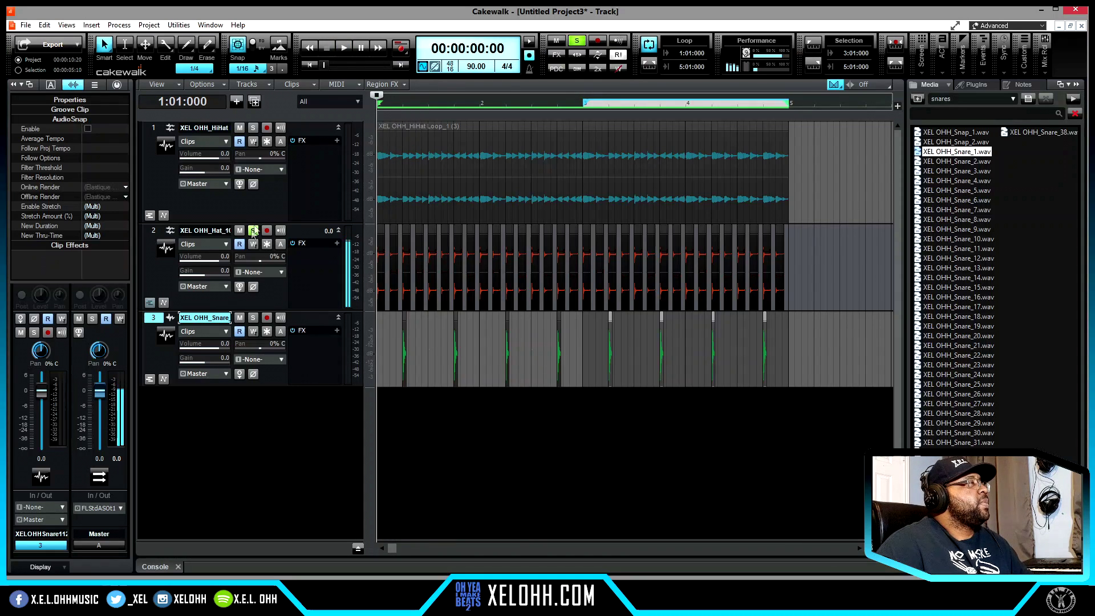
click(253, 231)
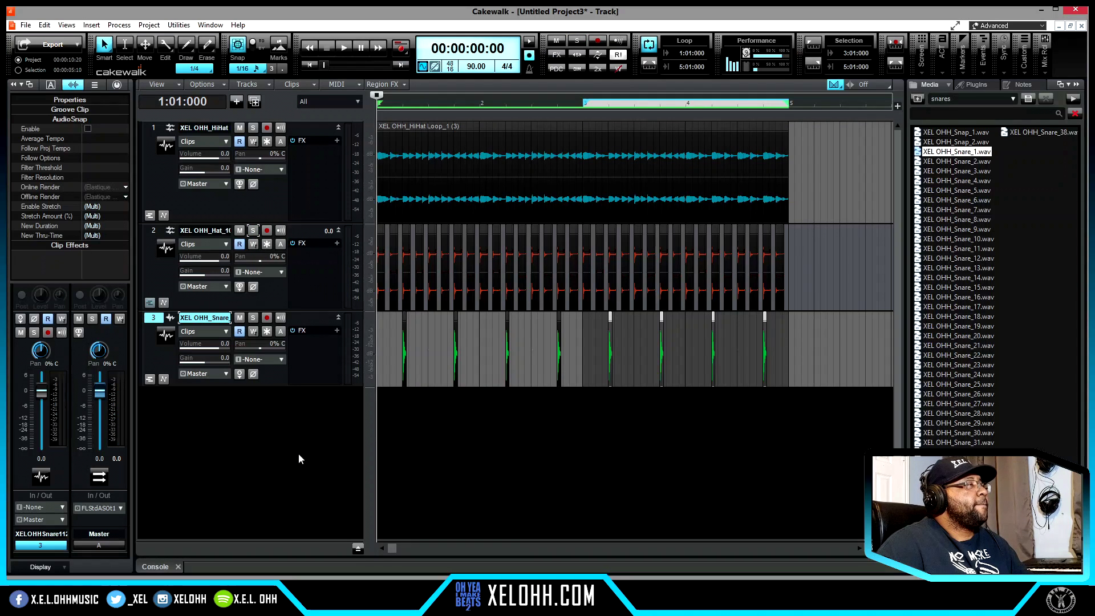
key(space)
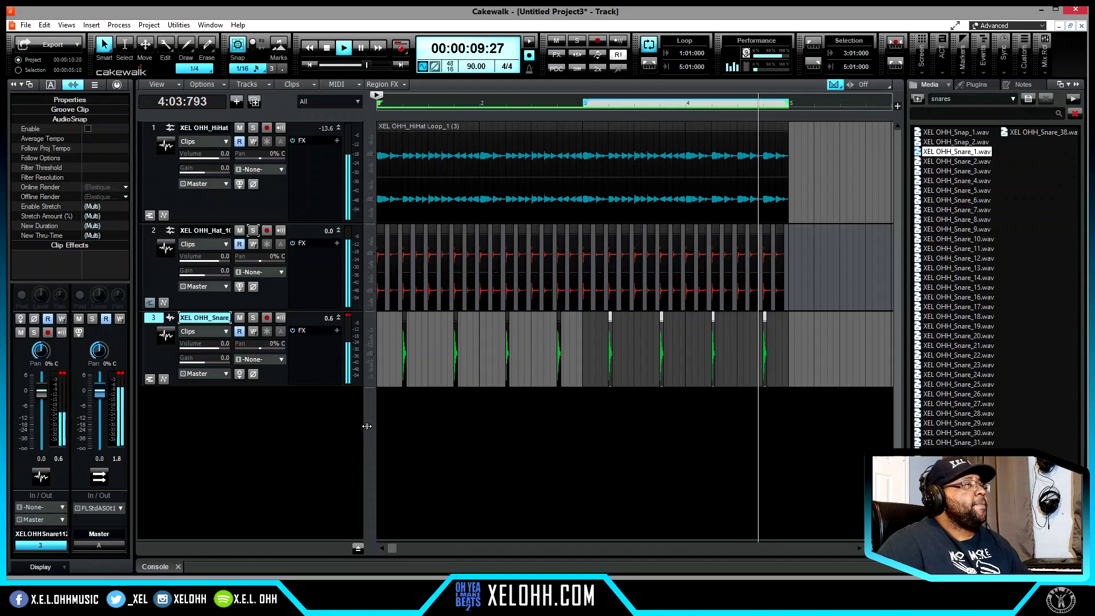
Step: Copy the last snare hit of measure 4 half a beat on, to 4:04:480
click(769, 325)
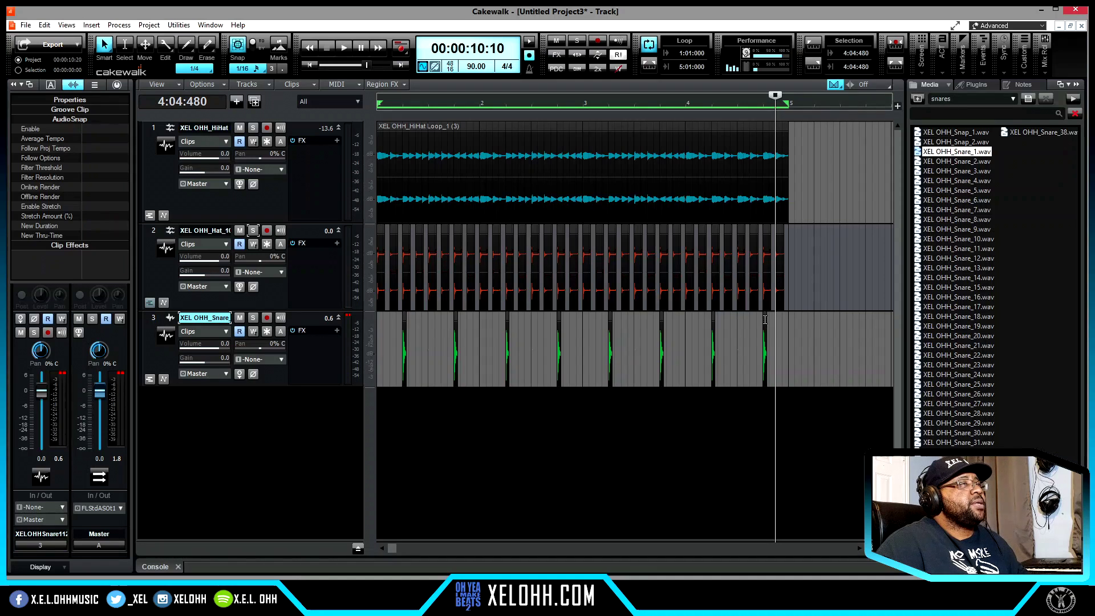
scroll(778, 339, up, 2)
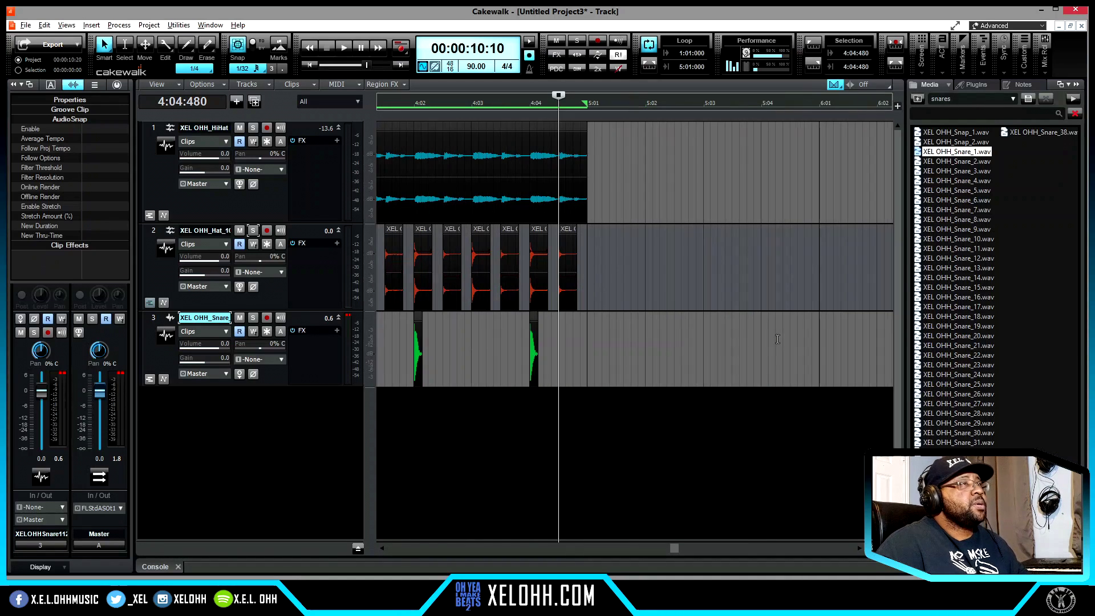
drag(535, 320, 567, 326)
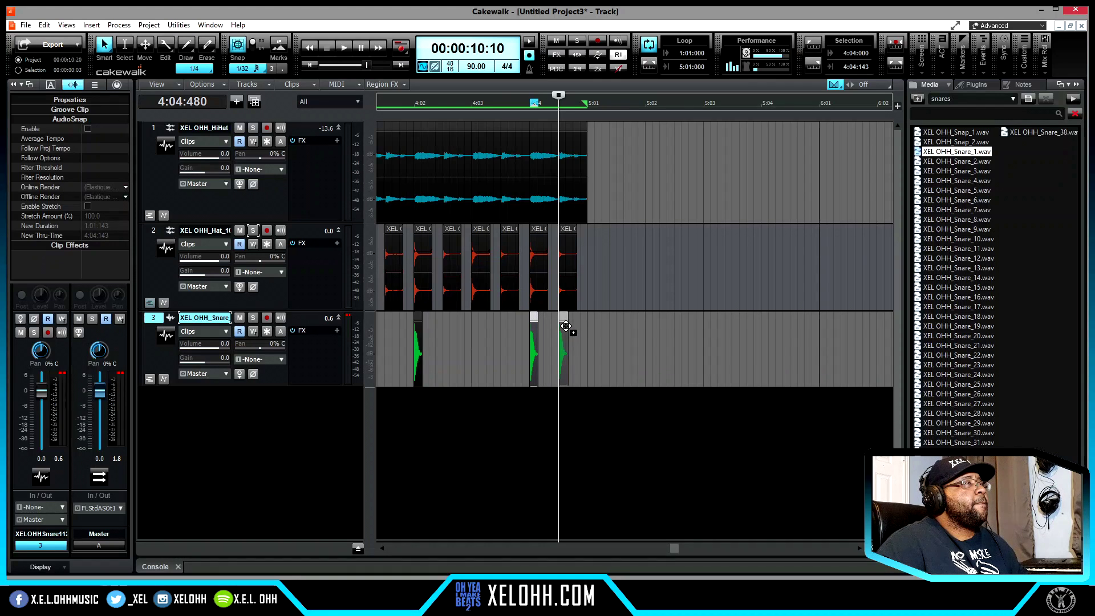
drag(566, 326, 564, 322)
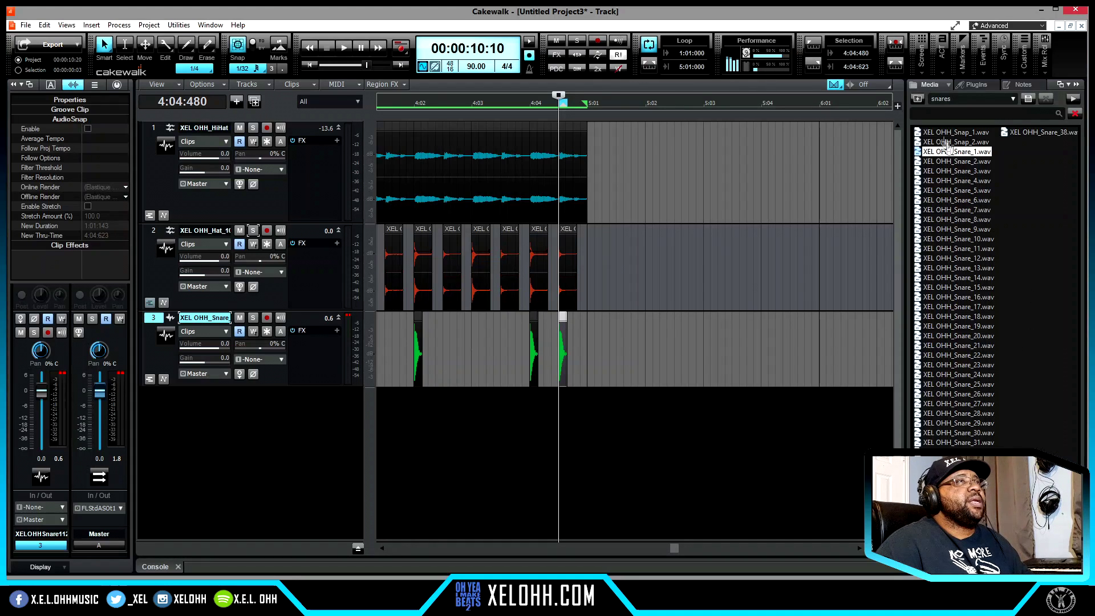
Step: Open the drum kit's kicks folder and place XEL OHH_Kick_1.wav on a new track 4
click(916, 100)
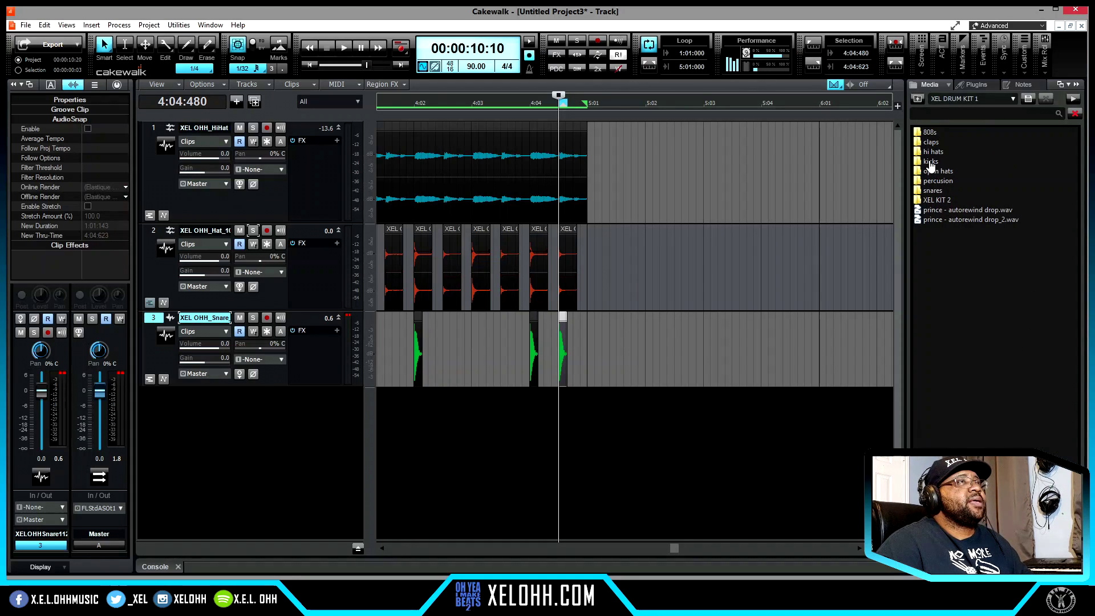
double_click(930, 162)
click(952, 133)
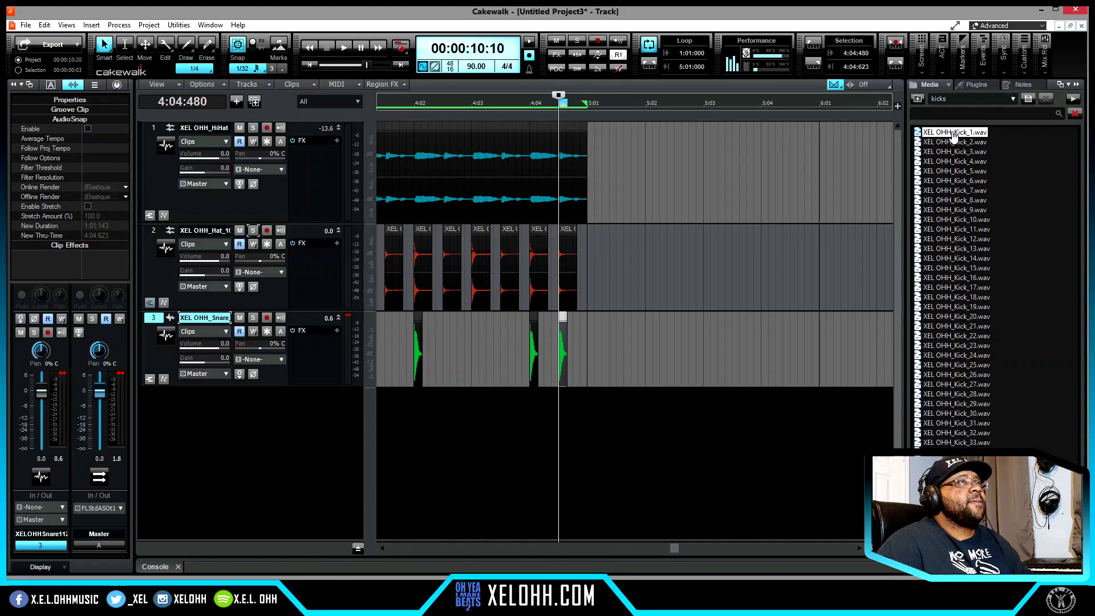
drag(952, 132, 386, 420)
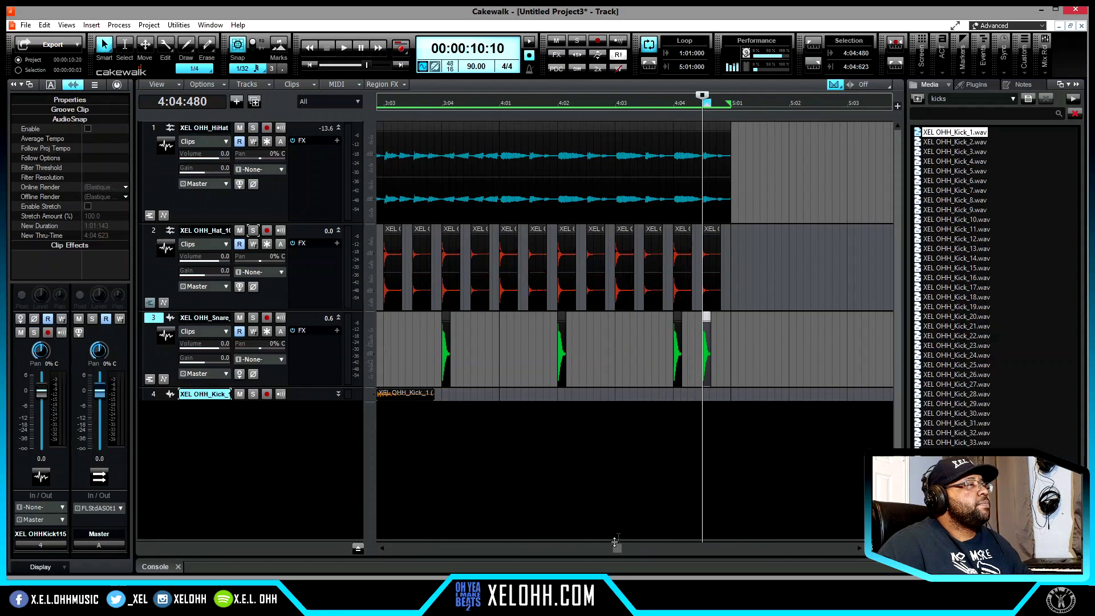
Step: Move the kick clip on track 4 back to the start of measure 1
drag(615, 548, 461, 545)
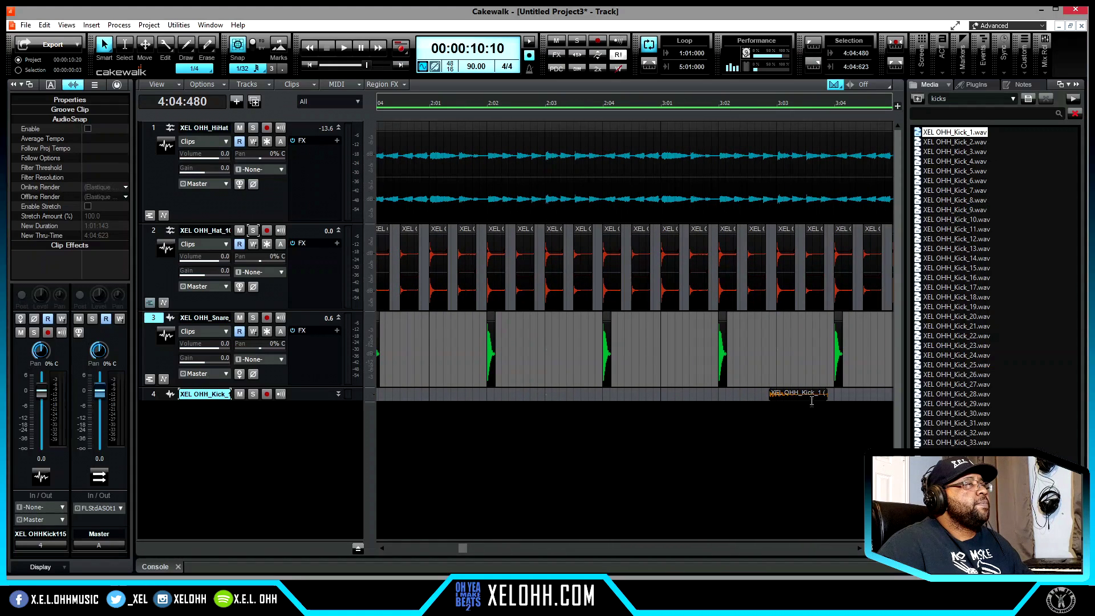
drag(791, 392, 383, 400)
drag(452, 547, 340, 549)
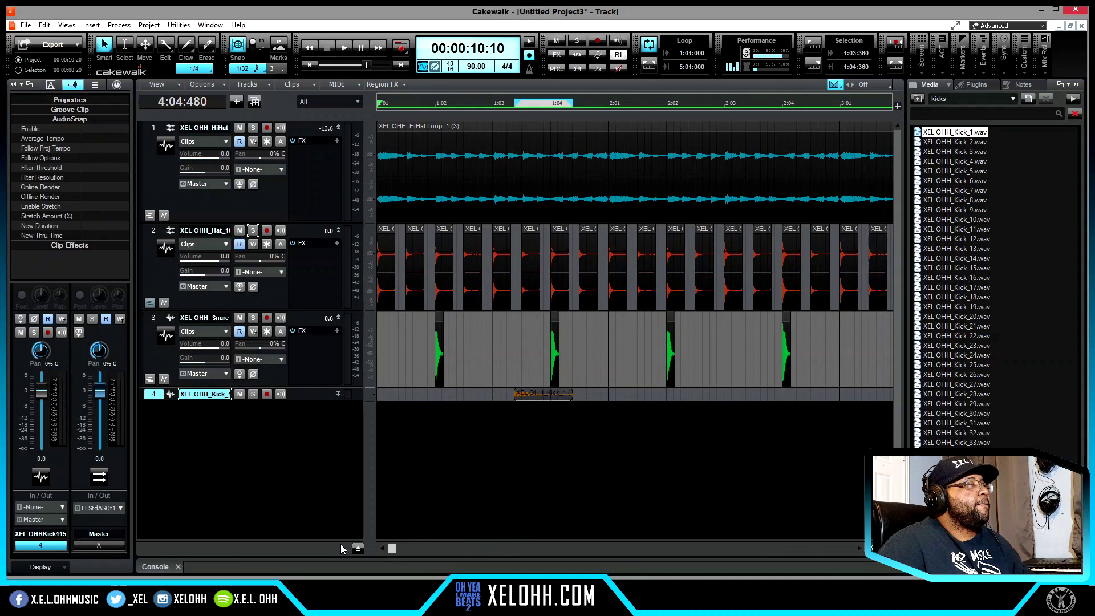
drag(530, 393, 392, 395)
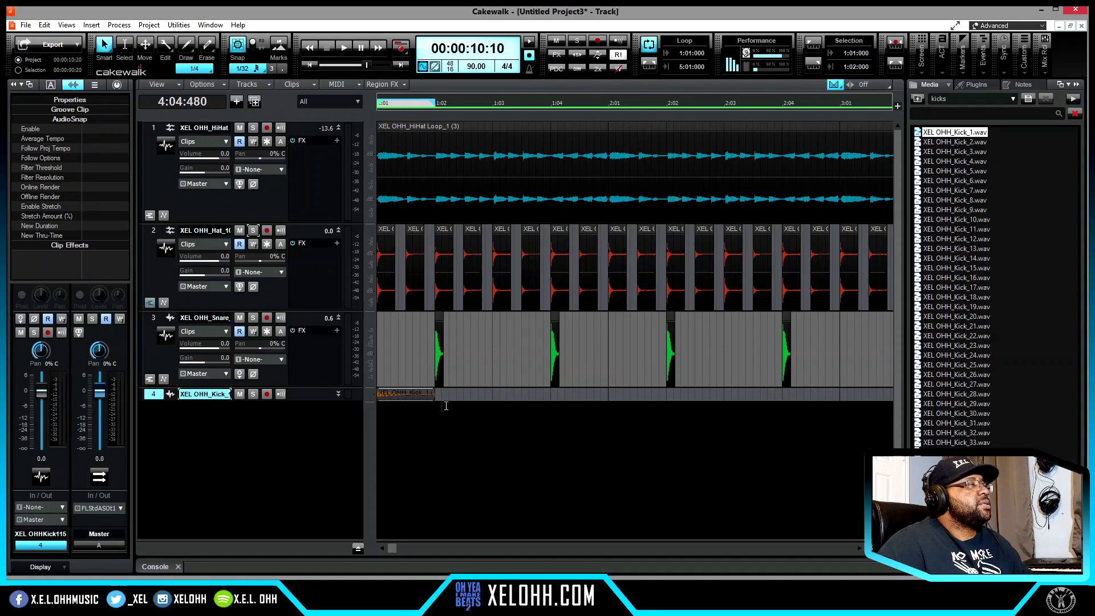
Step: Enlarge kick track 4 and play the project from the start to hear the kick with the other tracks
drag(313, 400, 306, 469)
key(space)
key(space)
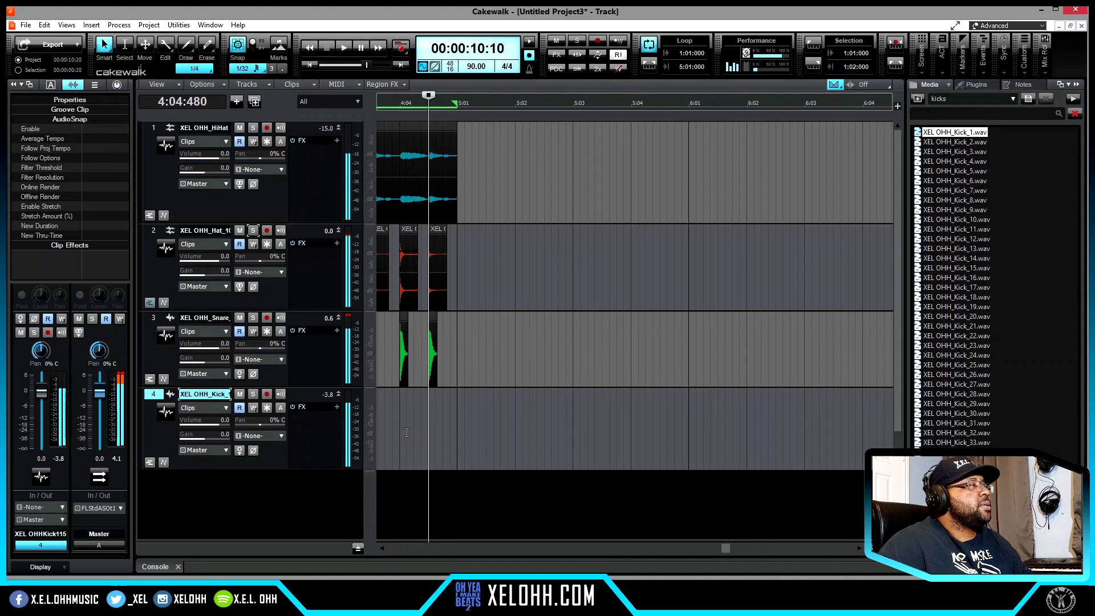
key(w)
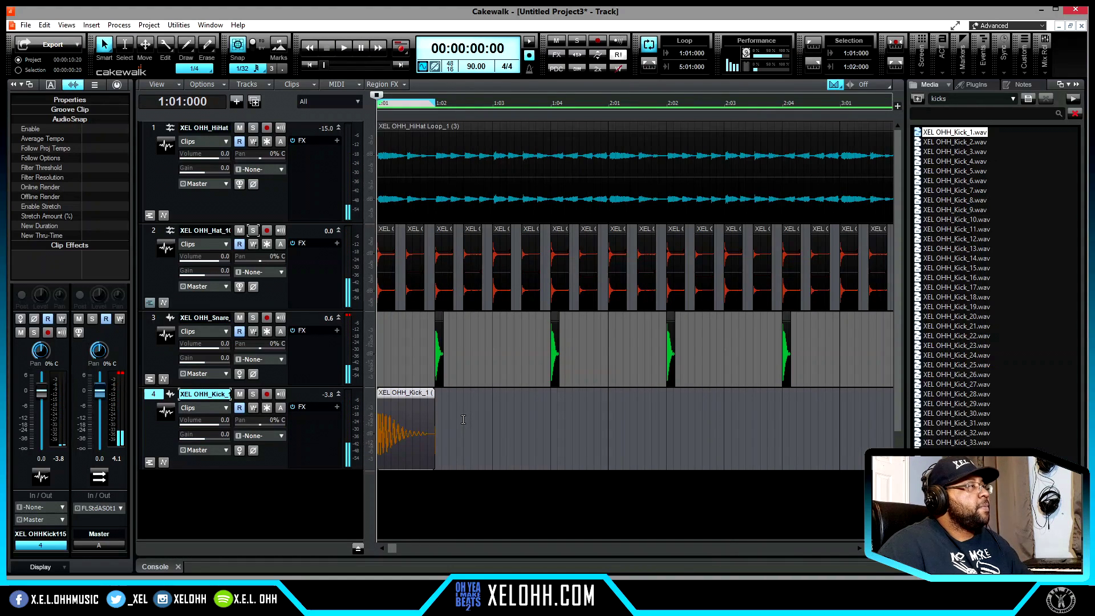
key(space)
key(space)
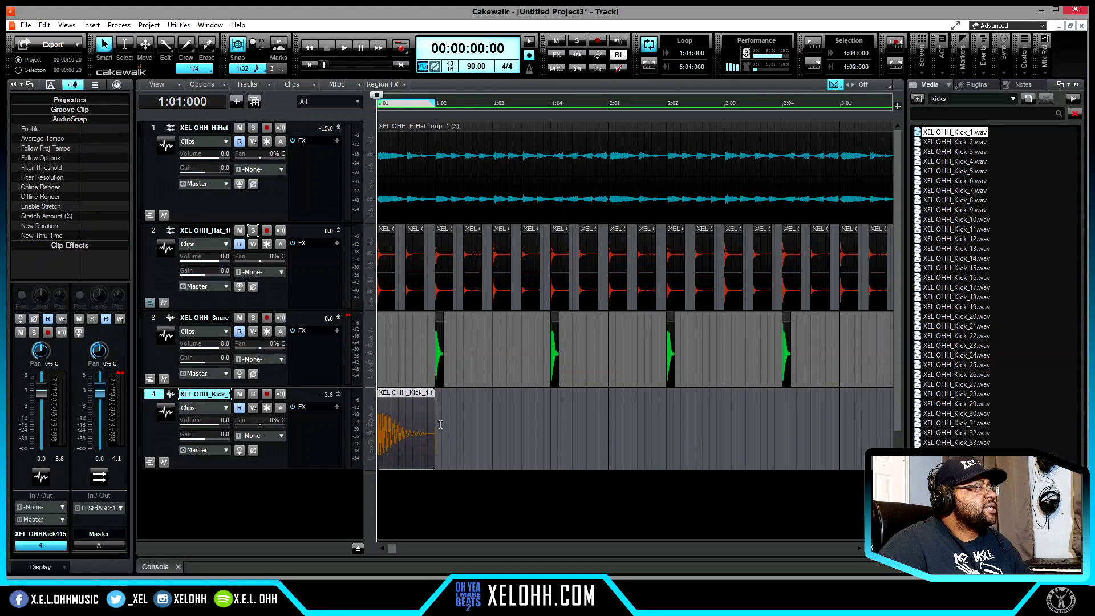
Step: Shorten the kick clip's end to a quarter of a beat and play it
drag(433, 426, 392, 437)
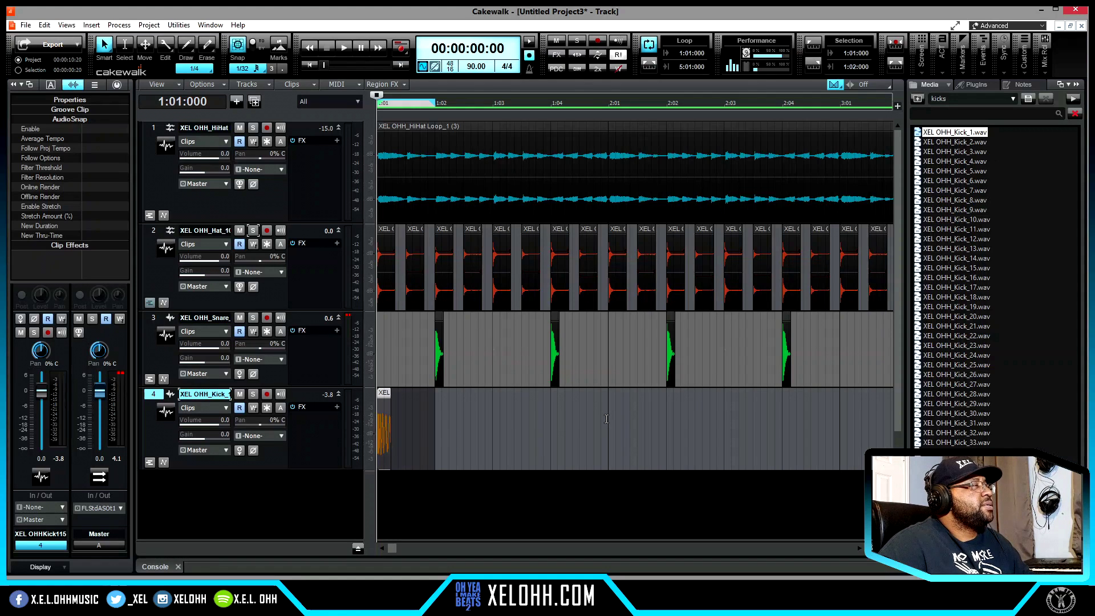
key(space)
key(space)
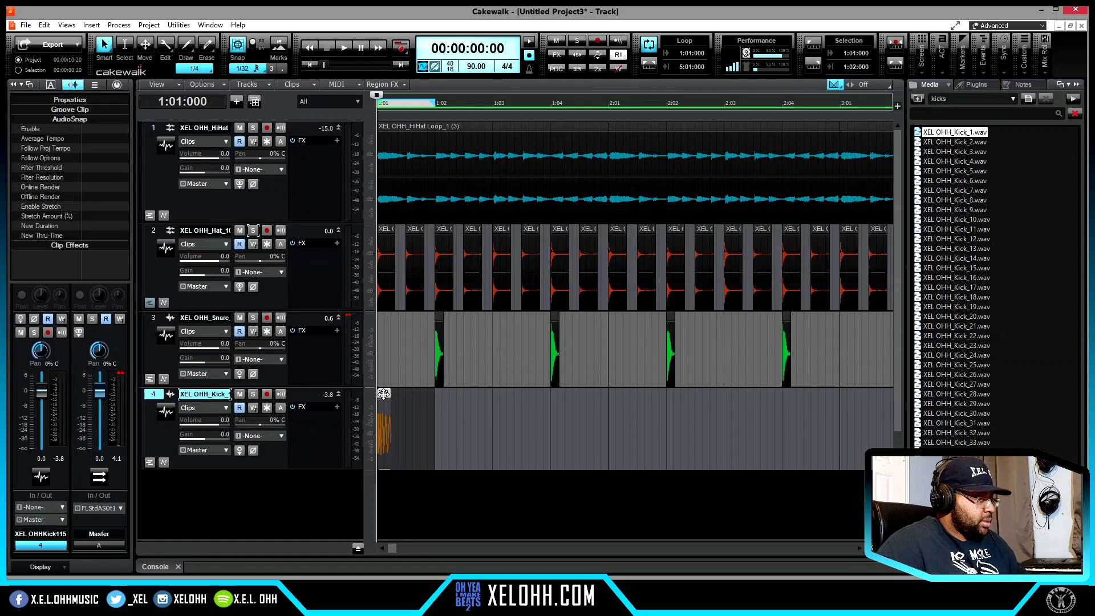
Step: Copy the kick to 1:03:480 and duplicate measure 1's two kicks three times to fill measures 2 to 4
drag(383, 394, 528, 399)
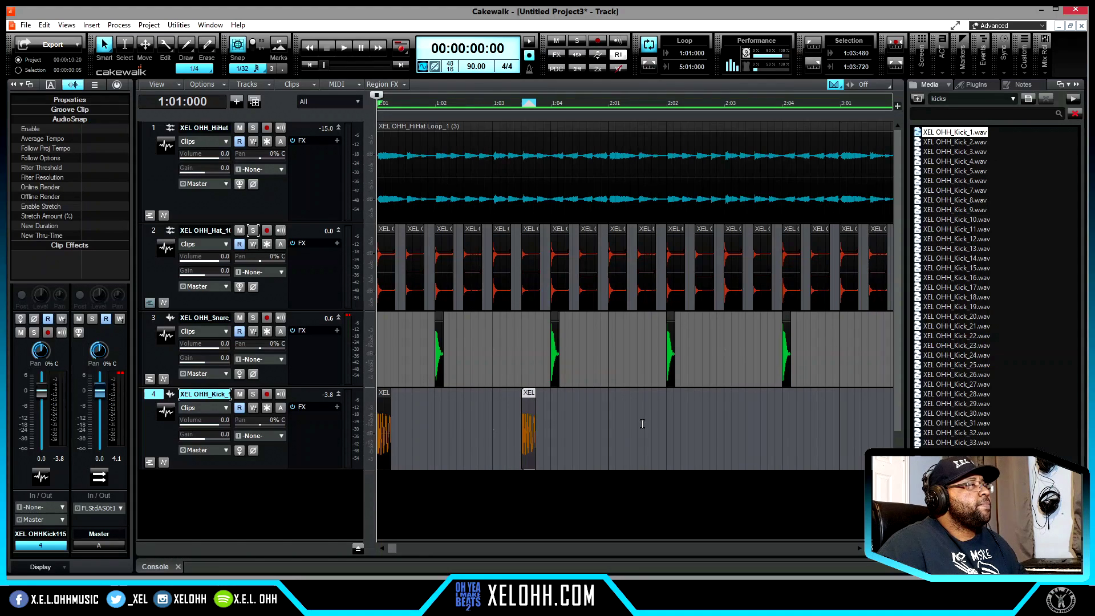
scroll(608, 419, down, 2)
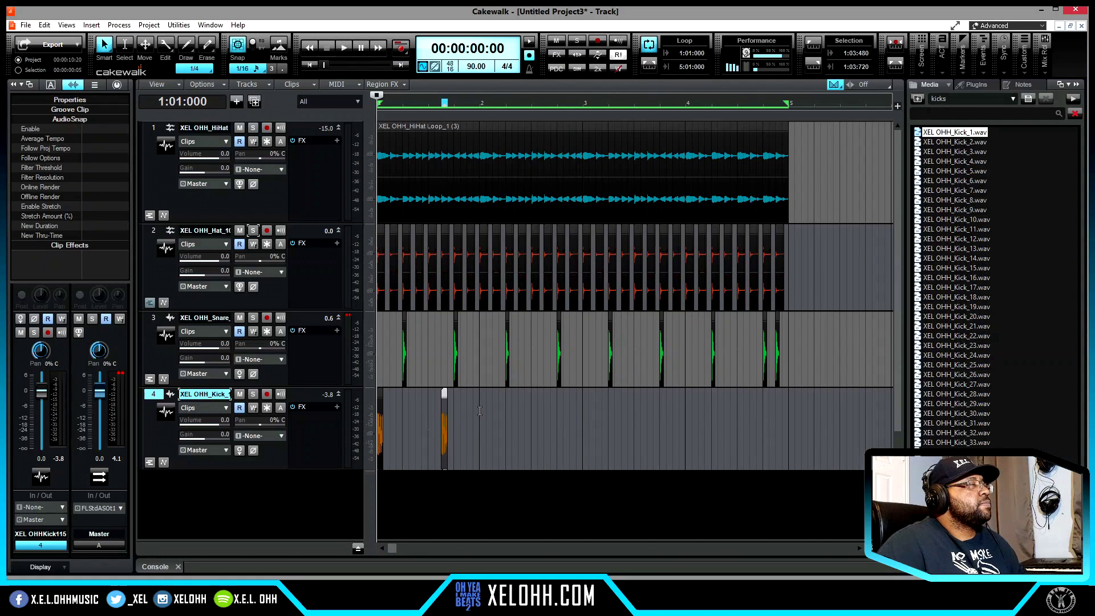
drag(480, 410, 357, 428)
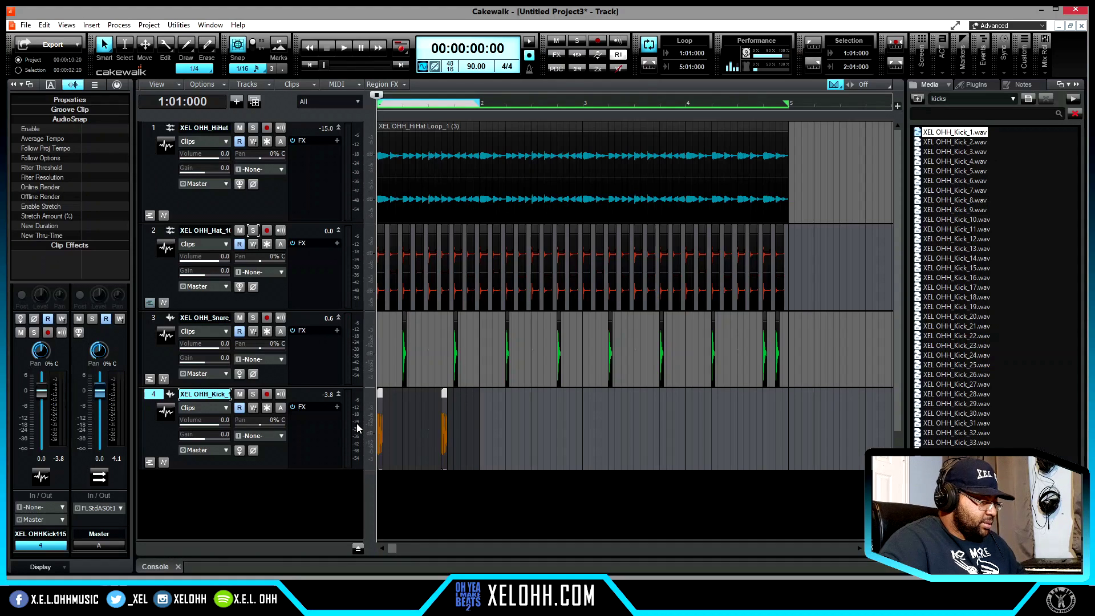
key(ctrl+d)
key(ctrl+d)
key(ctrl+d)
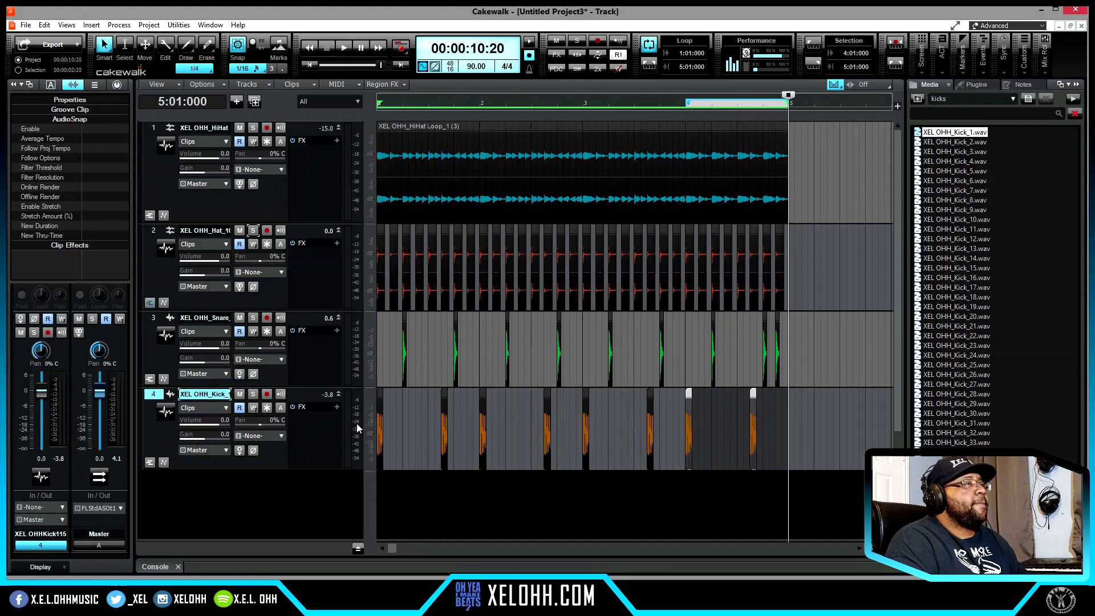
Step: Copy the last kick of measure 4 into beat 4 as two back-to-back hits, the second at 4:04:480
click(763, 395)
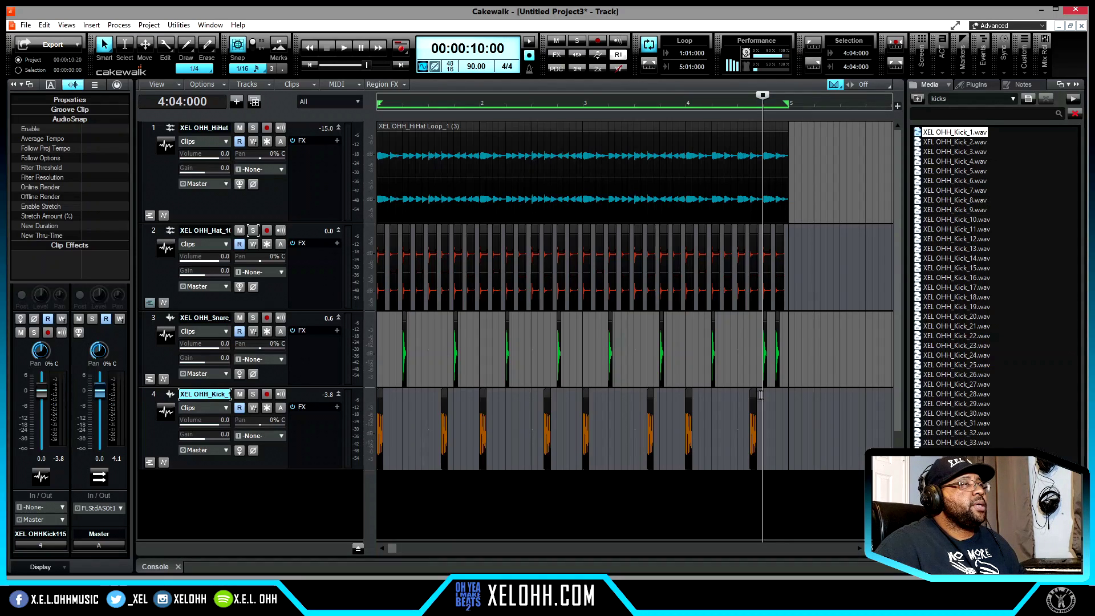
drag(753, 395, 778, 399)
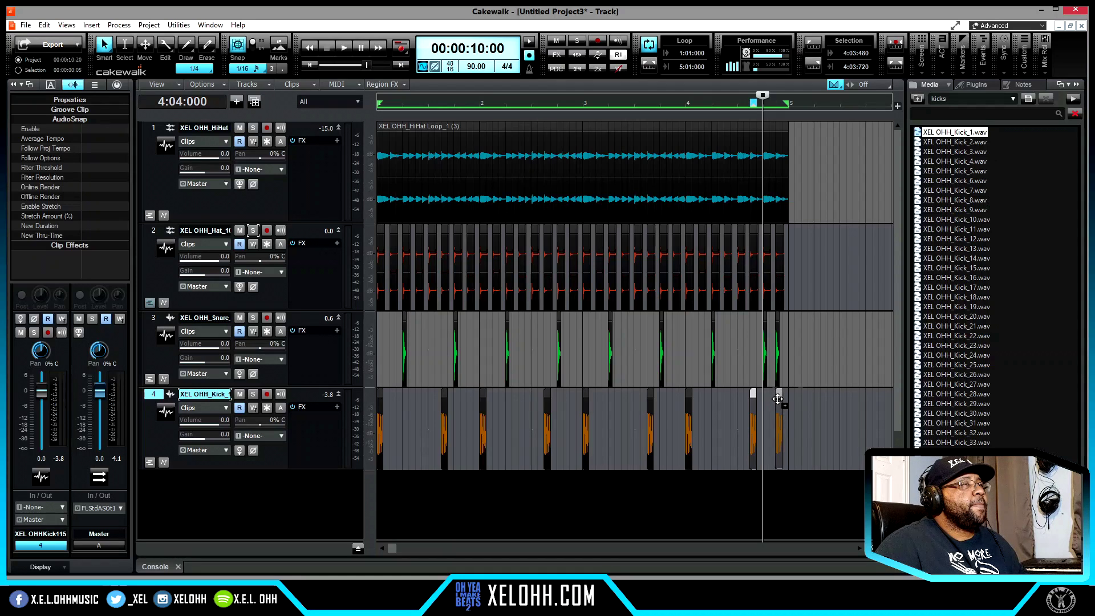
drag(777, 399, 779, 395)
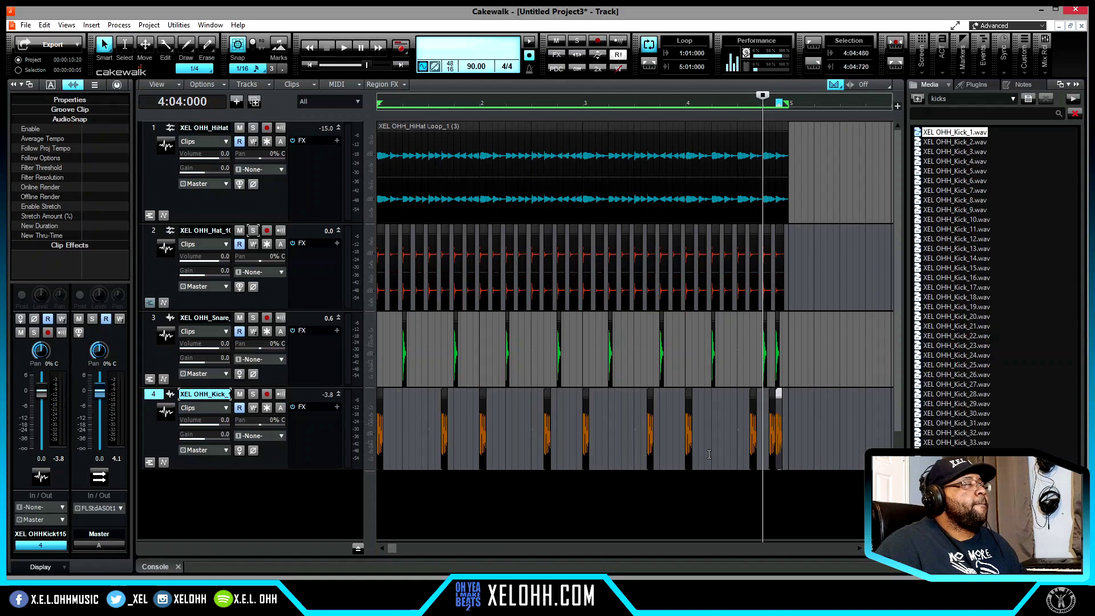
Step: Copy the kick at the start of measure 3 to 3:02:480 and play the project from the start
click(585, 396)
drag(584, 396, 602, 400)
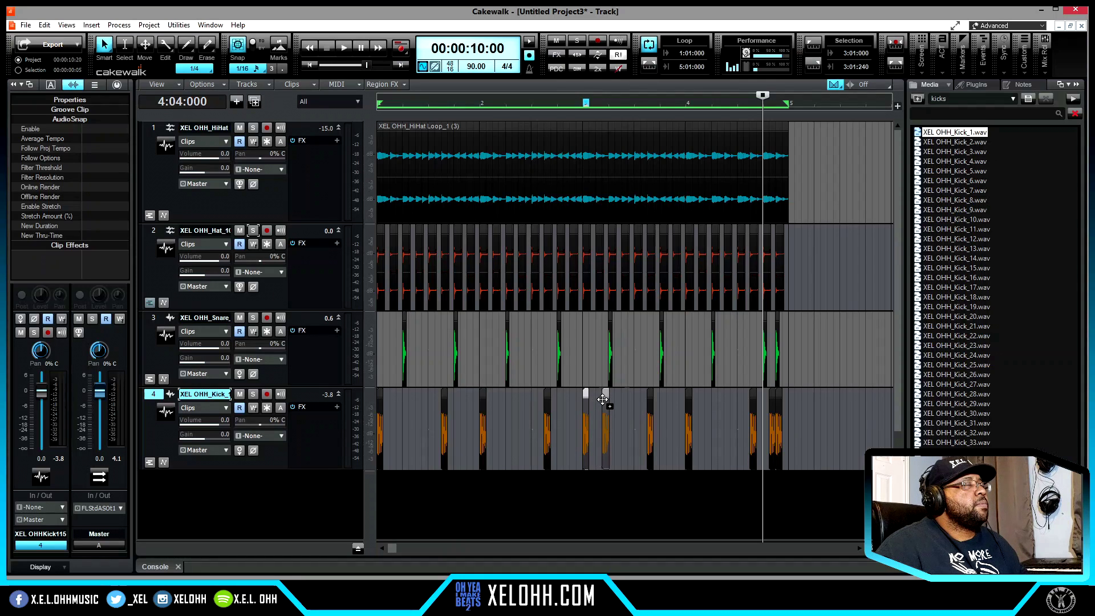
drag(602, 400, 623, 400)
key(w)
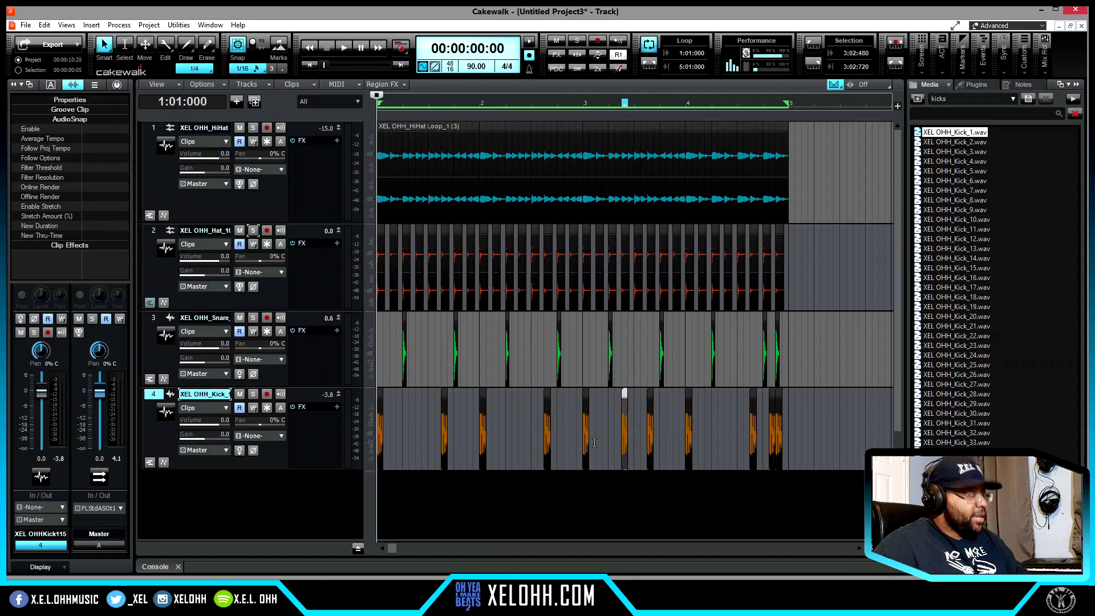
key(space)
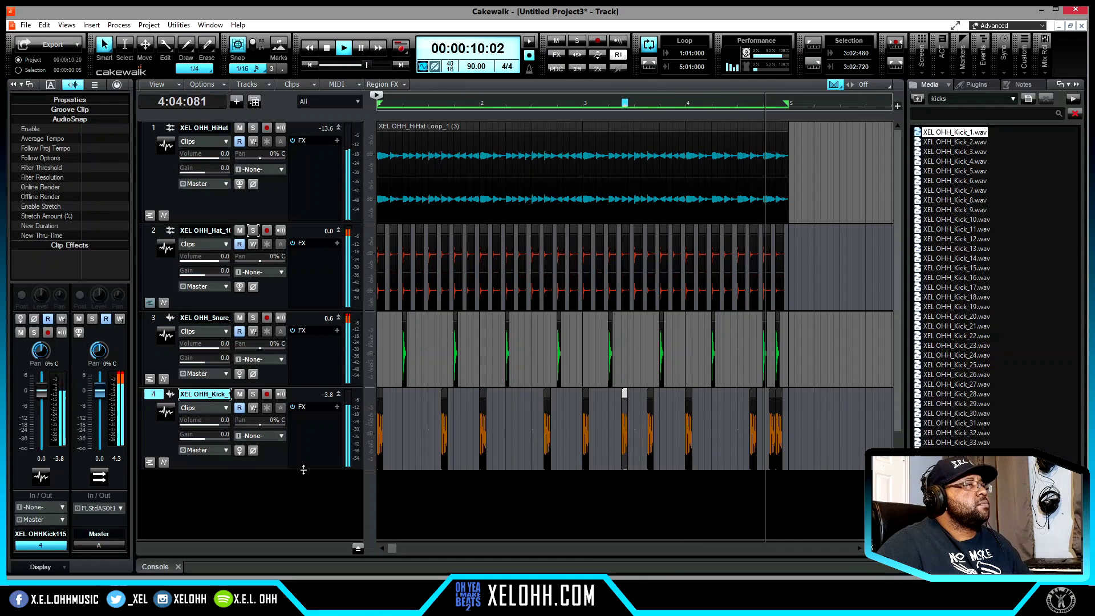
key(space)
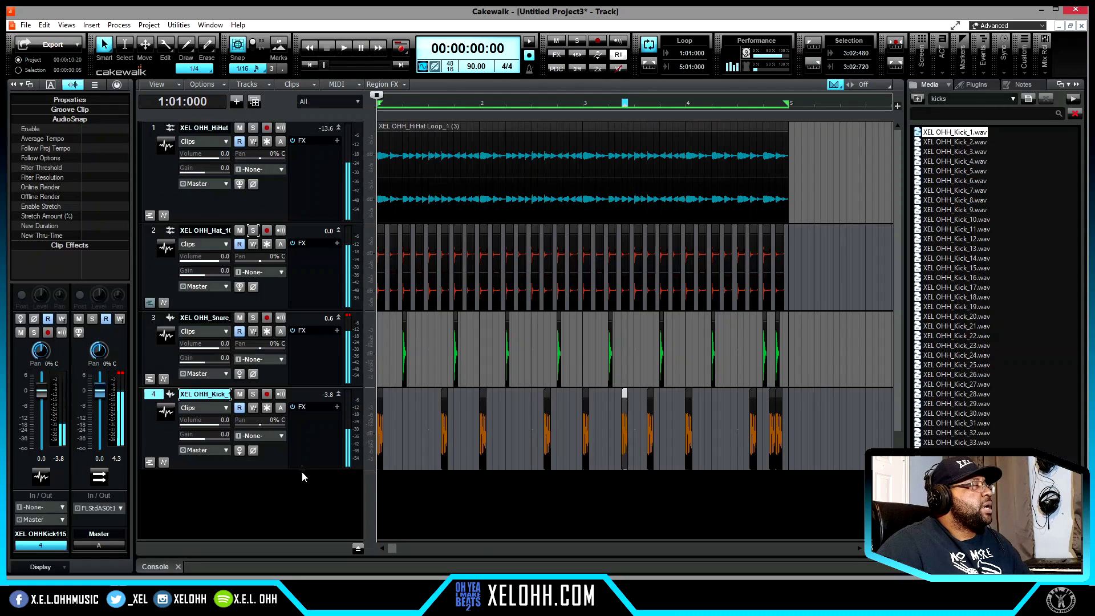
Step: Reduce the heights of the four existing tracks to make room below them
drag(303, 469, 314, 349)
drag(313, 311, 319, 266)
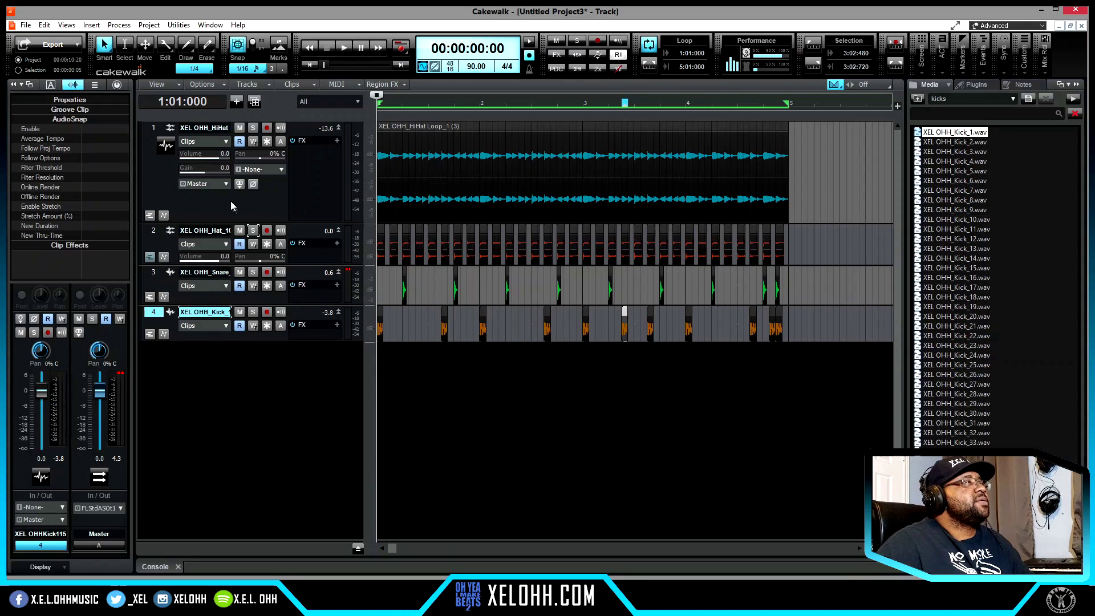
drag(259, 221, 263, 183)
Step: Browse the sample library to the Lofi folder of Chaos Hip Hop Melodies (BETA) in the Cymatics CHAOS Beta Pack
click(917, 100)
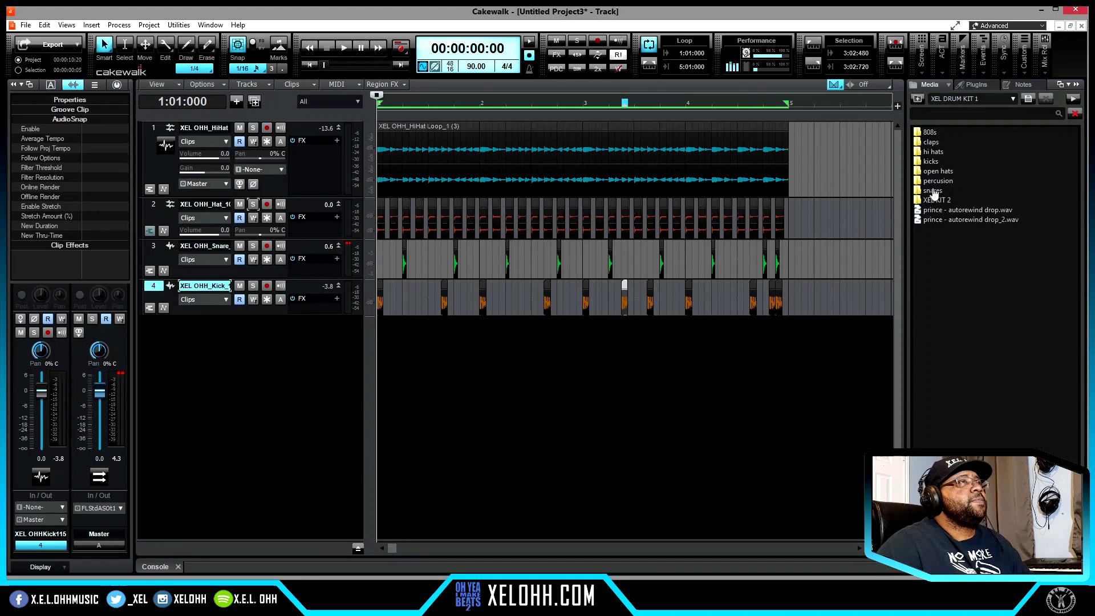
click(917, 99)
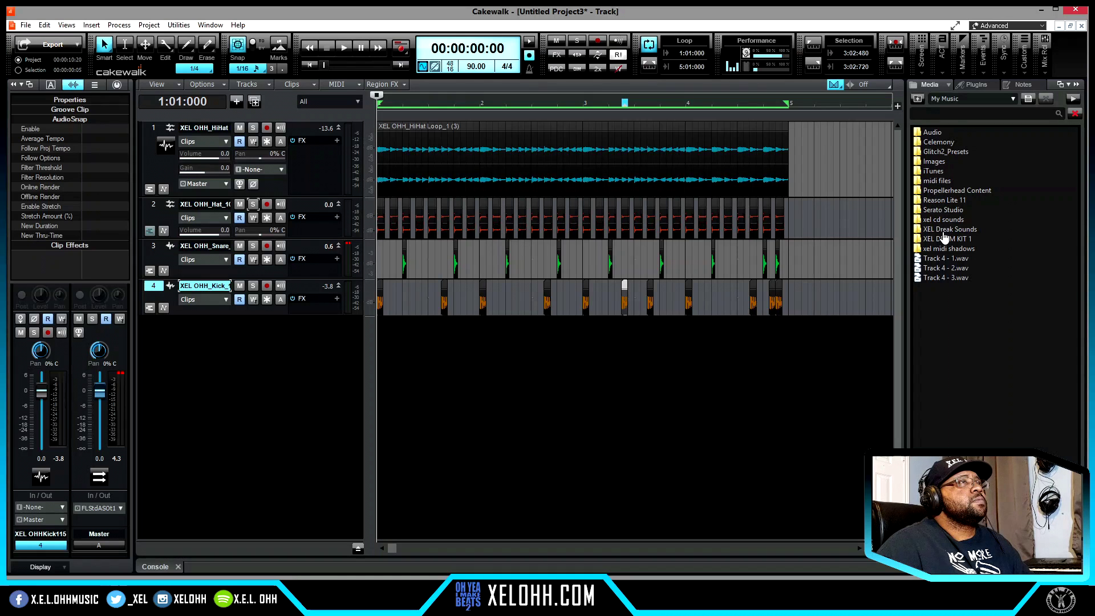
double_click(943, 232)
double_click(935, 190)
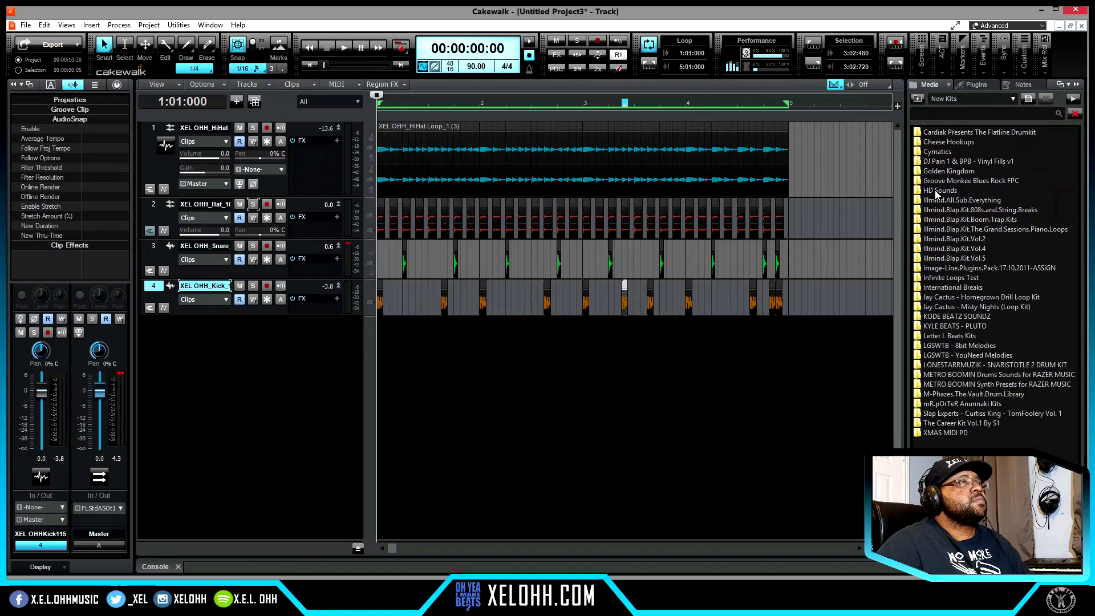
double_click(935, 152)
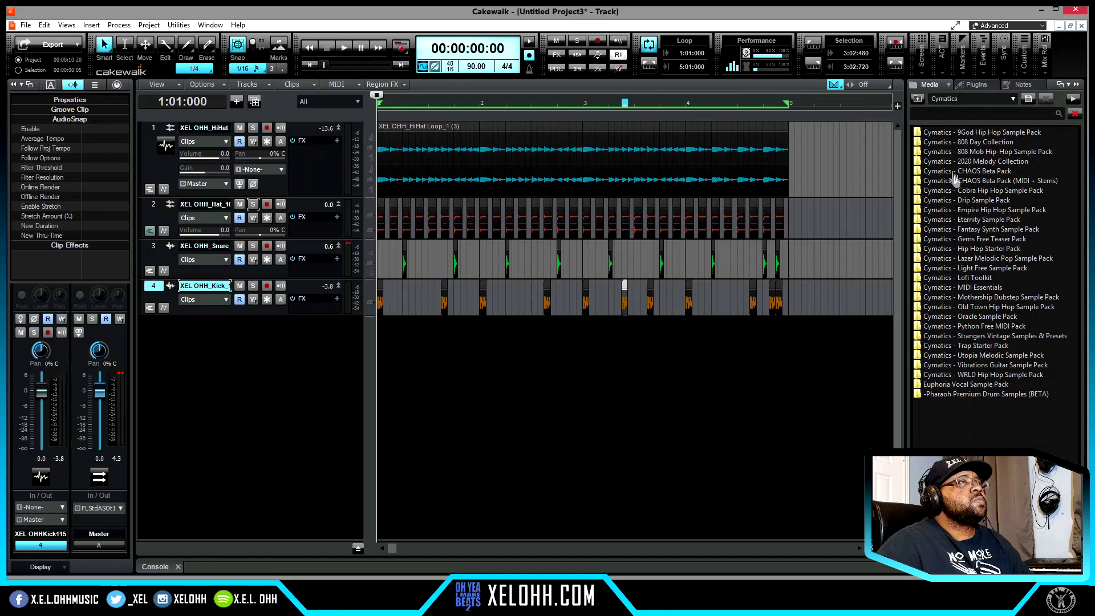
double_click(946, 174)
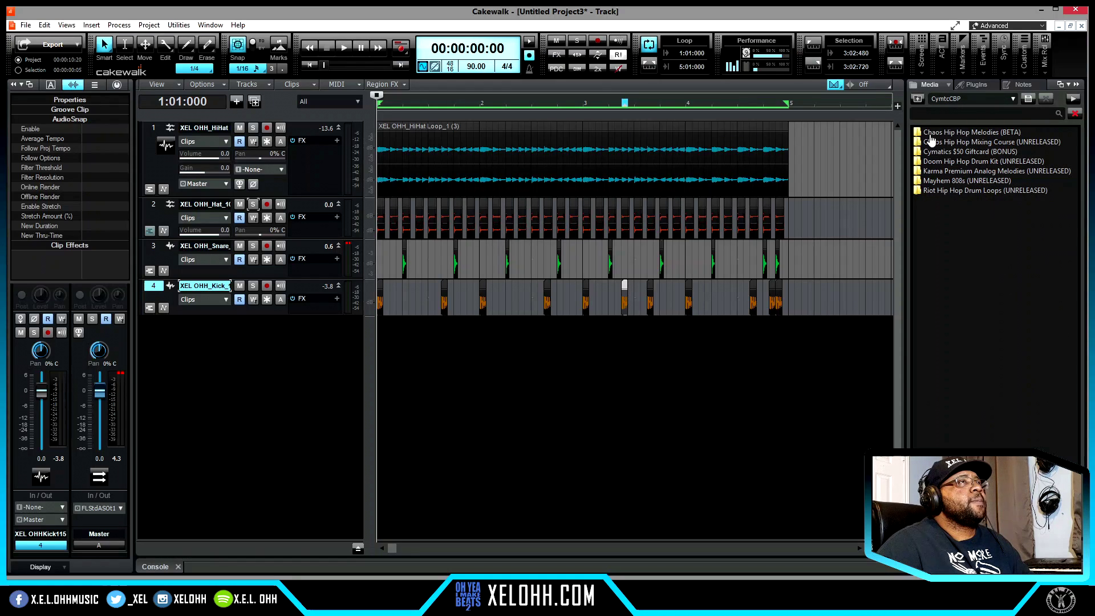
double_click(935, 135)
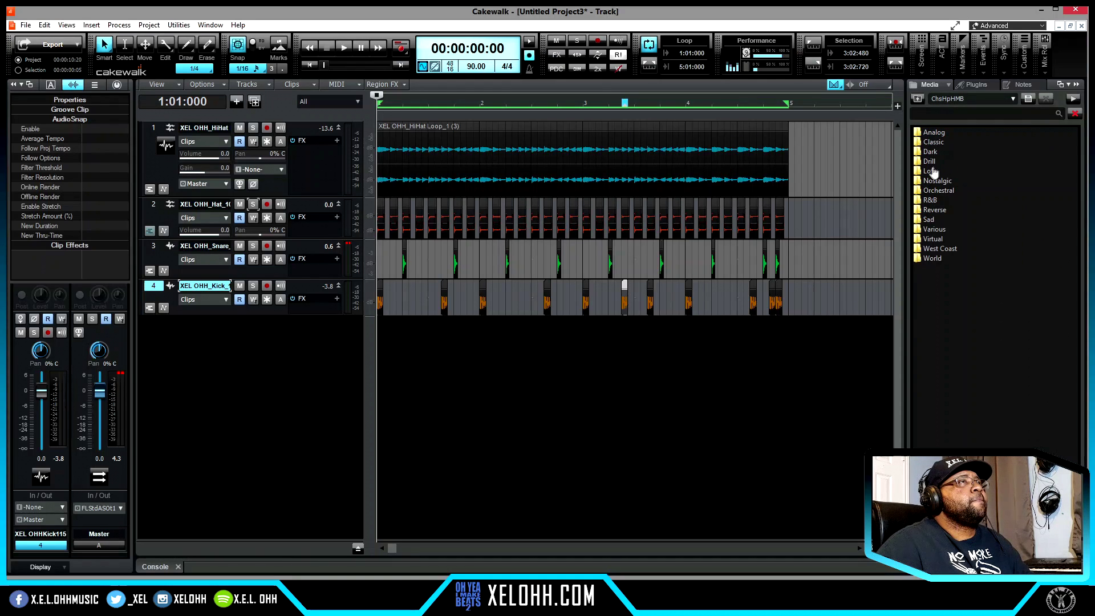
double_click(931, 170)
Step: Preview "Cymatics - Broken Record - 85 BPM A Min.wav", add it as a new track below the kick, and enlarge that track
click(944, 133)
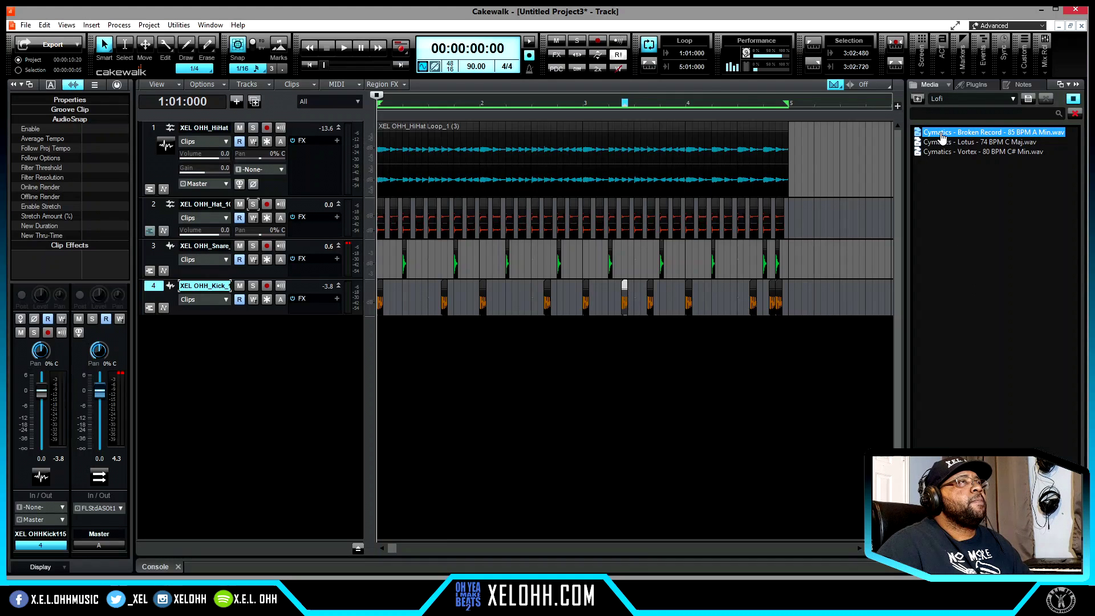
drag(943, 139, 295, 337)
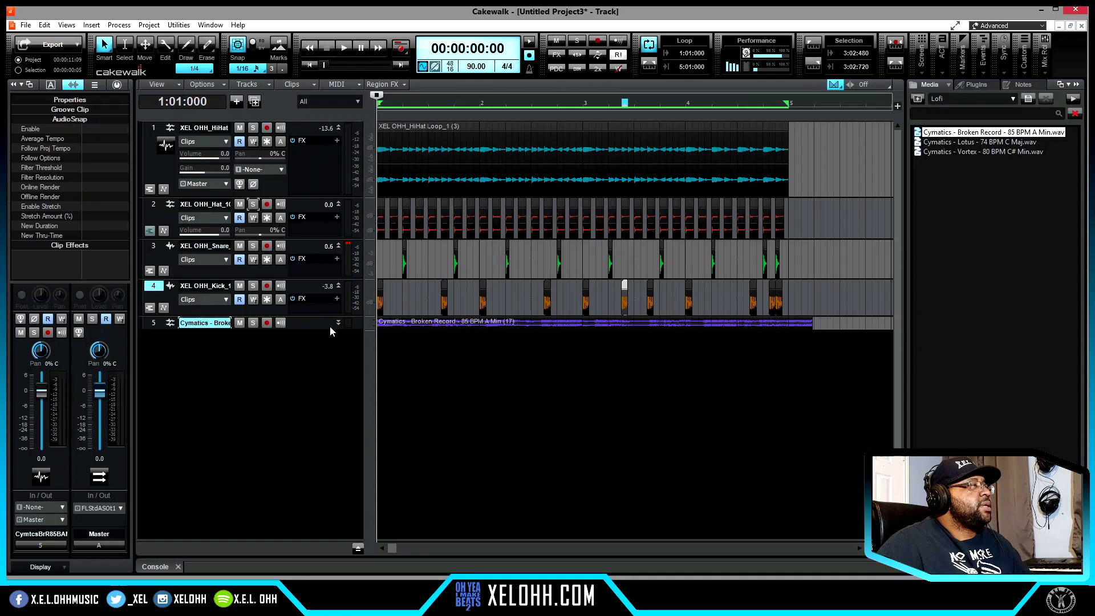
drag(267, 330, 266, 387)
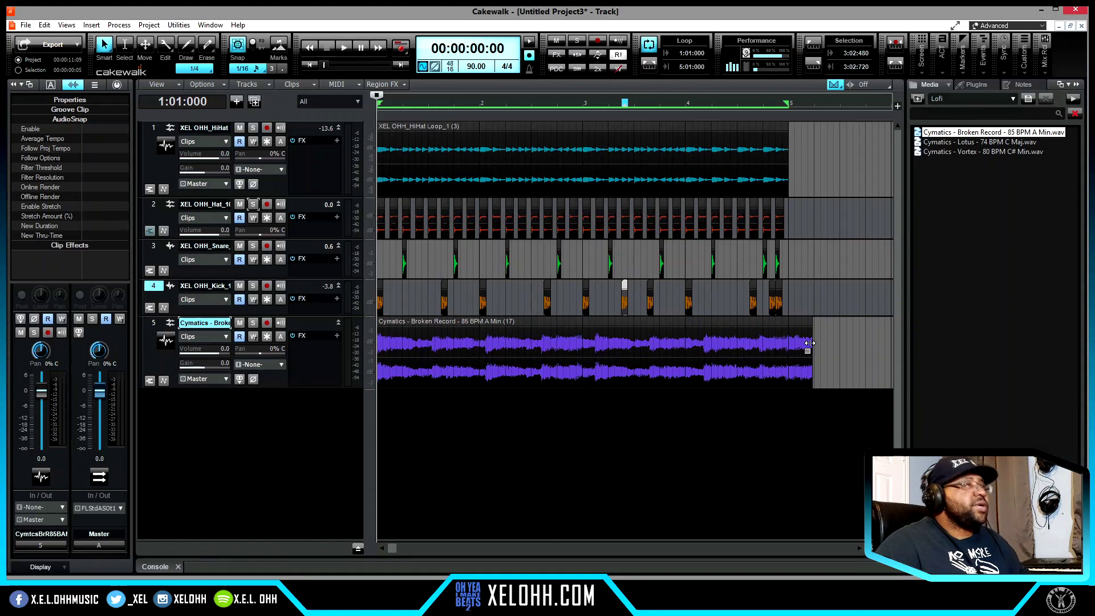
Step: Time-stretch the Broken Record clip to end at 5:01:000 and play it with the drums
drag(810, 343, 789, 343)
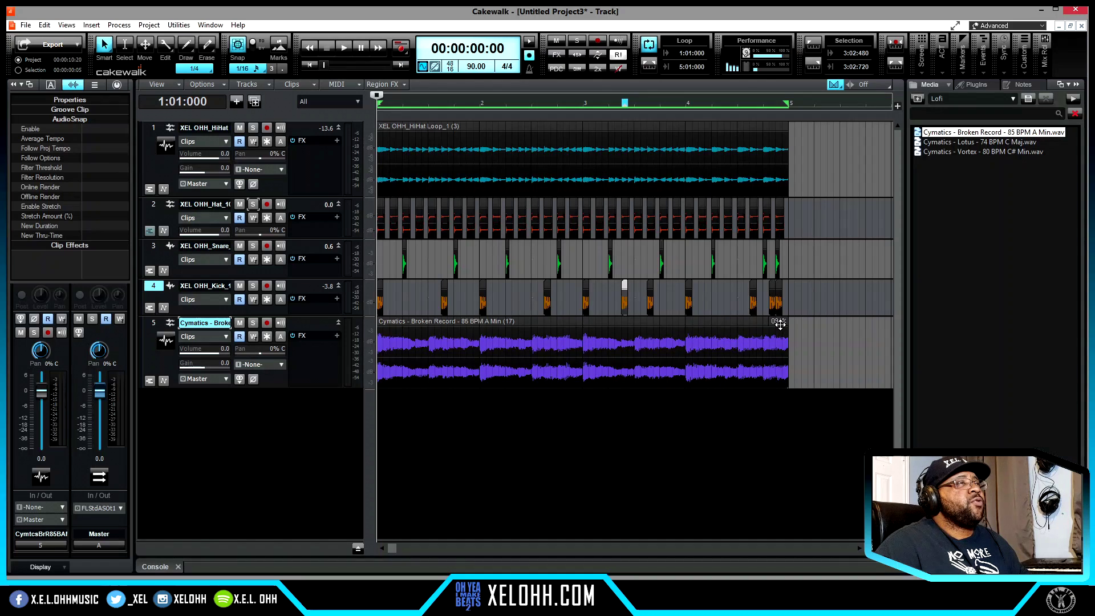
click(780, 323)
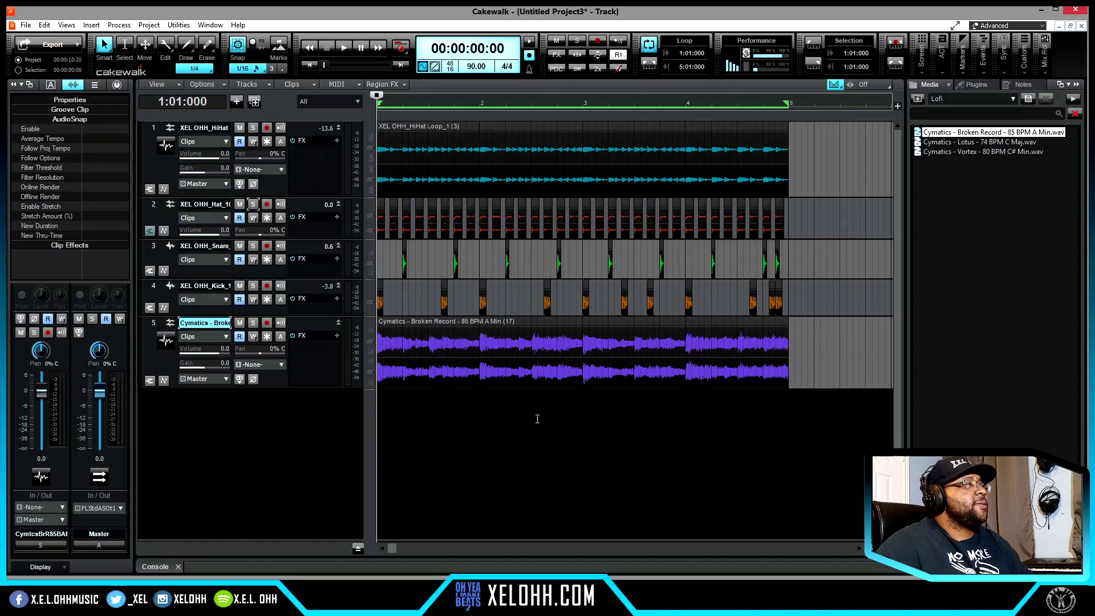
key(space)
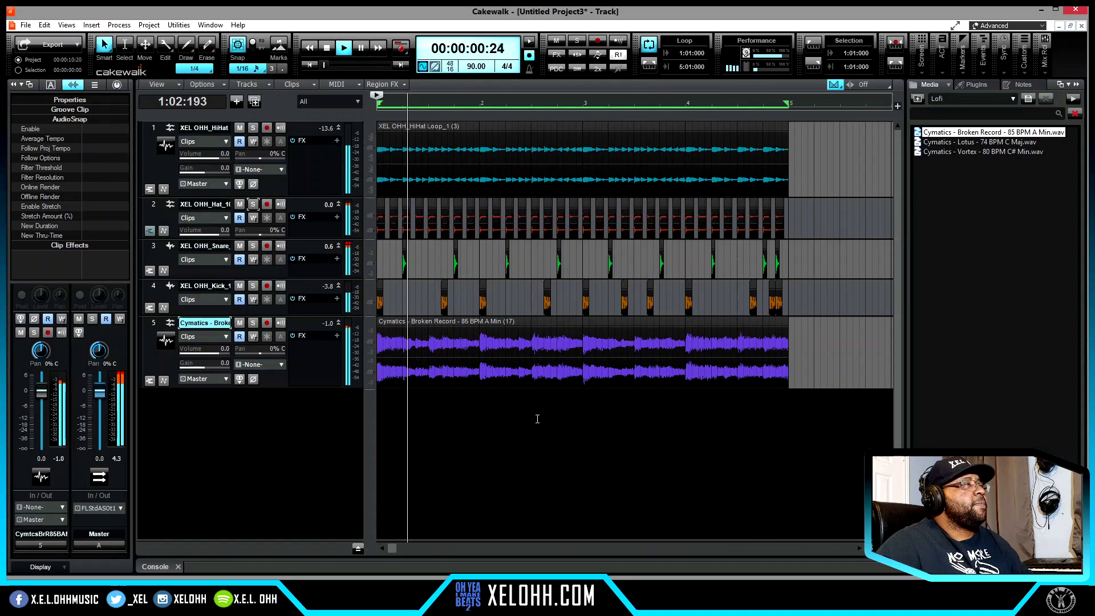
key(space)
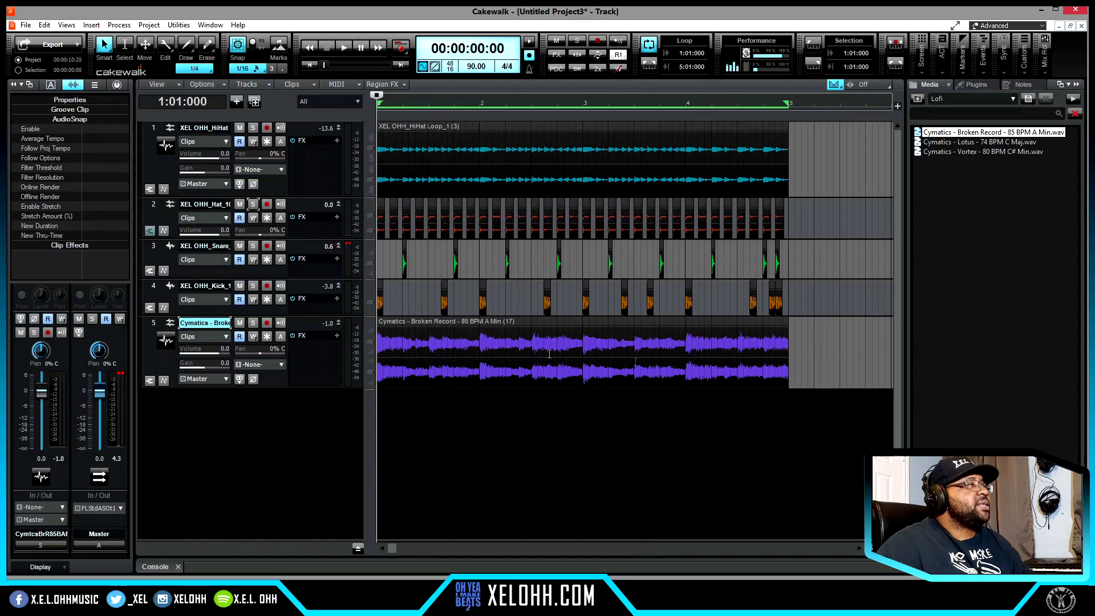
Step: Transpose the Broken Record clip's audio using the Elastique Pro type and play the project
click(530, 327)
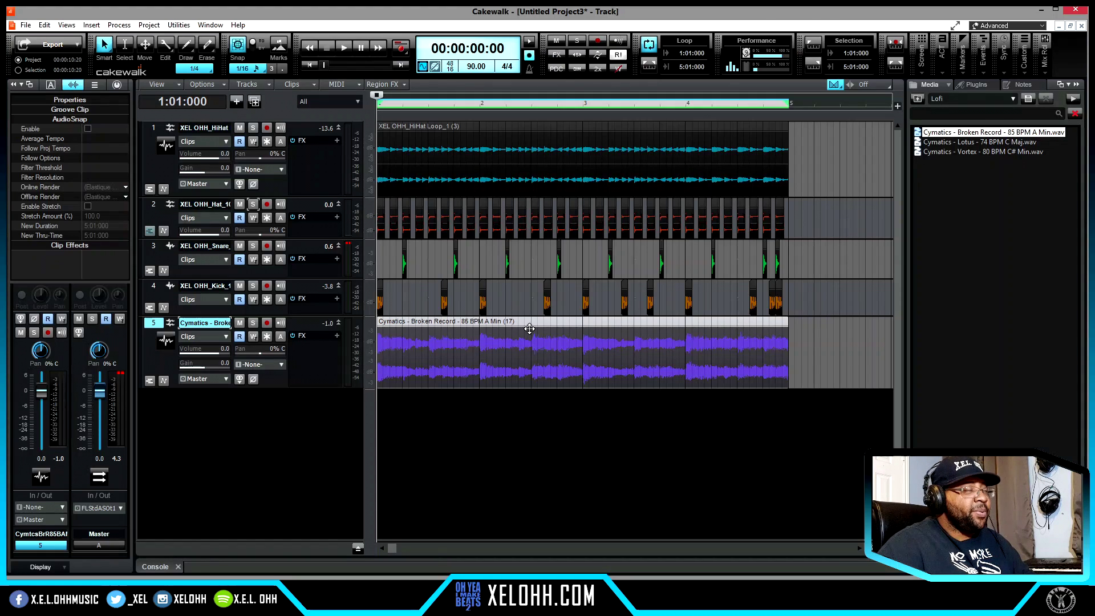
key(t)
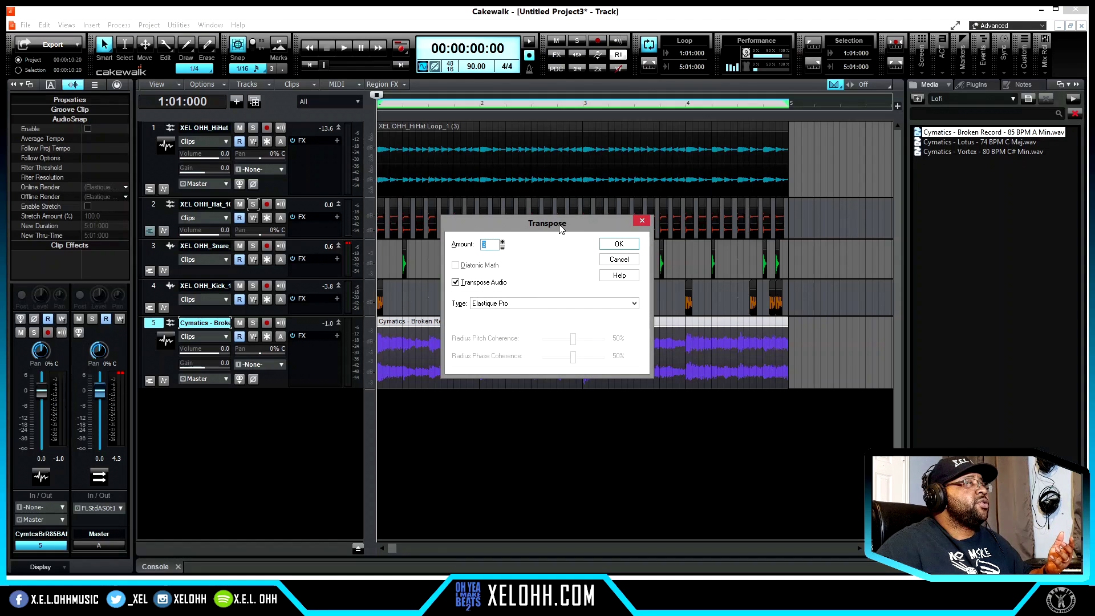
click(642, 220)
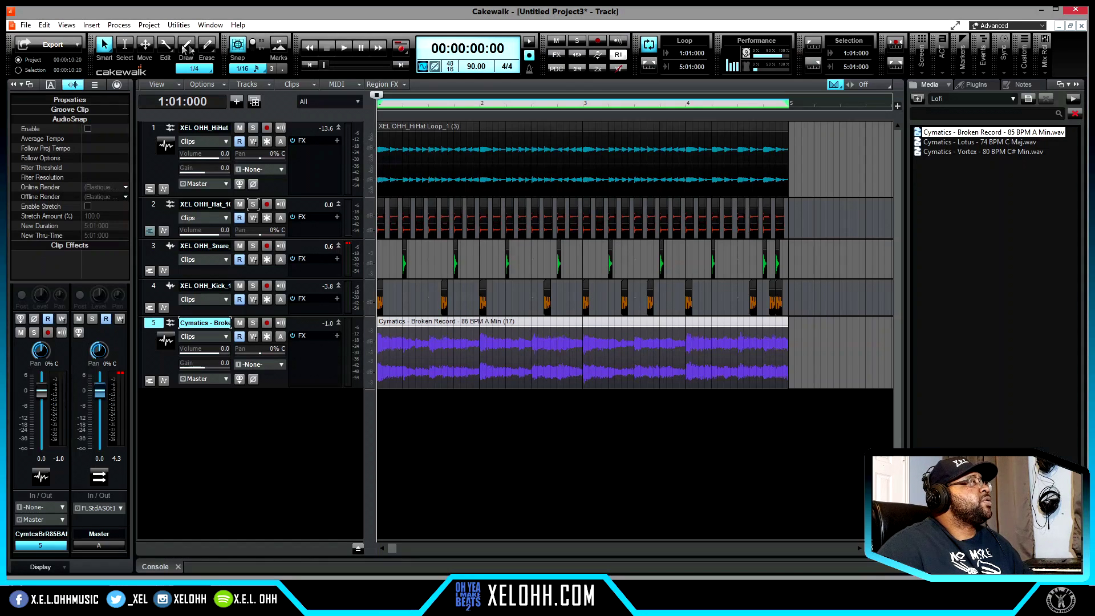
click(119, 25)
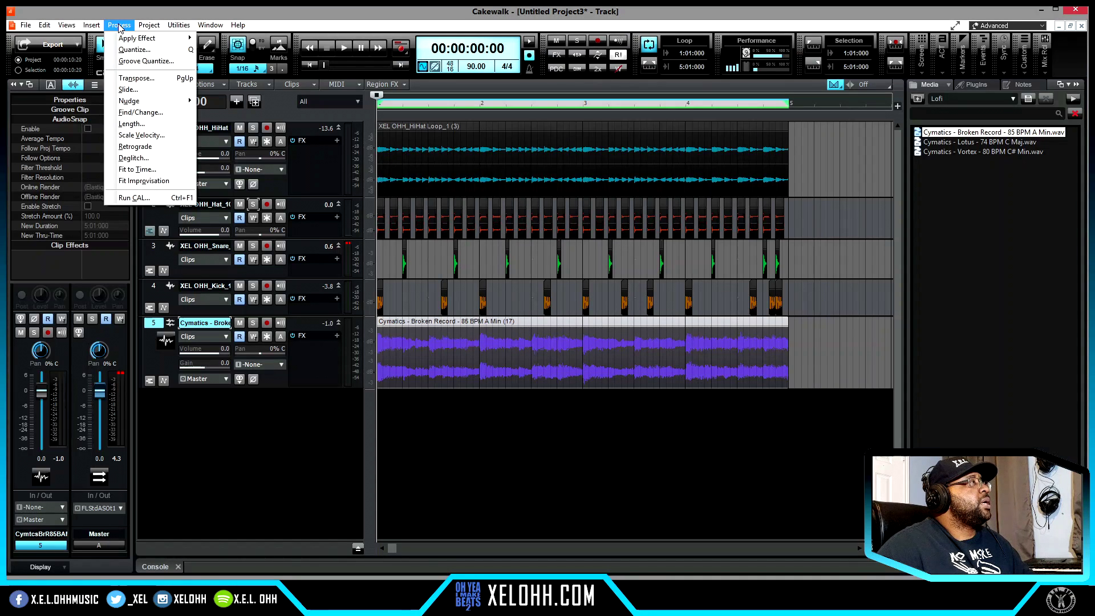
click(136, 78)
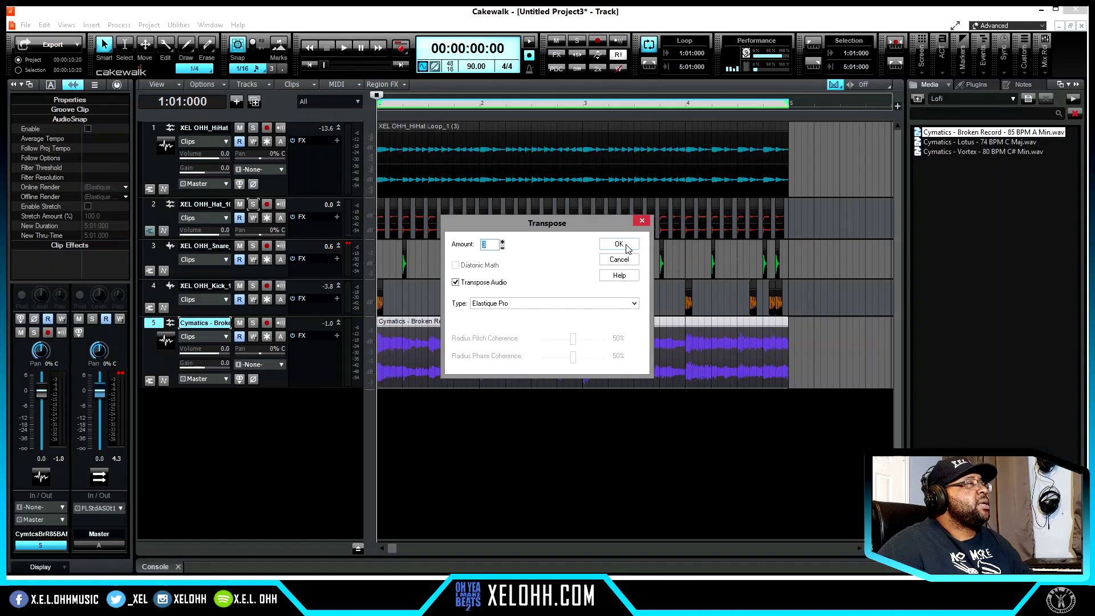
click(503, 248)
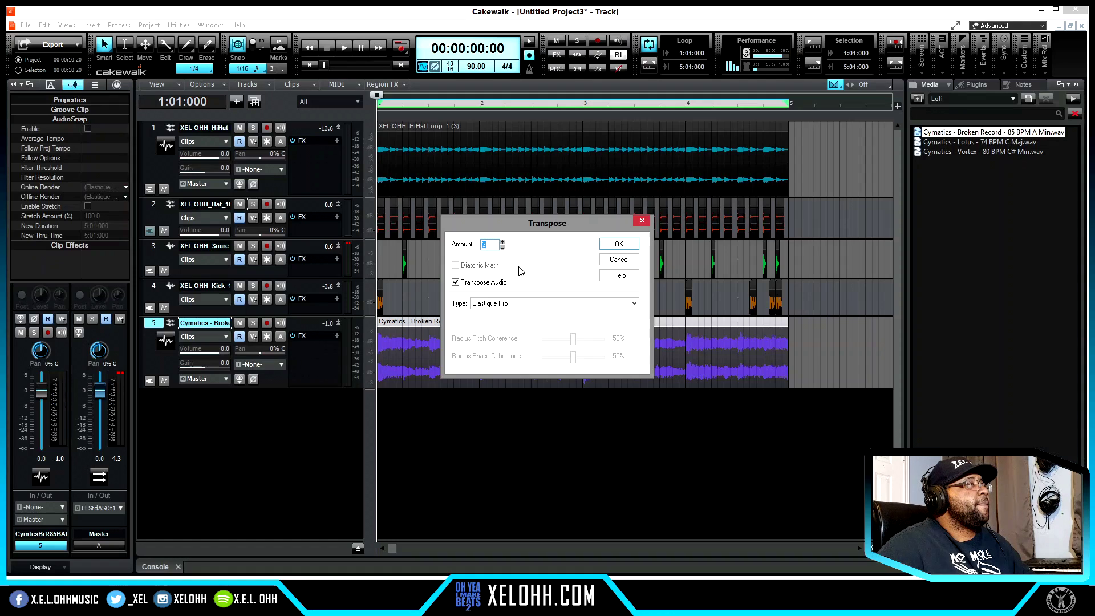
click(621, 244)
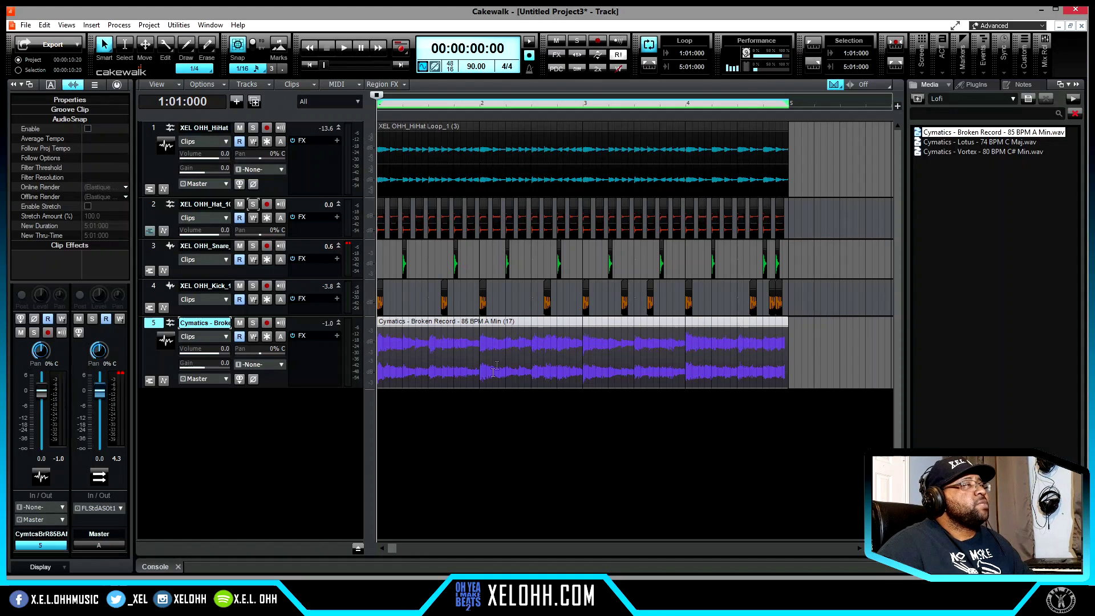
key(space)
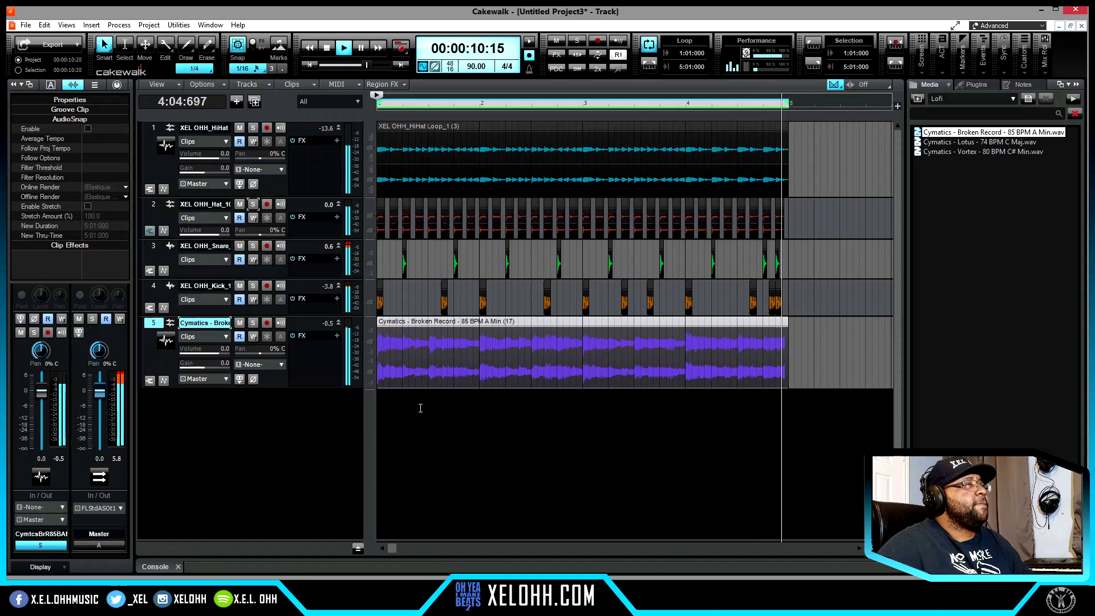
key(space)
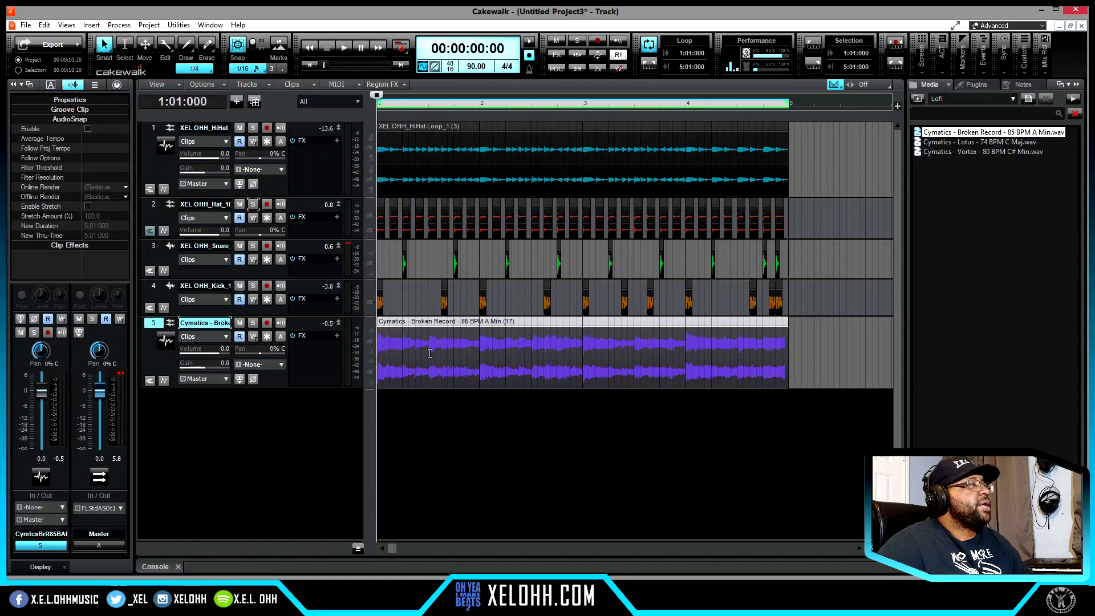
Step: Split the Broken Record clip at 1:03:000 and 2:01:000
click(429, 353)
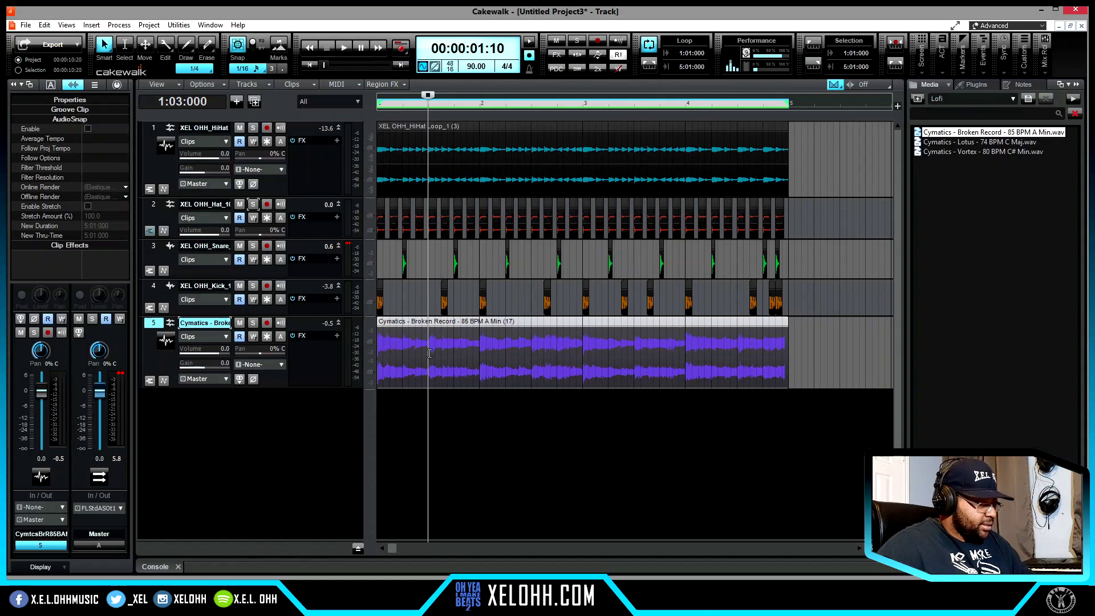
key(s)
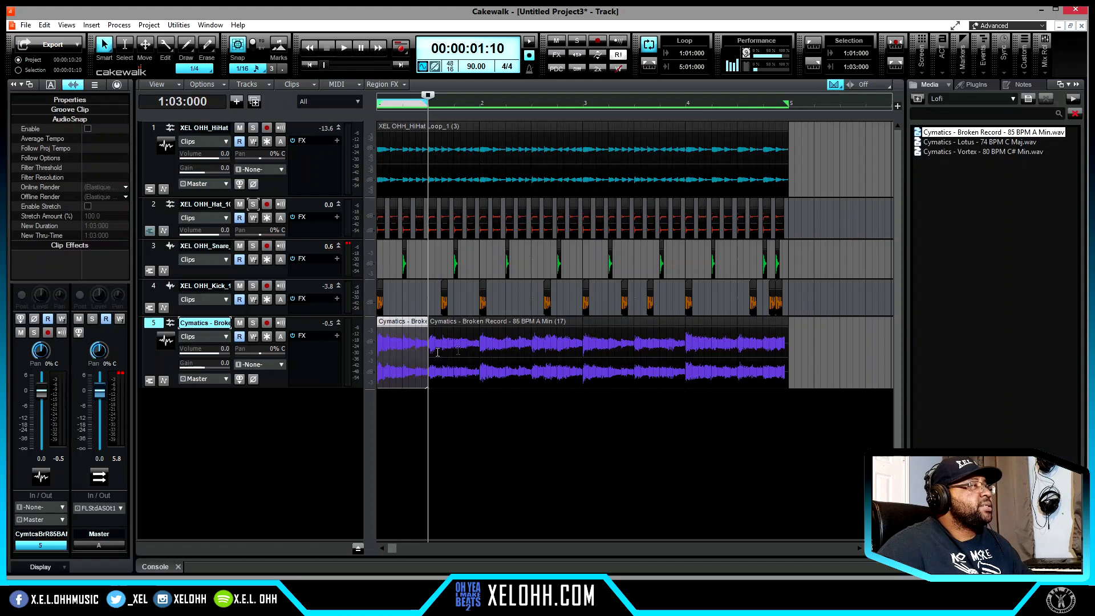
click(479, 354)
key(s)
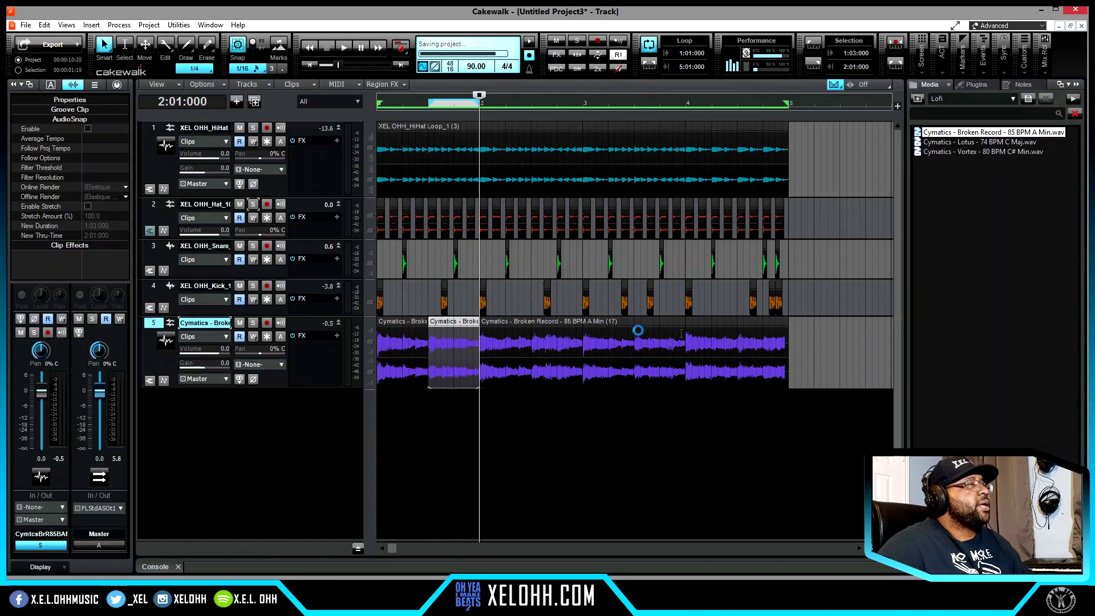
Step: Split the melody at 4:03:000, replace its final half measure with a copy of the 1:03:000 piece, and return to the start
click(739, 342)
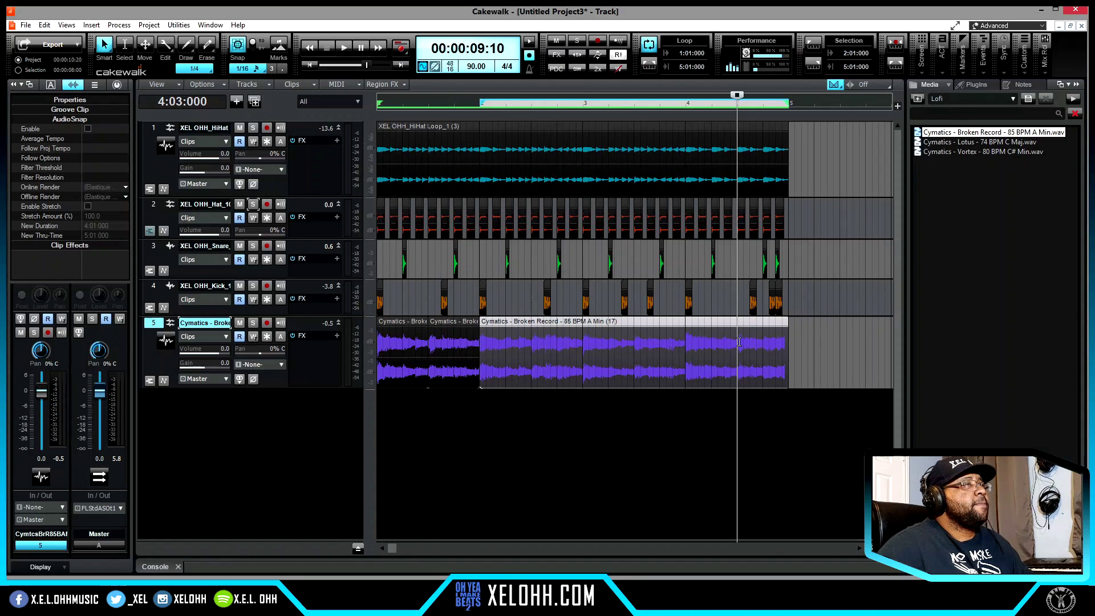
key(s)
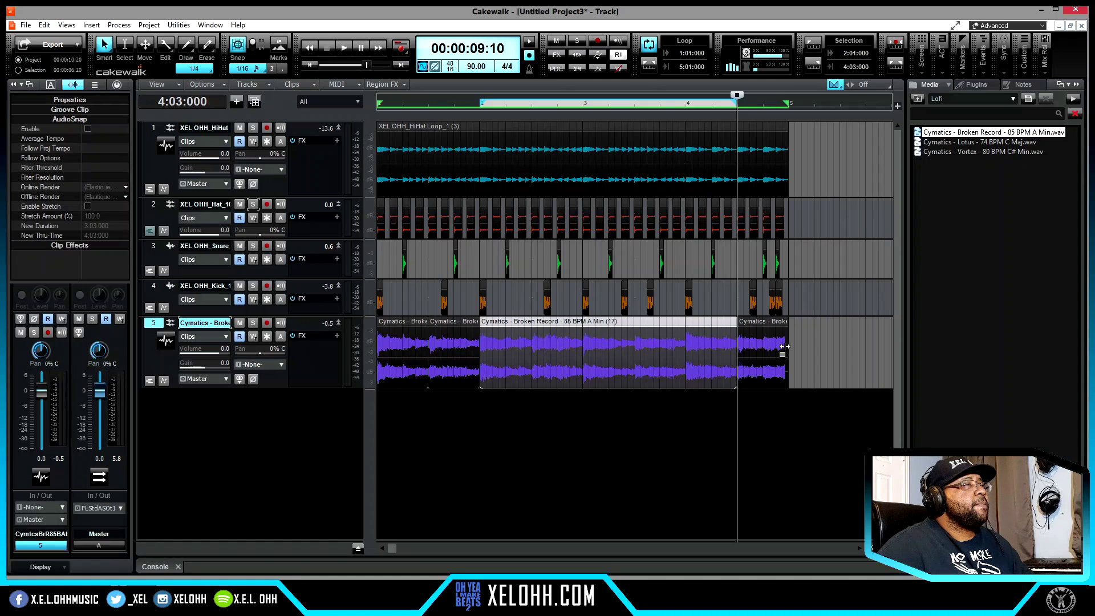
click(759, 322)
key(Delete)
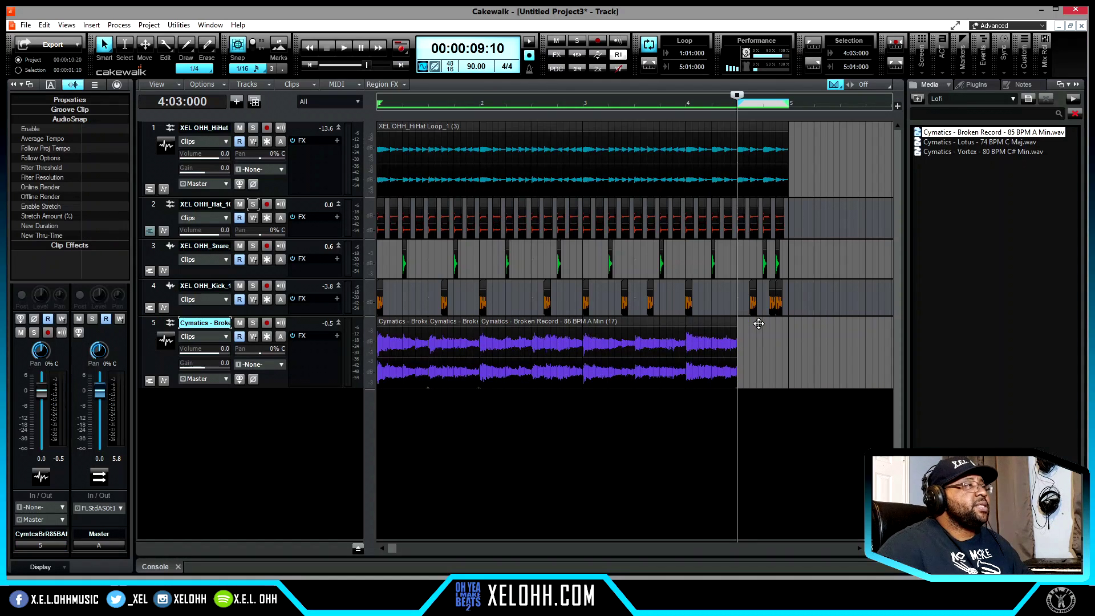
drag(451, 324, 761, 349)
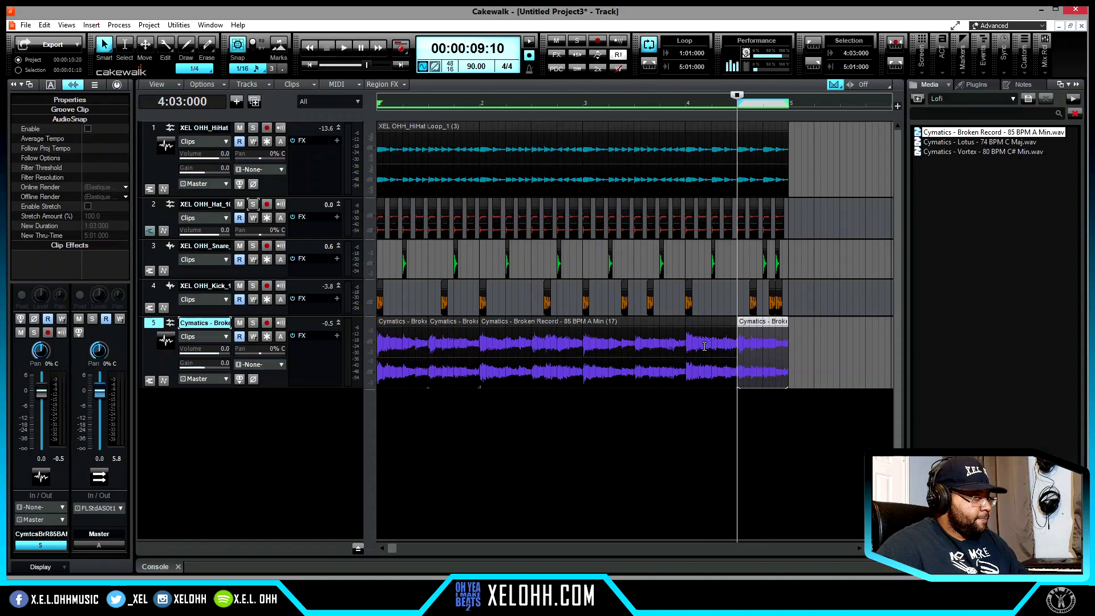
key(w)
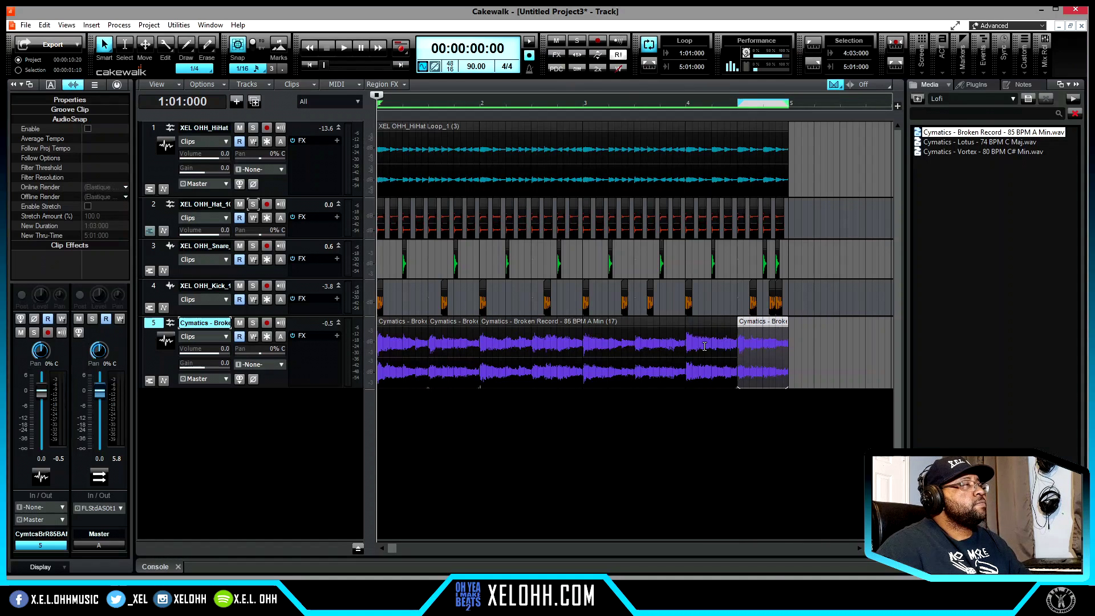
Step: Play the project, shorten the final melody piece to end at 4:04:000, and duplicate it to fill up to 5:01:000
key(space)
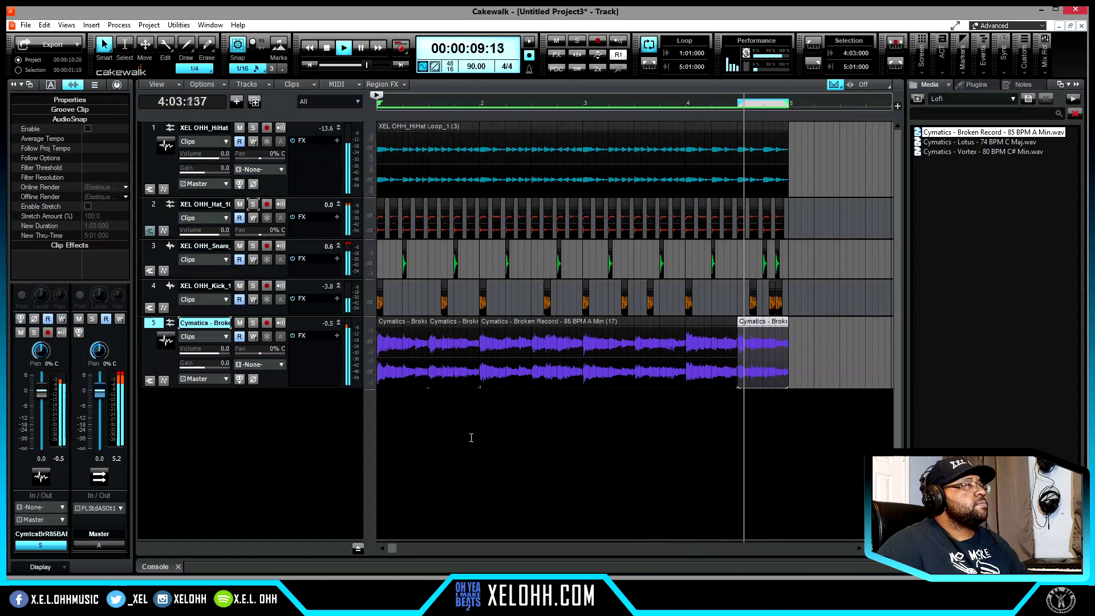
key(space)
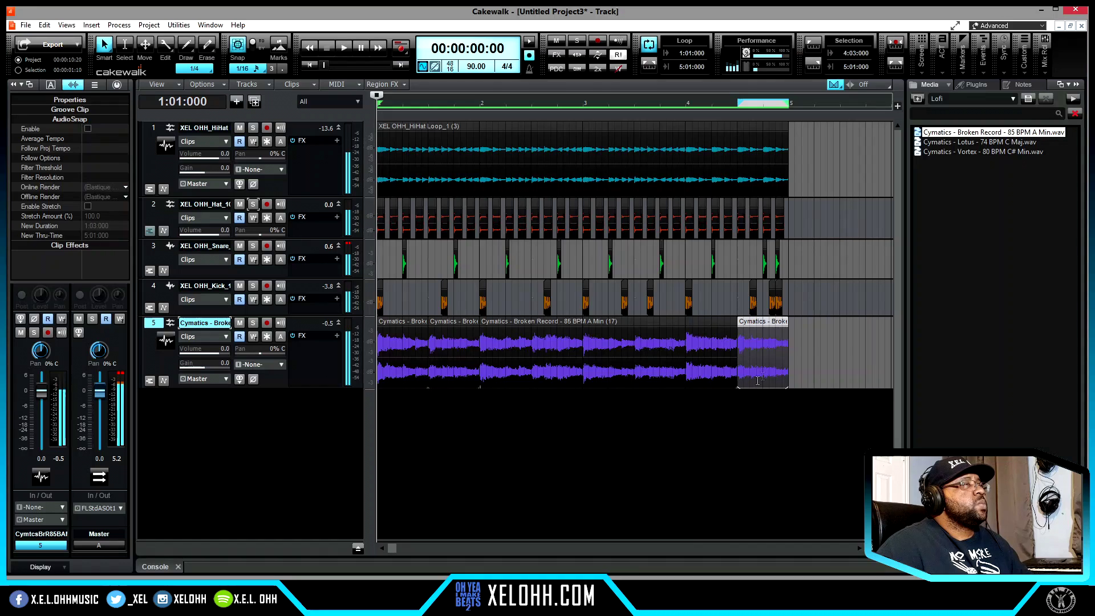
drag(787, 349, 763, 351)
click(749, 324)
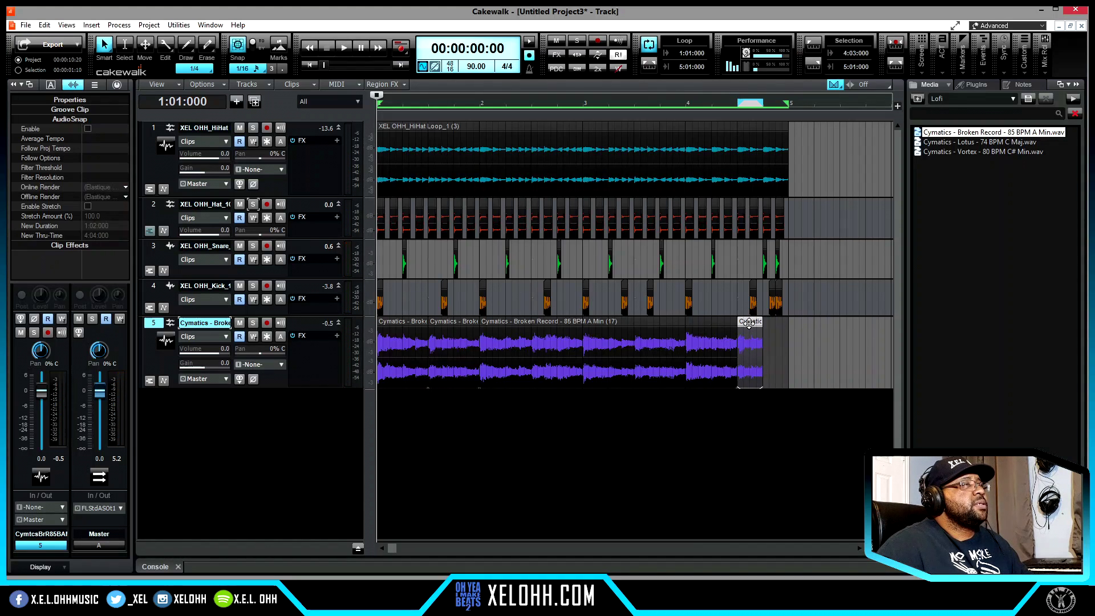
key(ctrl+d)
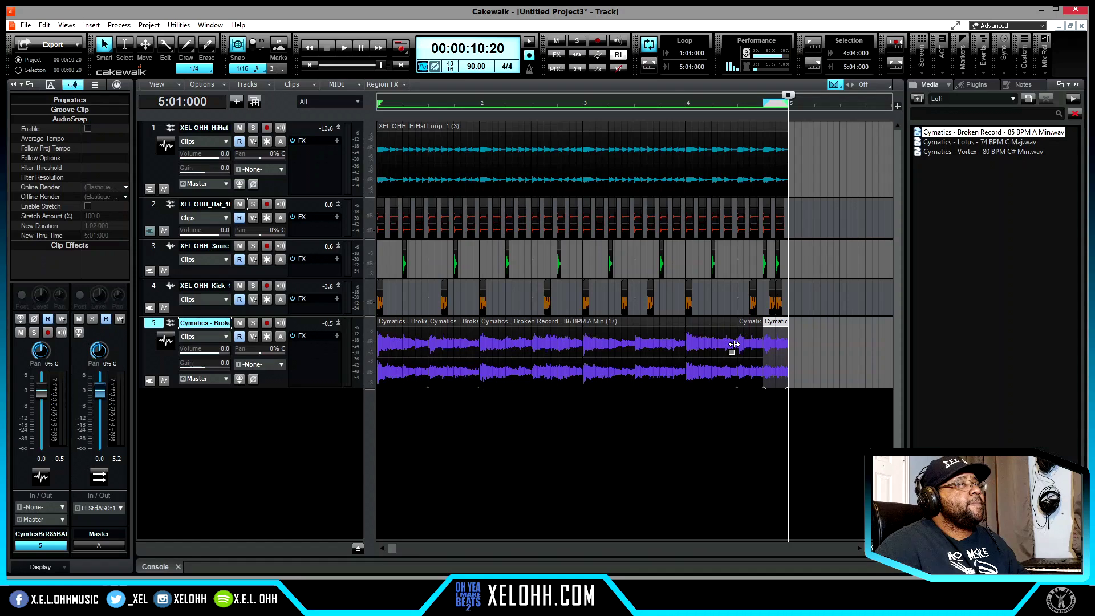
Step: Trim the long melody clip to end at 4:01:480, split it at 4:01:000, and repeat the half-beat piece three times up to 4:03:000
drag(734, 343, 701, 343)
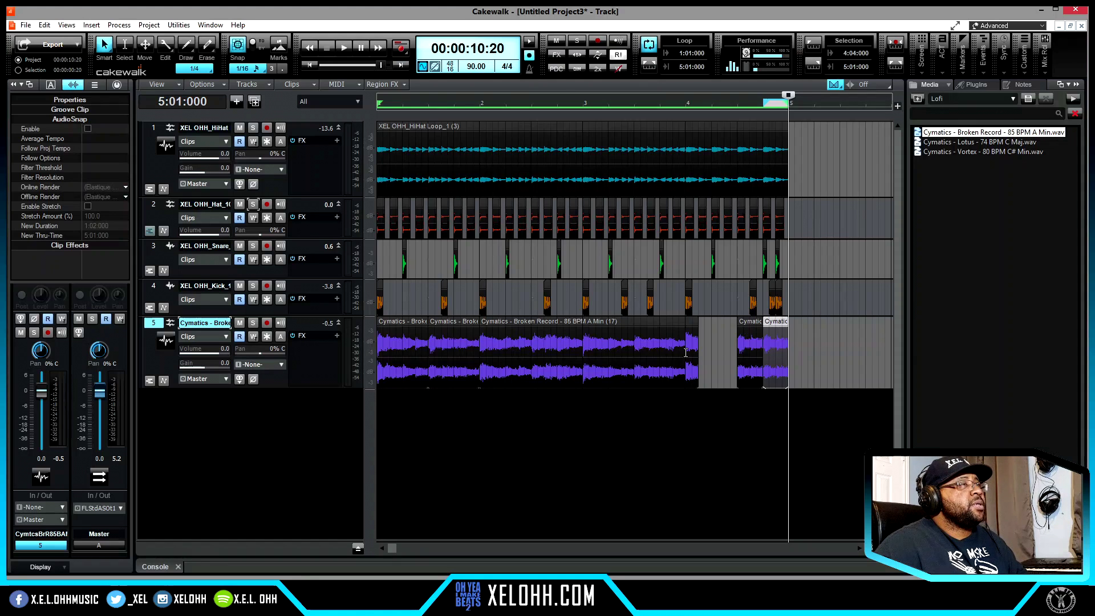
click(686, 353)
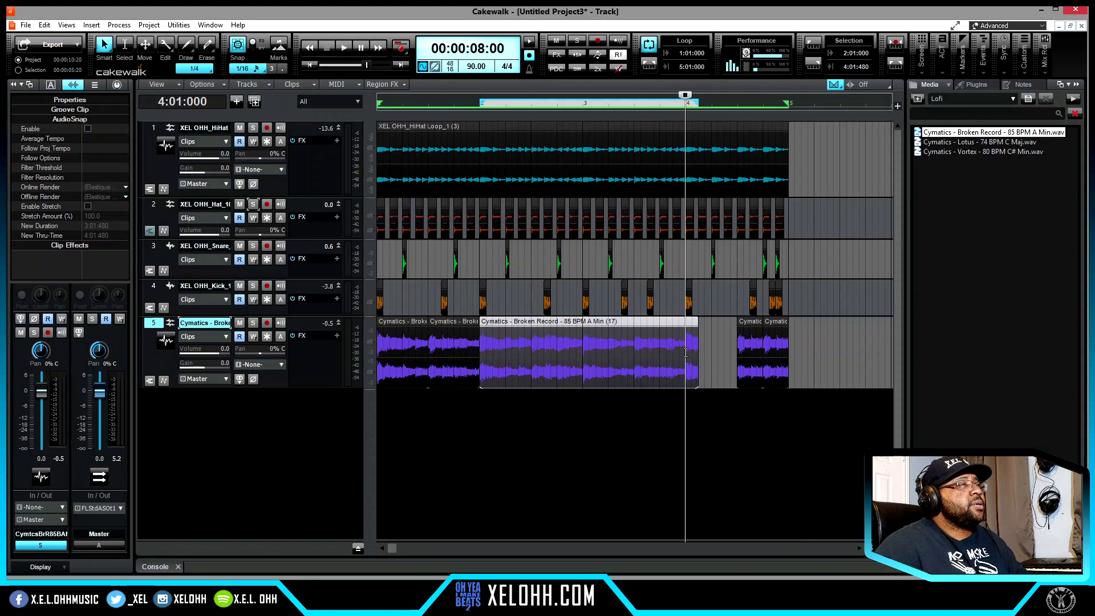
key(s)
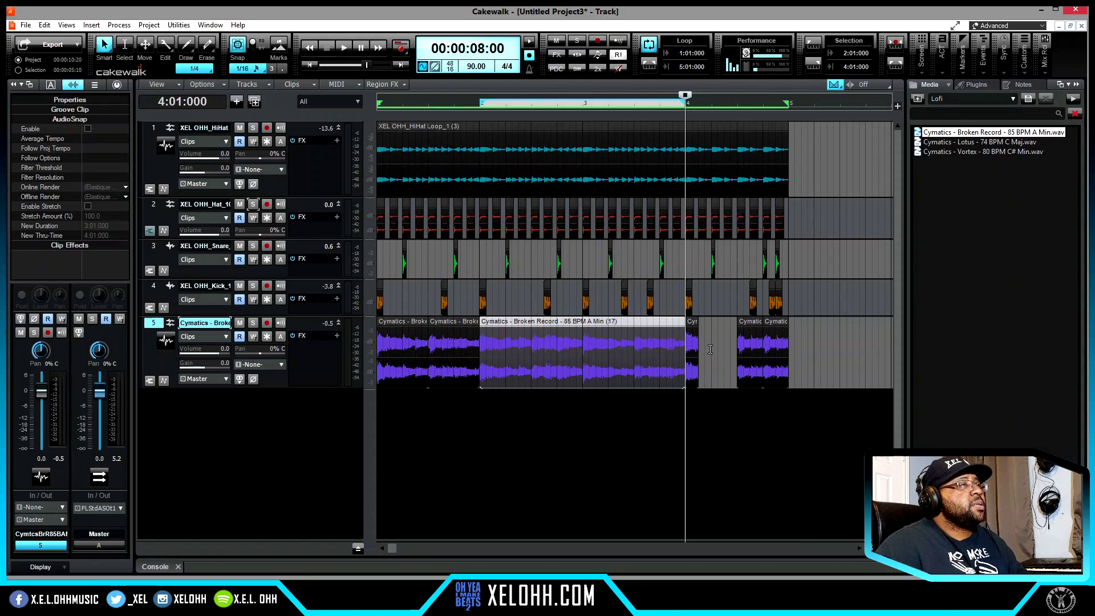
click(691, 324)
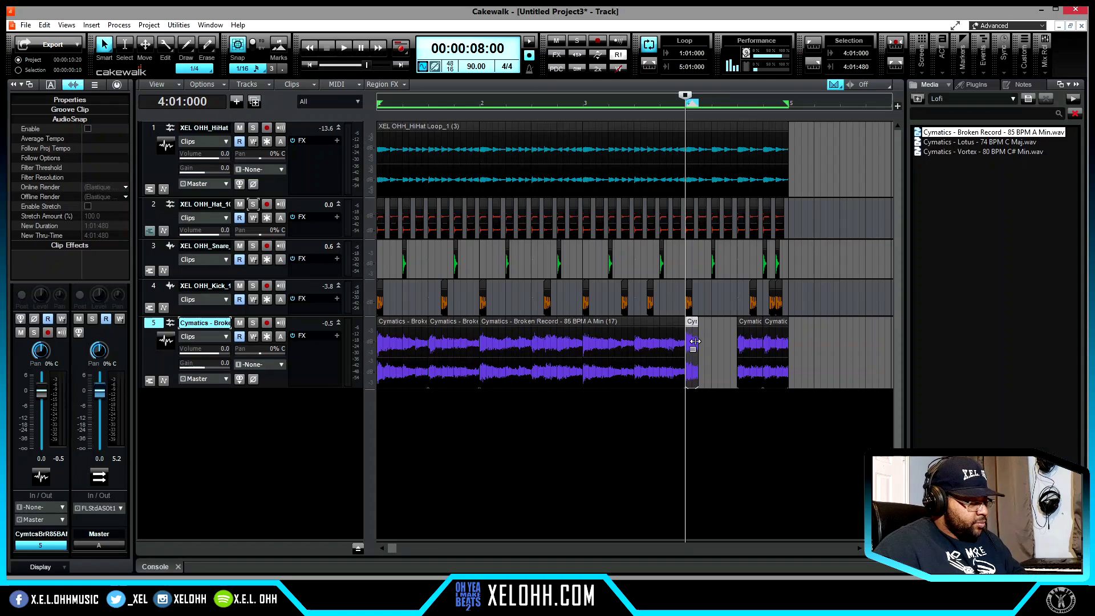
key(ctrl+d)
key(ctrl+d)
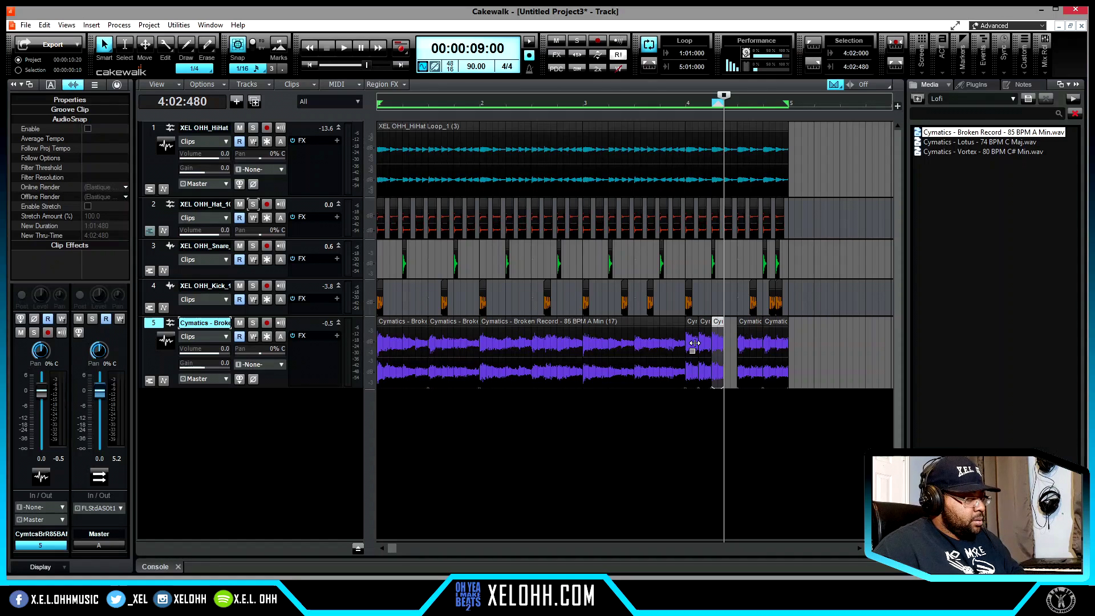
key(ctrl+d)
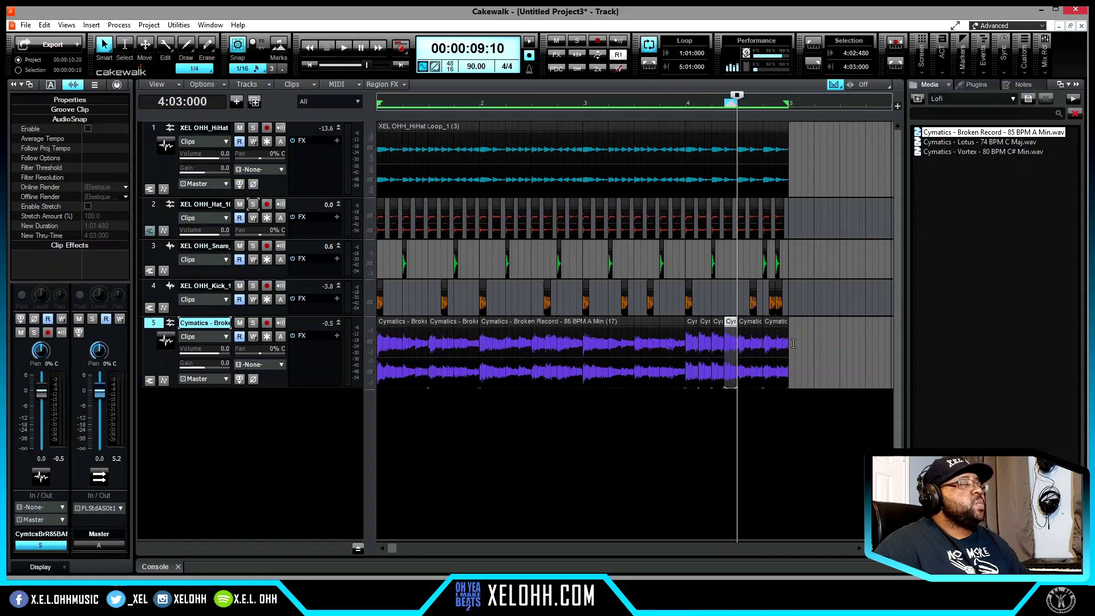
Step: Play the project from the start, delete the melody piece at 4:01:480, and extend the preceding piece to 4:02:000
key(w)
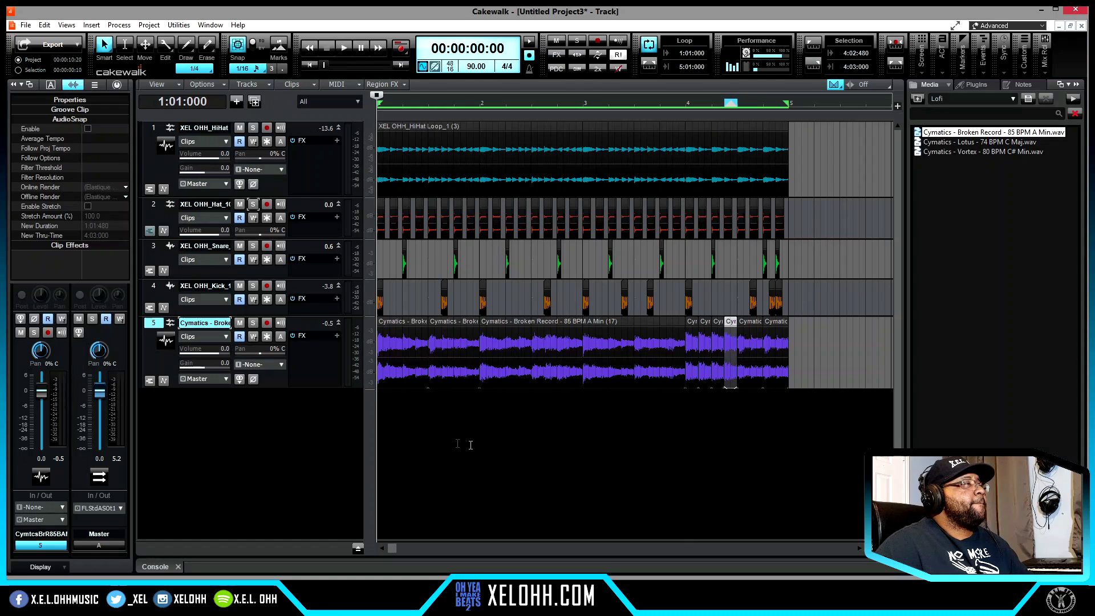
key(space)
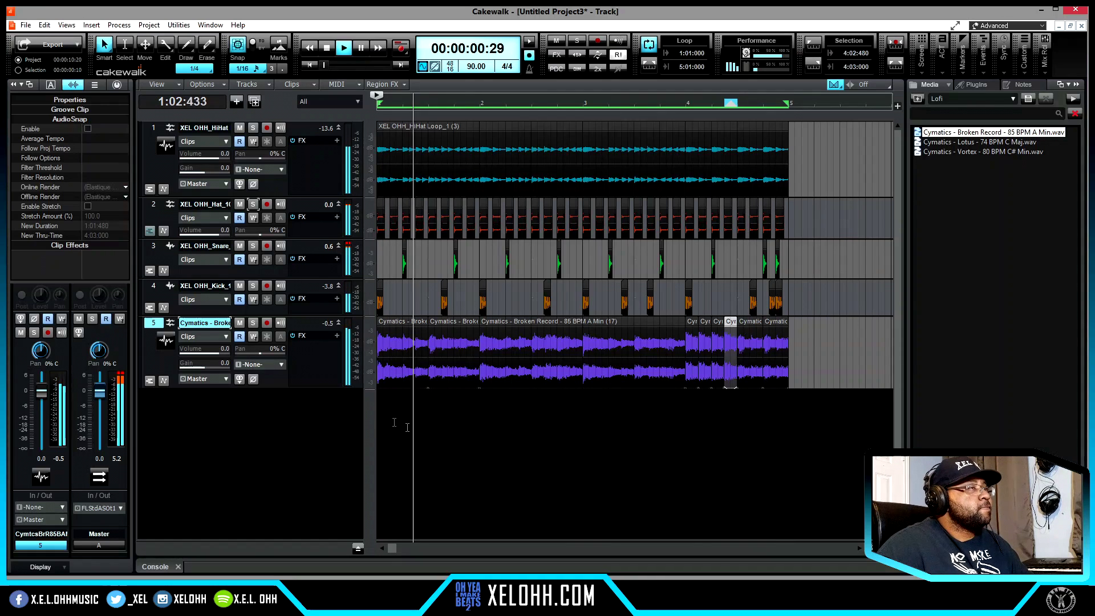
key(space)
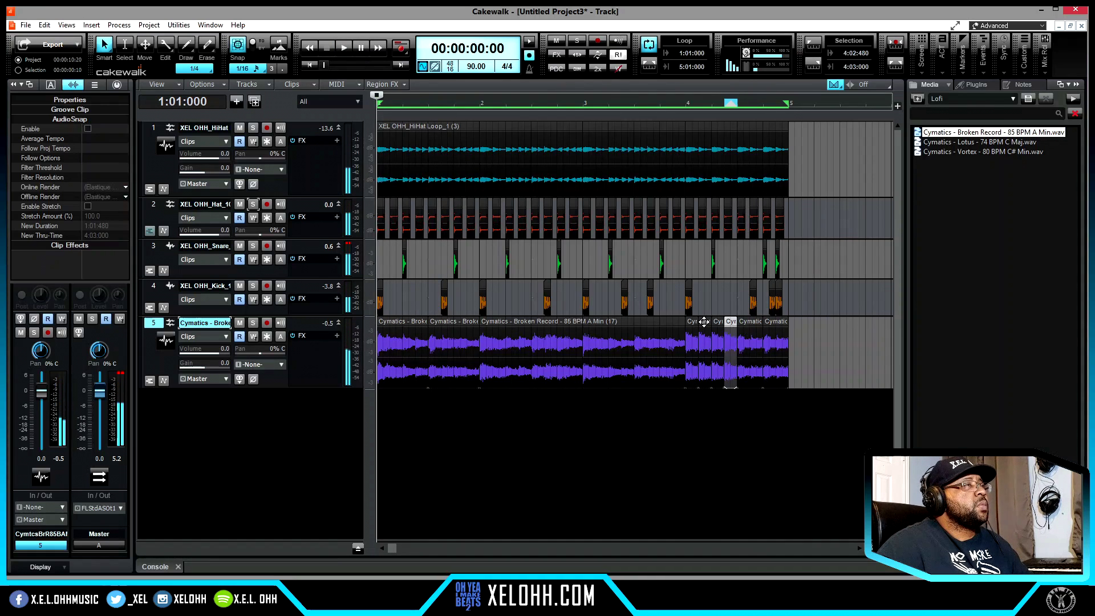
click(704, 321)
key(Delete)
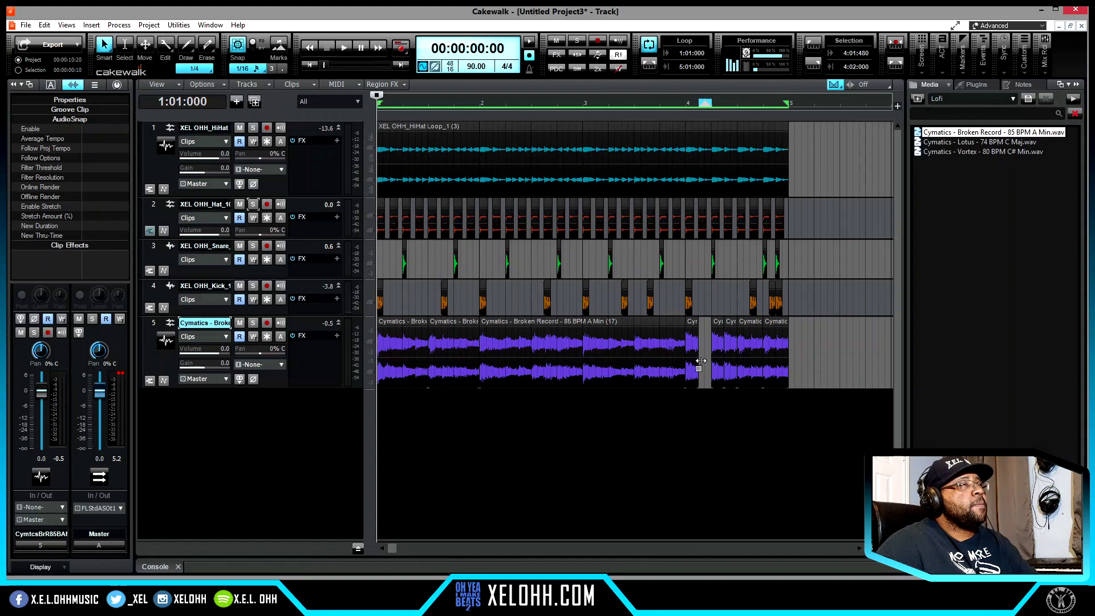
drag(701, 360, 706, 361)
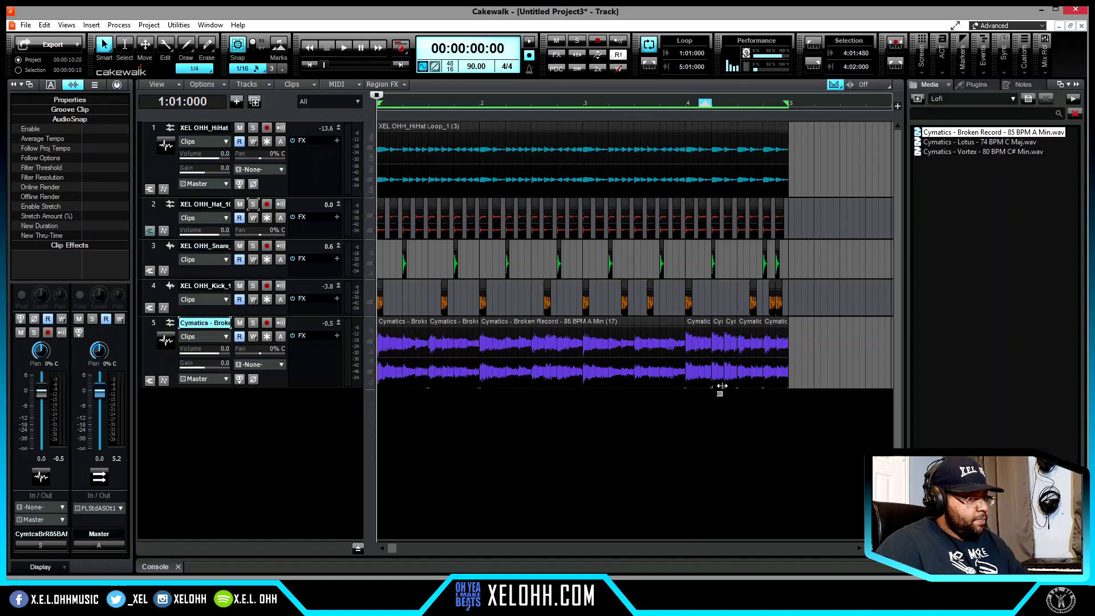
Step: Play from 3:01:000, trim the start of the 4:03:000 melody piece to 4:03:480, and extend the preceding piece to meet it
click(590, 405)
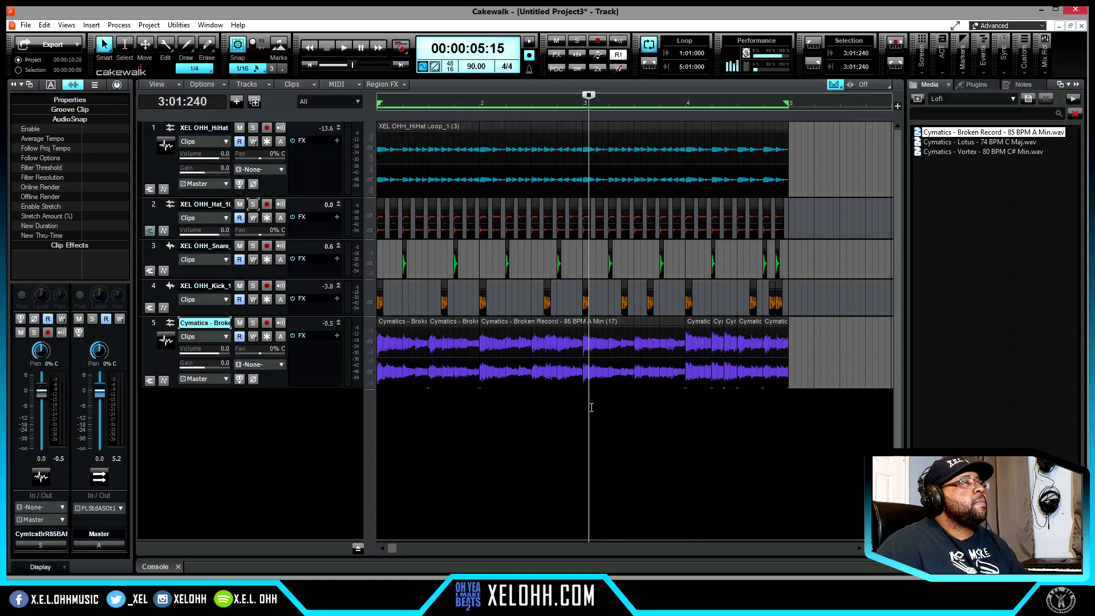
click(585, 400)
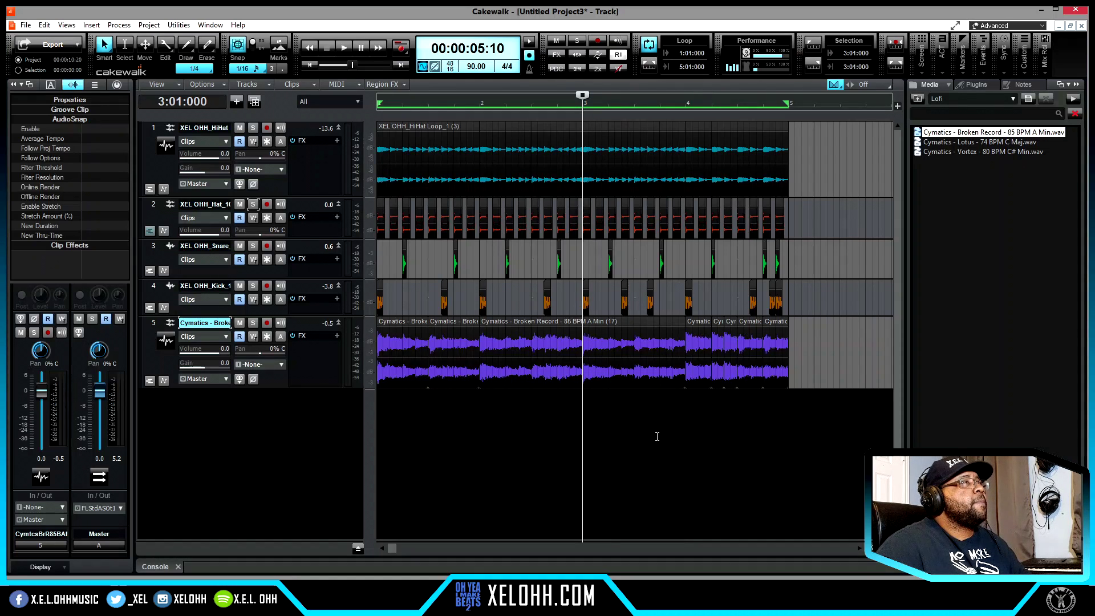
key(space)
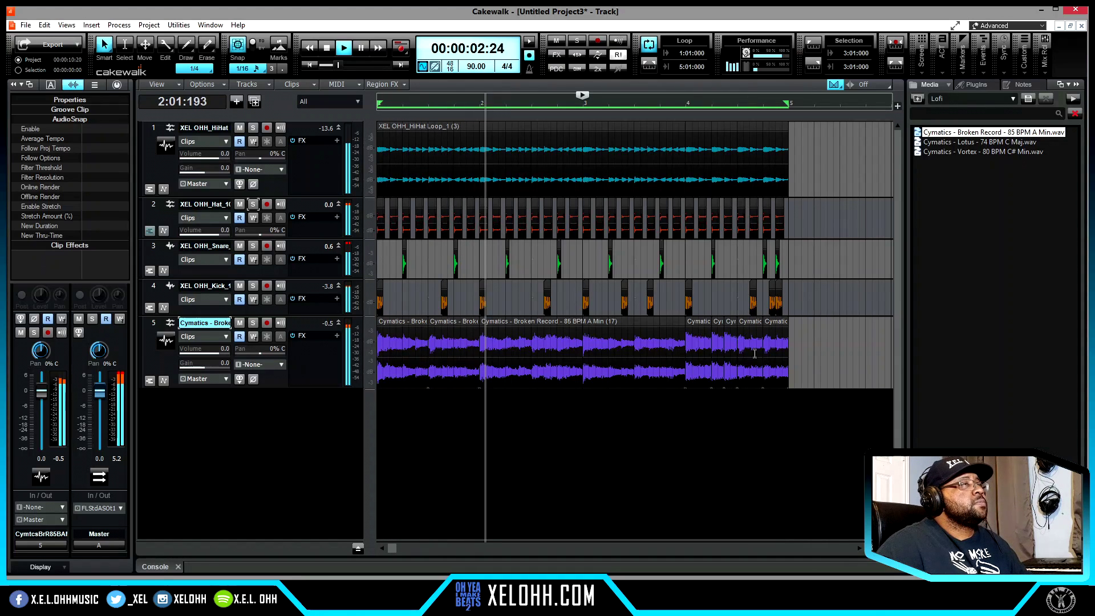
drag(740, 342, 745, 343)
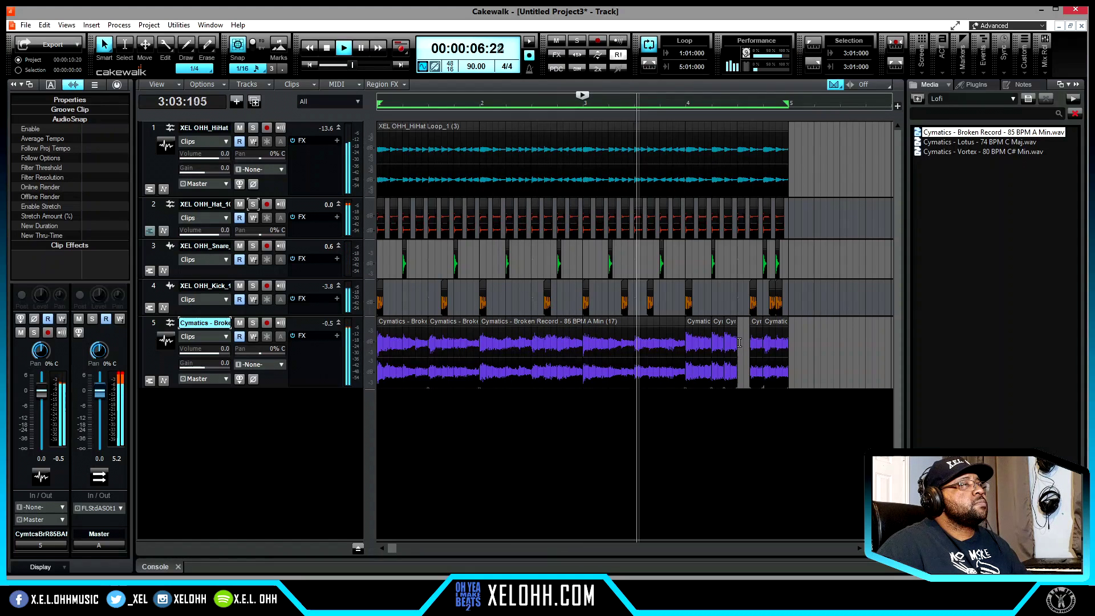
drag(736, 344, 748, 344)
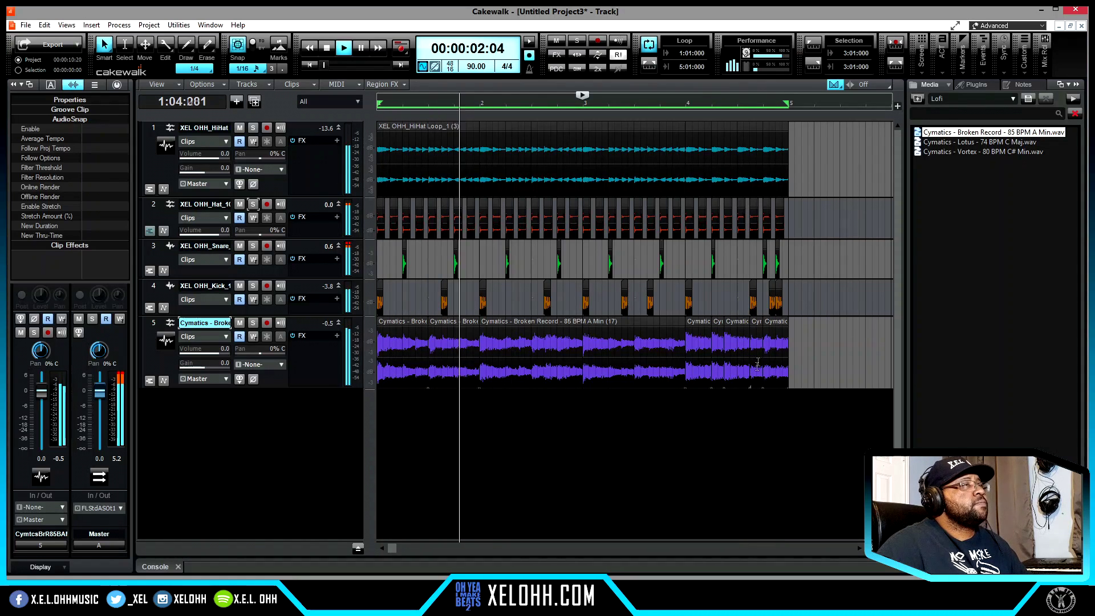
Step: Delete the short melody piece at 4:03:480 and extend the preceding piece to 4:04:000
click(757, 324)
key(Delete)
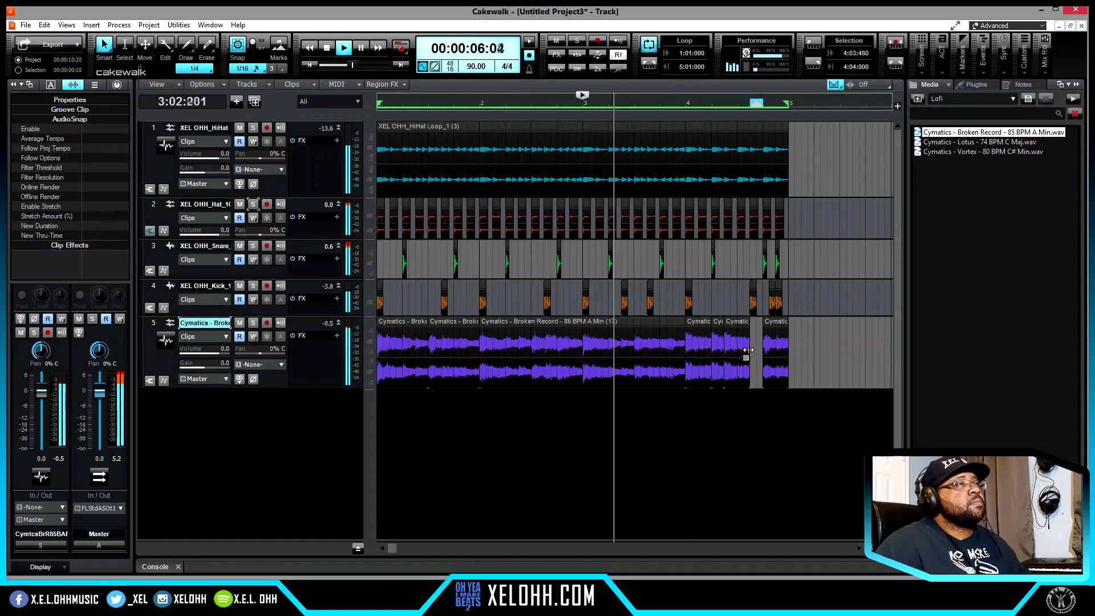
drag(749, 349, 763, 355)
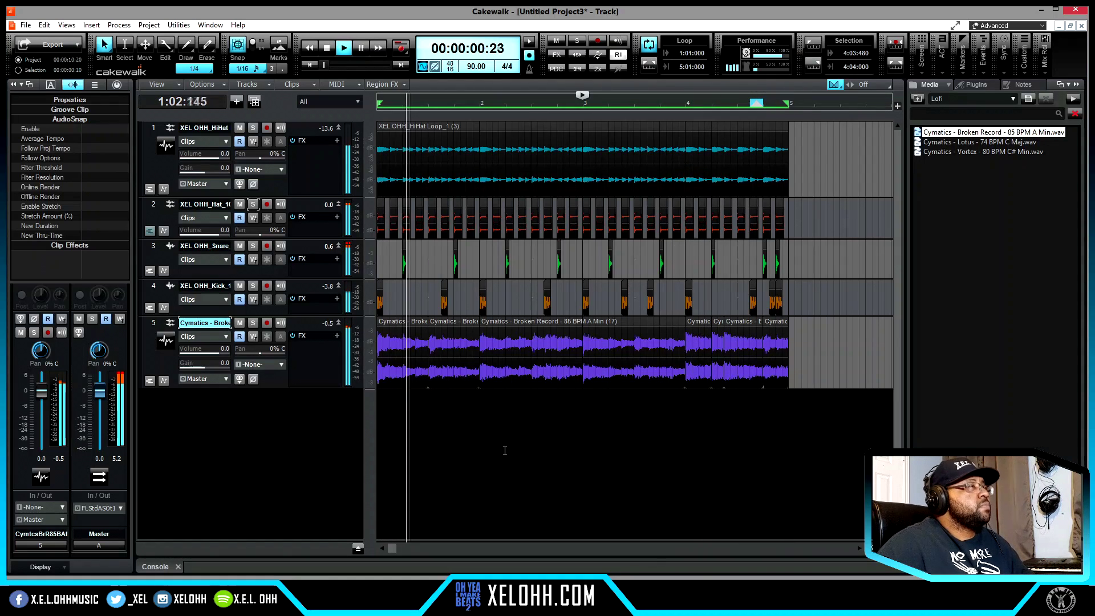
Step: Stop playback, return to the project start, and reduce the height of the Broken Record track
key(space)
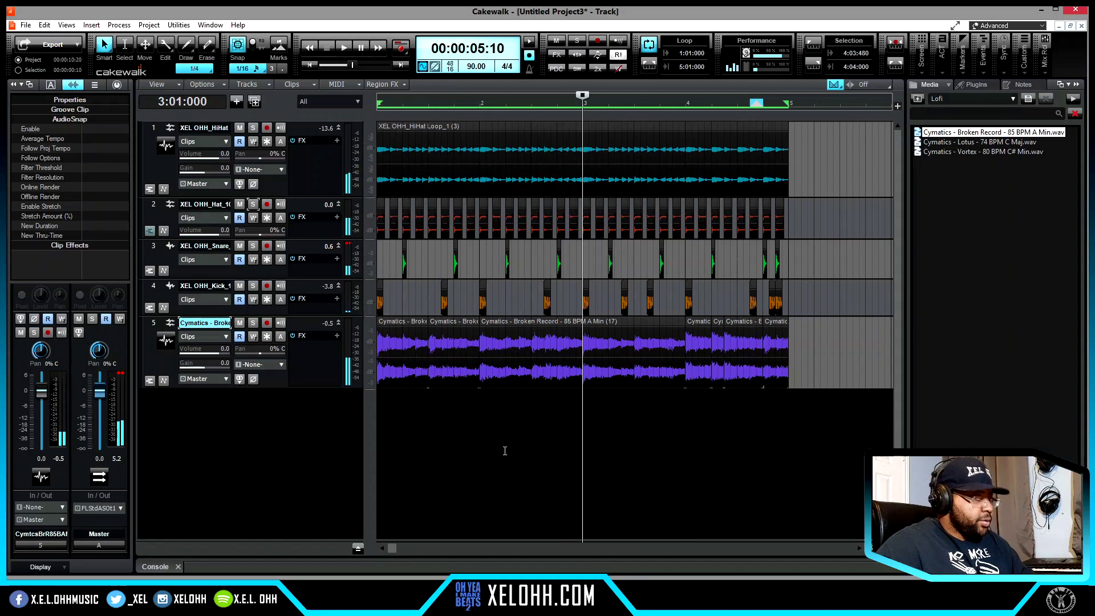
key(ctrl+Home)
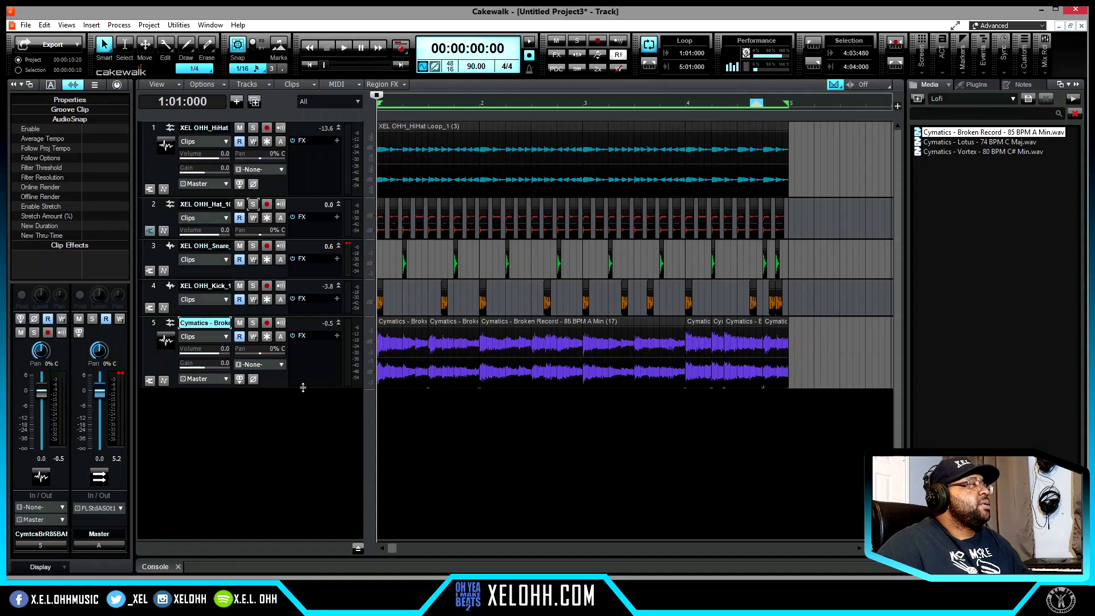
drag(312, 388, 312, 356)
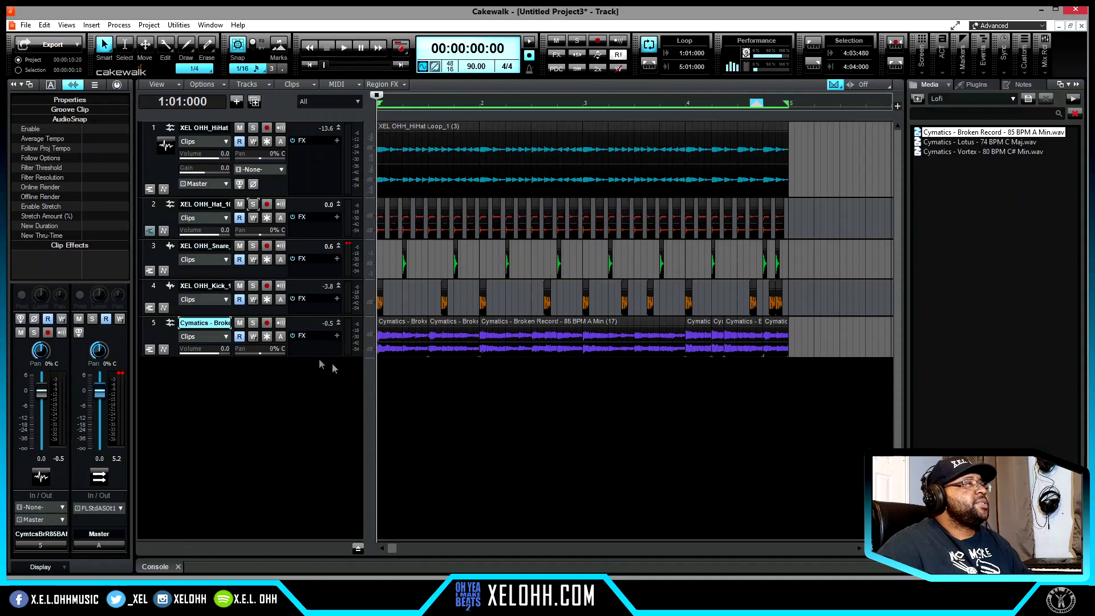